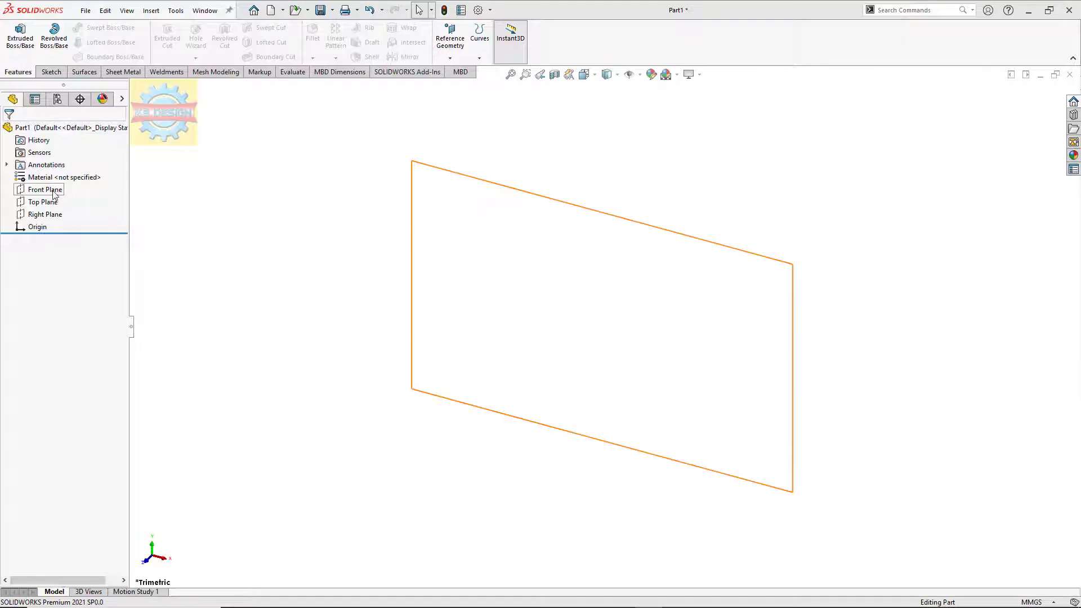
# Sketch an ellipse centred on the origin on the Front Plane.
pyautogui.click(52, 190)
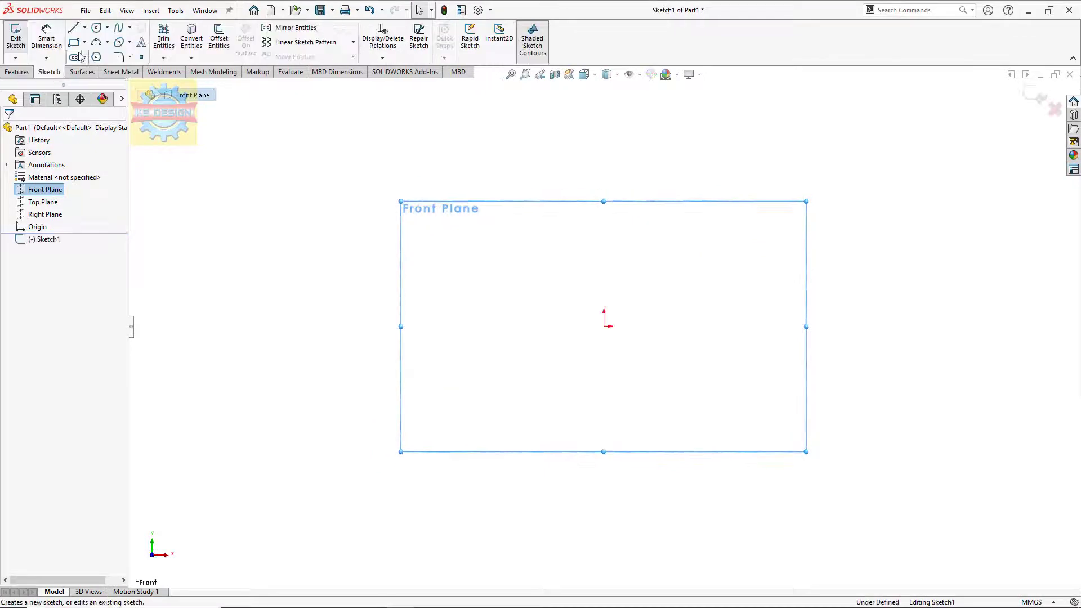
pyautogui.click(118, 43)
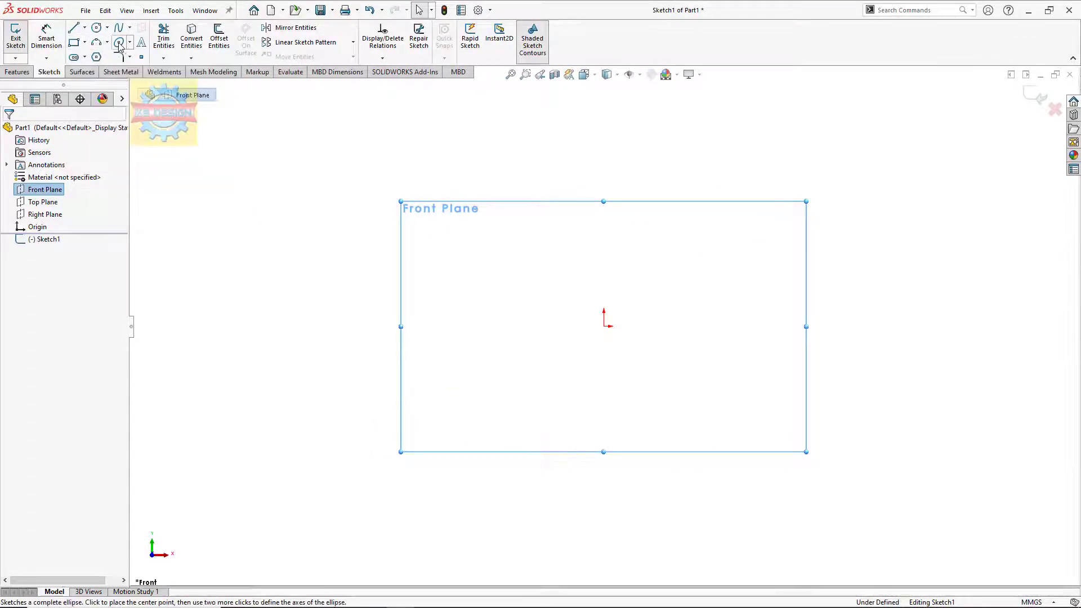
pyautogui.click(604, 326)
pyautogui.click(604, 161)
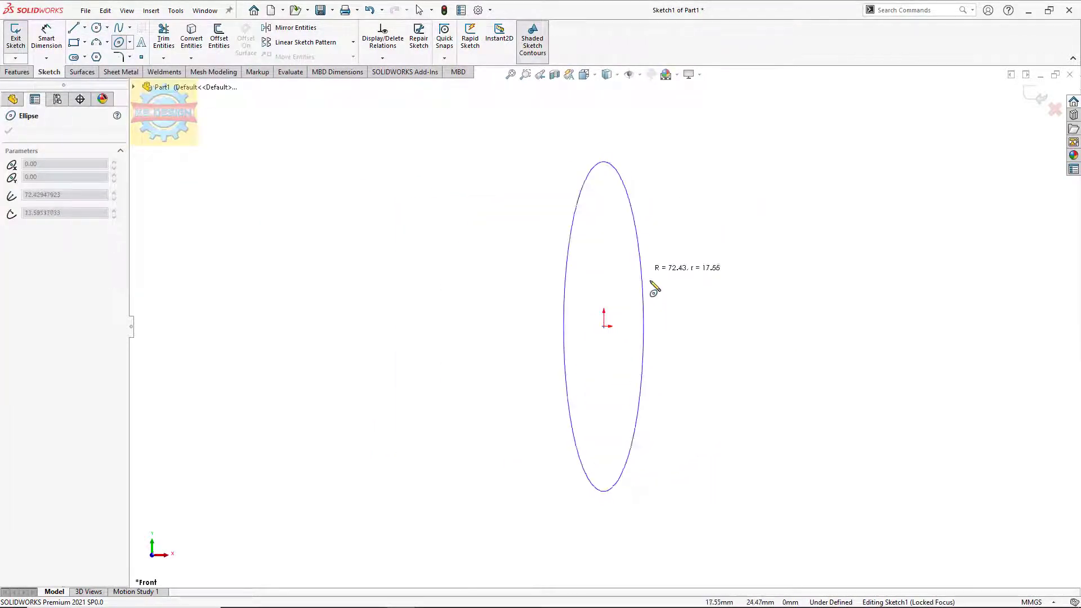
pyautogui.click(746, 337)
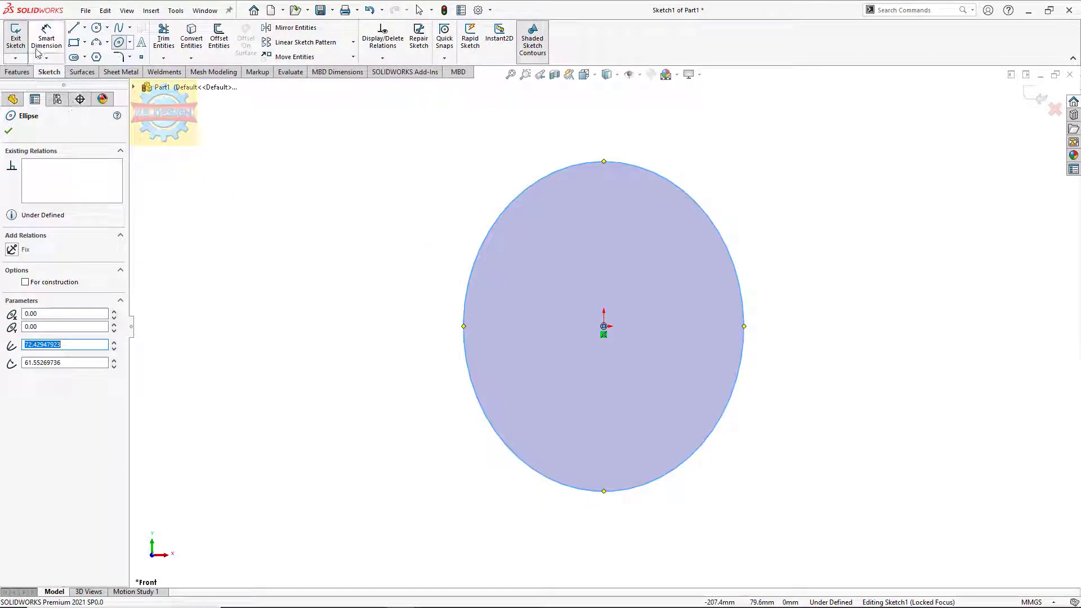
pyautogui.press('Escape')
# Dimension the ellipse 1350 mm wide and 1500 mm tall, then exit Sketch1.
pyautogui.click(465, 326)
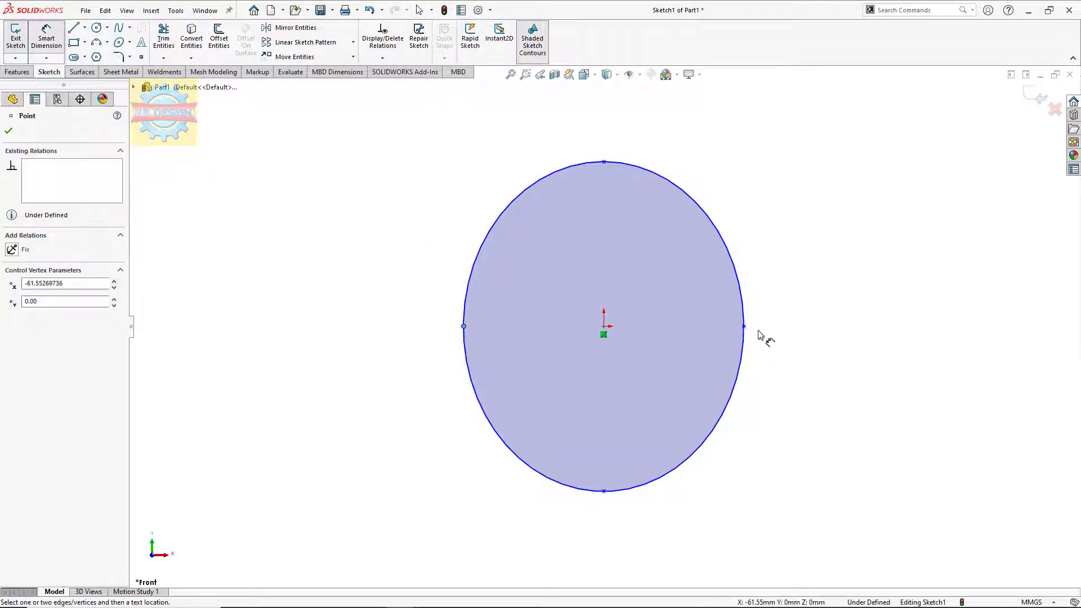
pyautogui.click(743, 327)
pyautogui.click(786, 440)
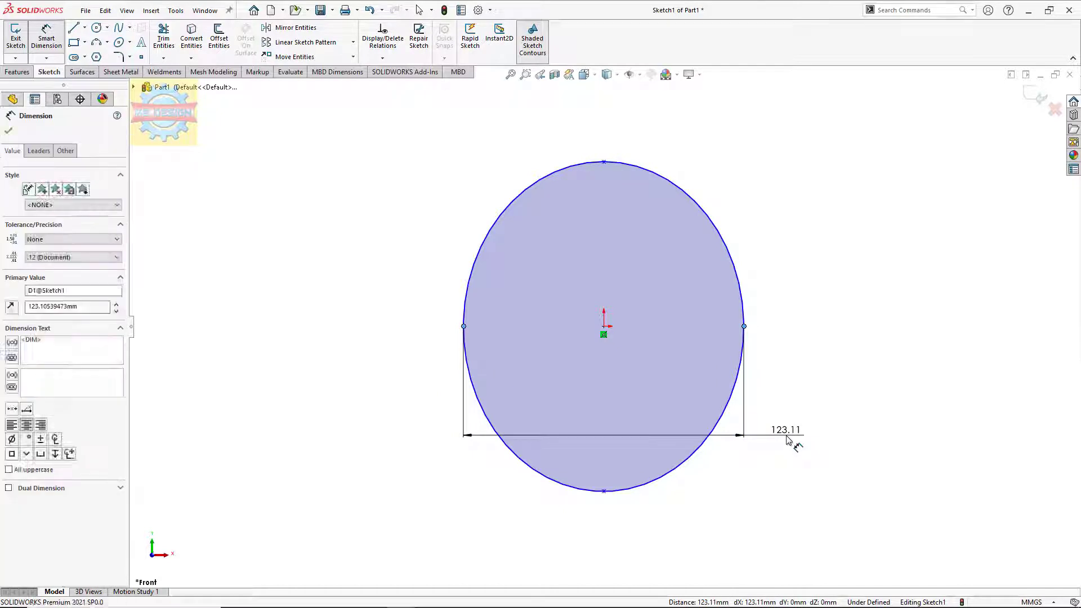
pyautogui.write('1350')
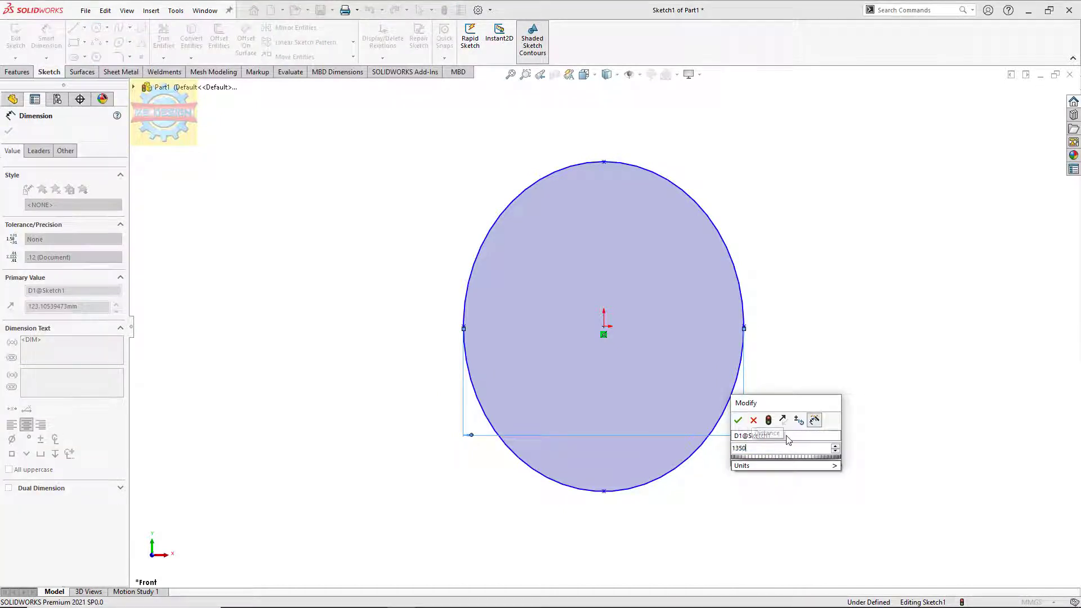
pyautogui.press('Return')
pyautogui.click(604, 492)
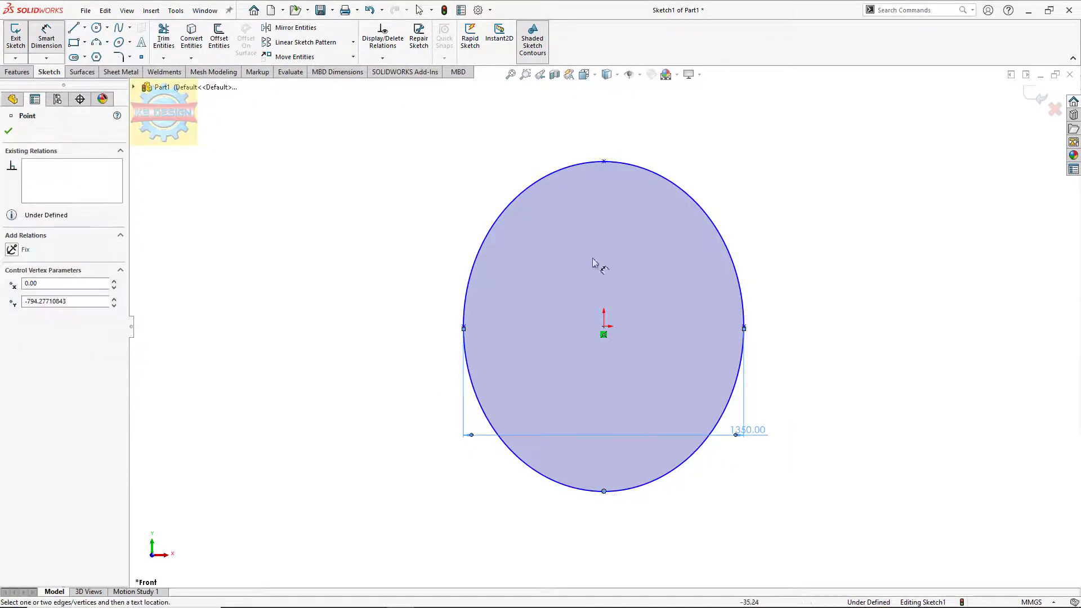
pyautogui.click(602, 162)
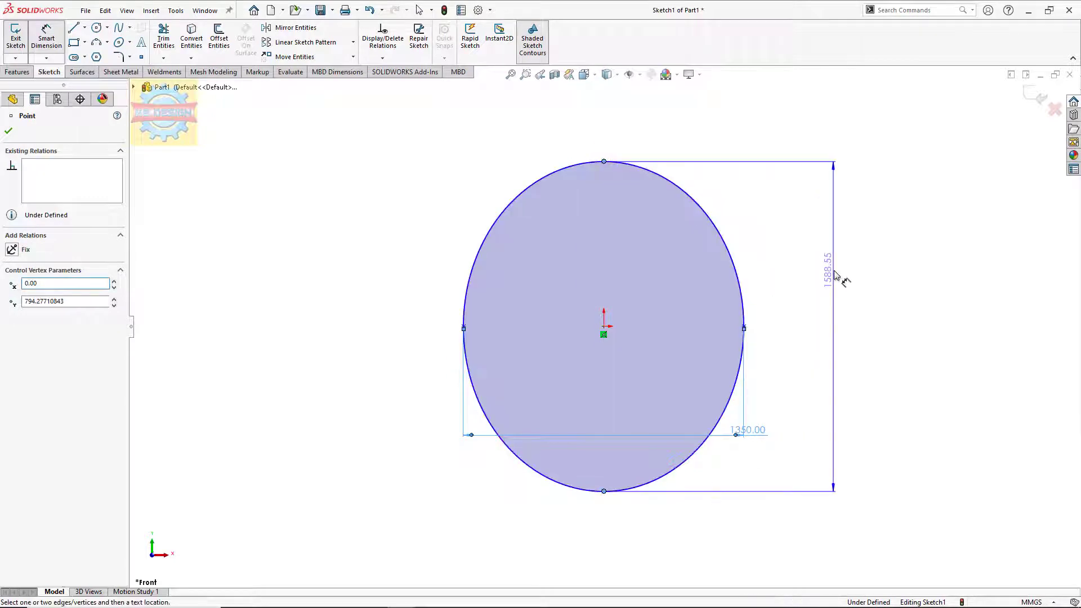
pyautogui.click(834, 275)
pyautogui.write('1500')
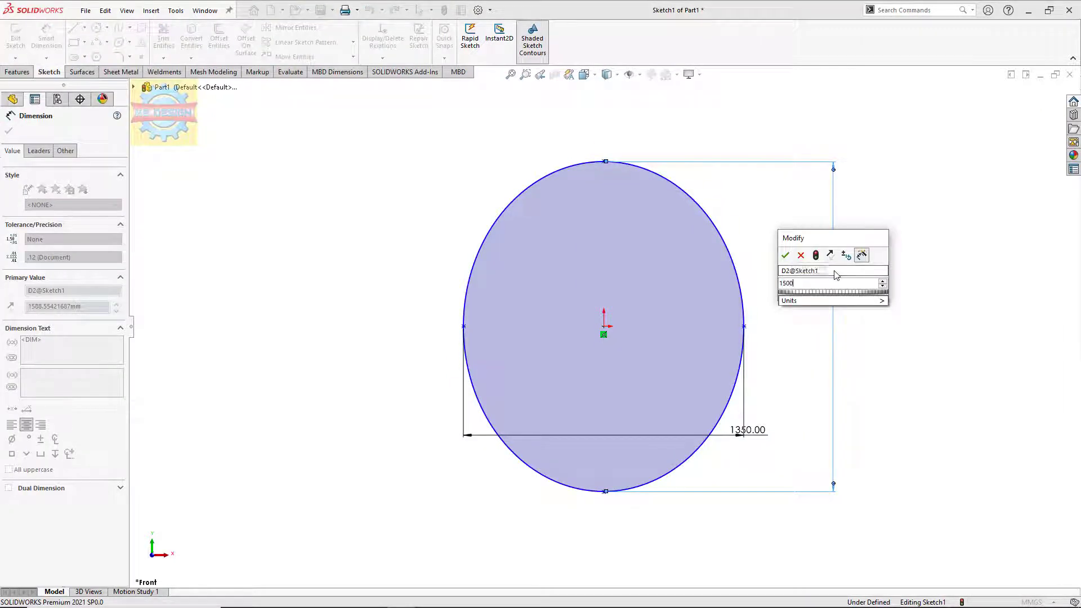
pyautogui.press('Return')
pyautogui.click(7, 45)
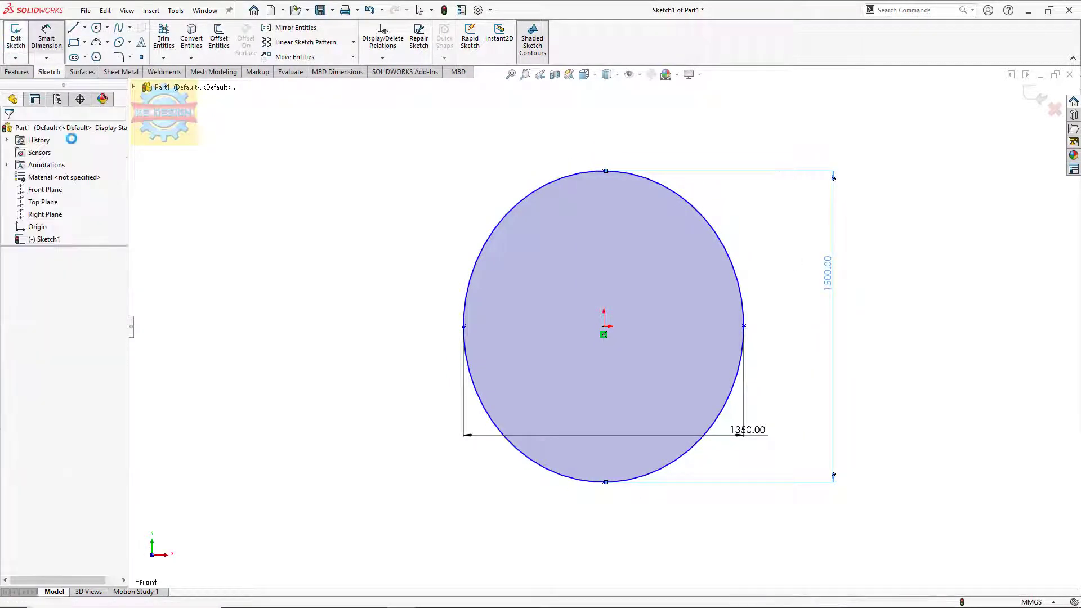
pyautogui.click(45, 189)
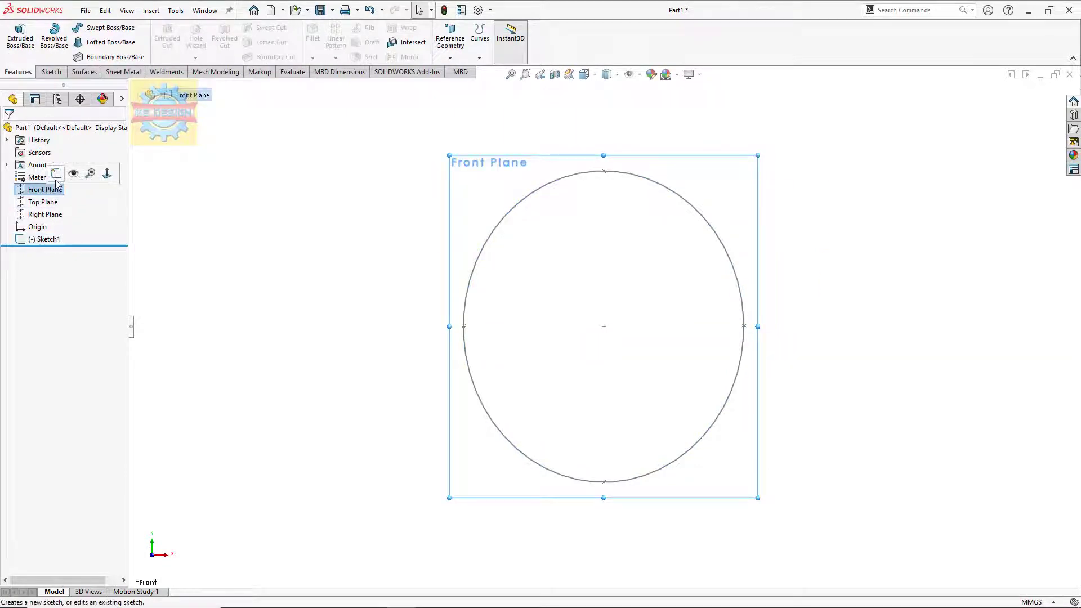
# Convert the Sketch1 ellipse into a new Front Plane sketch and add a vertical centerline from its top to the origin.
pyautogui.click(56, 174)
pyautogui.click(48, 238)
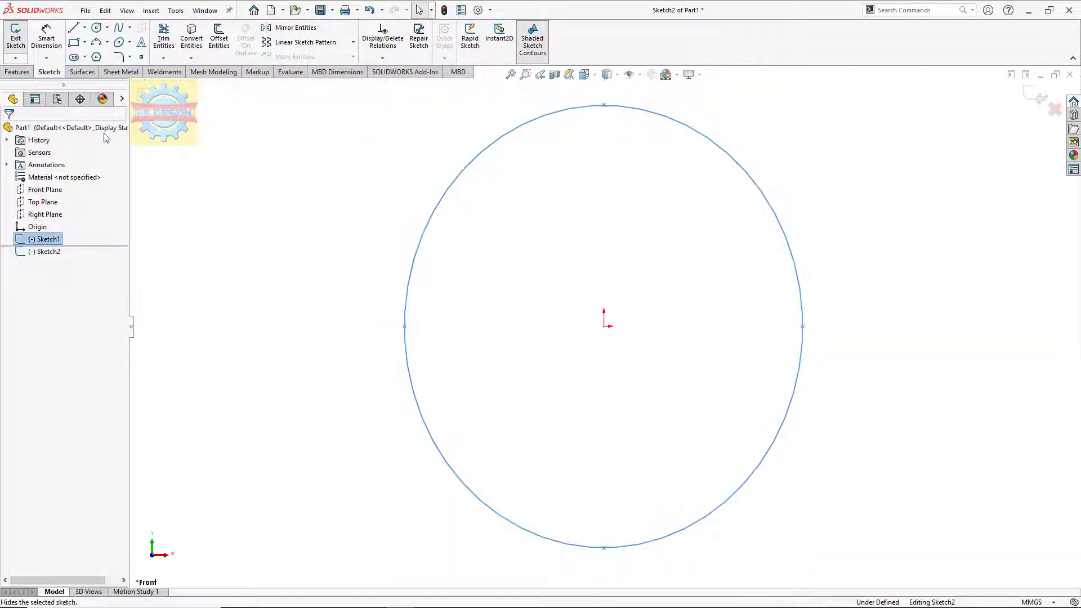
pyautogui.click(189, 35)
pyautogui.click(85, 28)
pyautogui.click(104, 53)
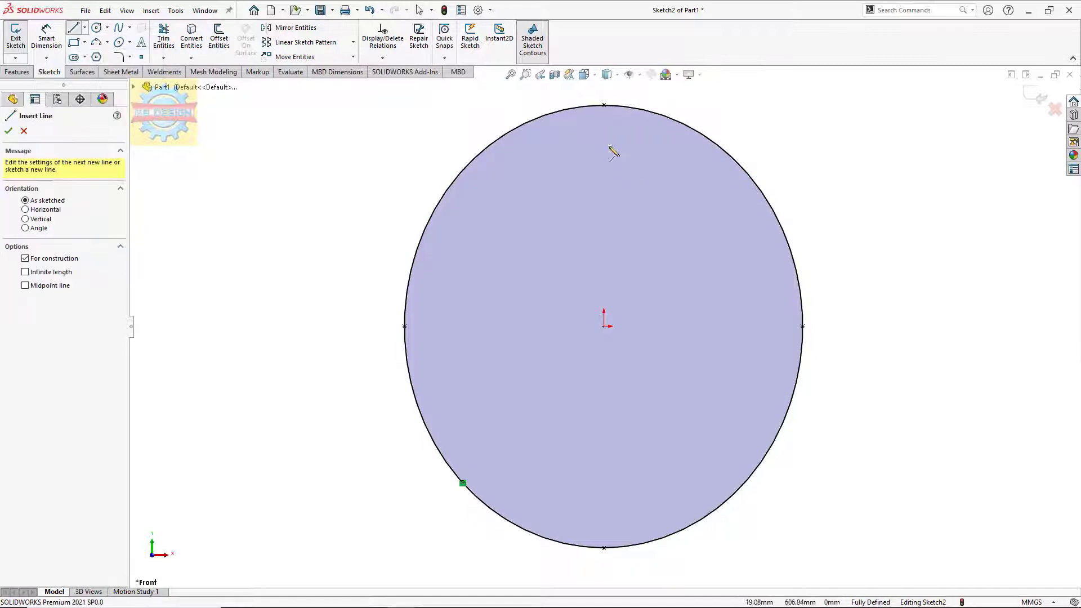
pyautogui.click(604, 105)
pyautogui.click(604, 326)
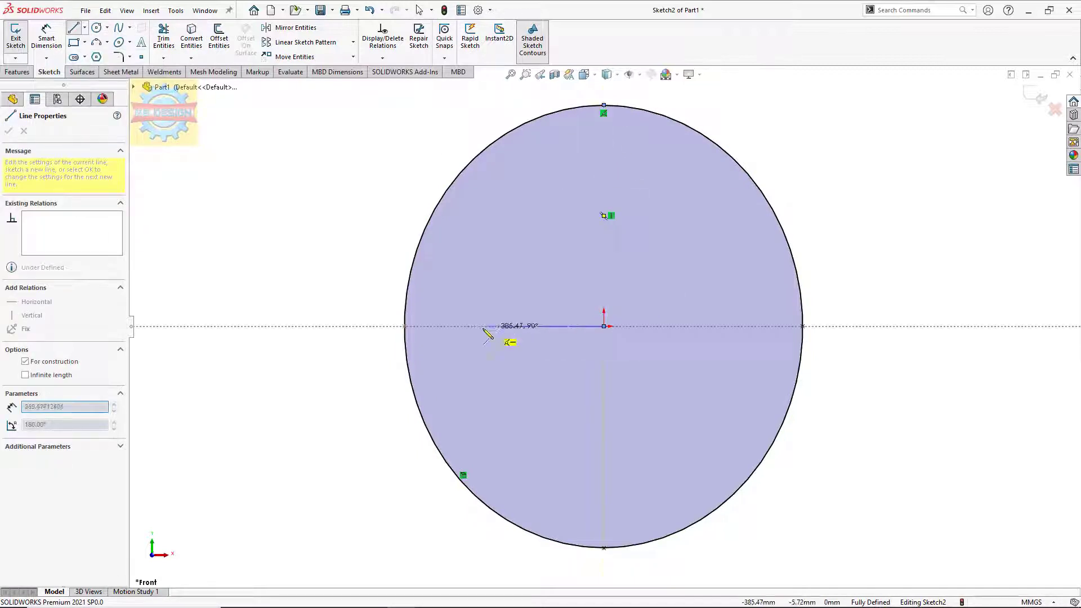
# Add a horizontal centerline and an angled centerline from the origin up and left.
pyautogui.click(382, 326)
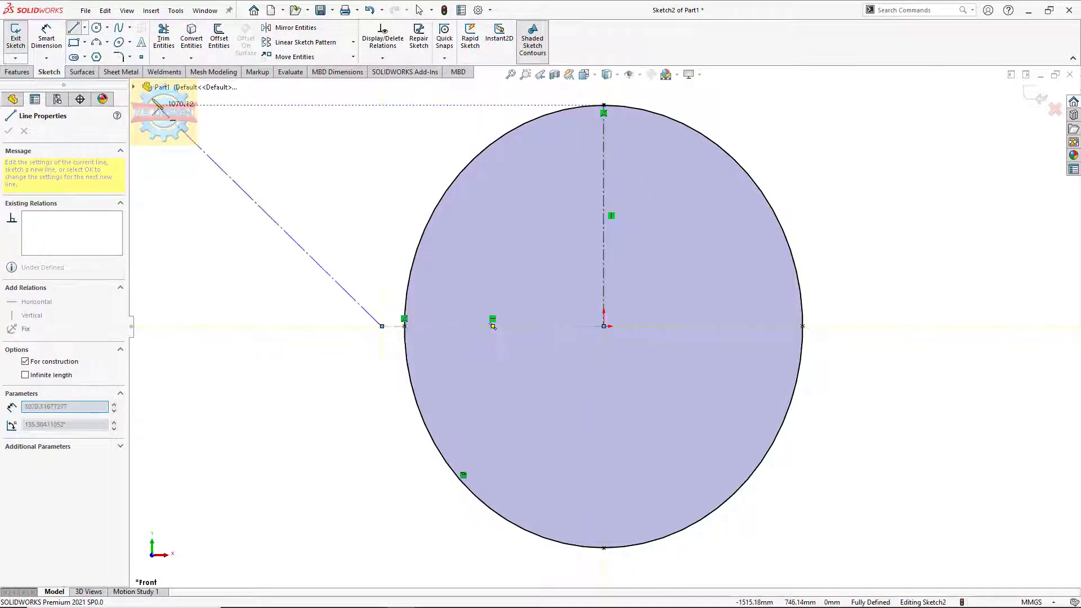
pyautogui.click(85, 28)
pyautogui.click(93, 56)
pyautogui.click(85, 28)
pyautogui.click(101, 54)
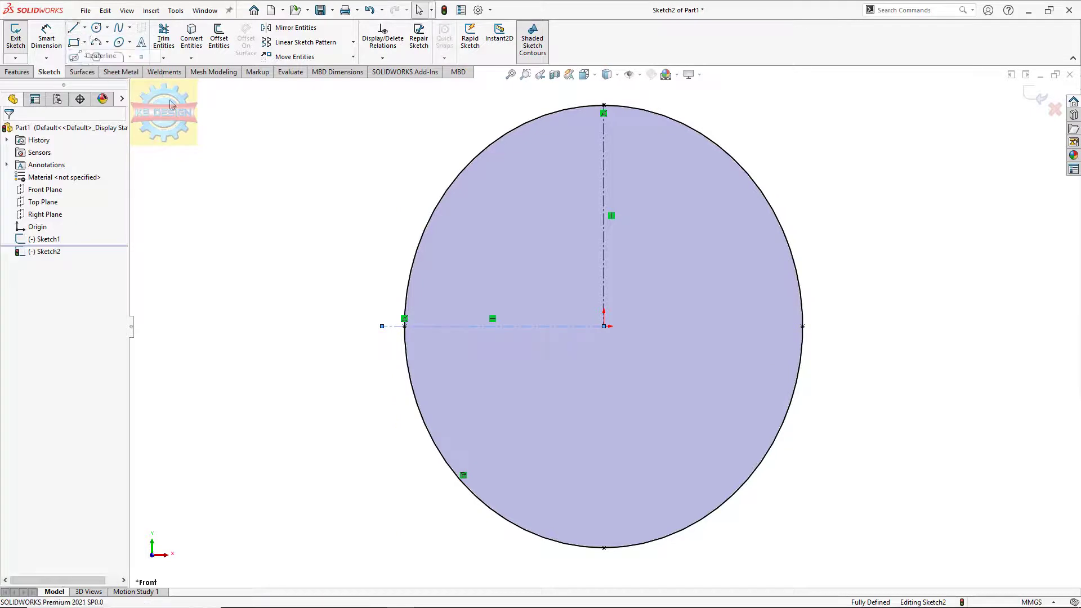
pyautogui.click(604, 326)
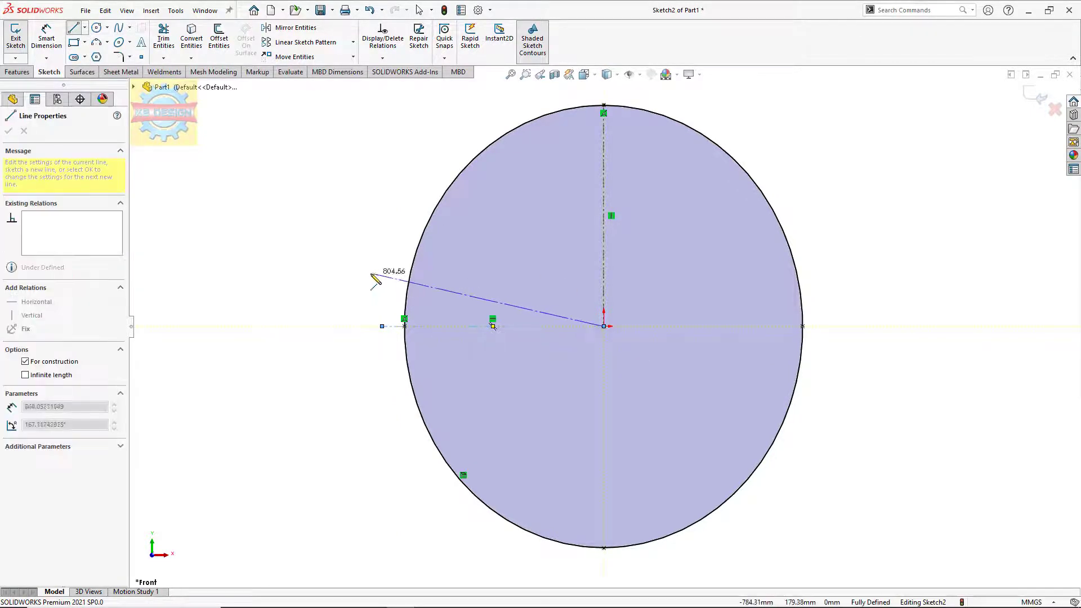
pyautogui.click(367, 273)
pyautogui.press('Escape')
# Dimension the angled centerline 10° from horizontal and exit Sketch2.
pyautogui.click(444, 326)
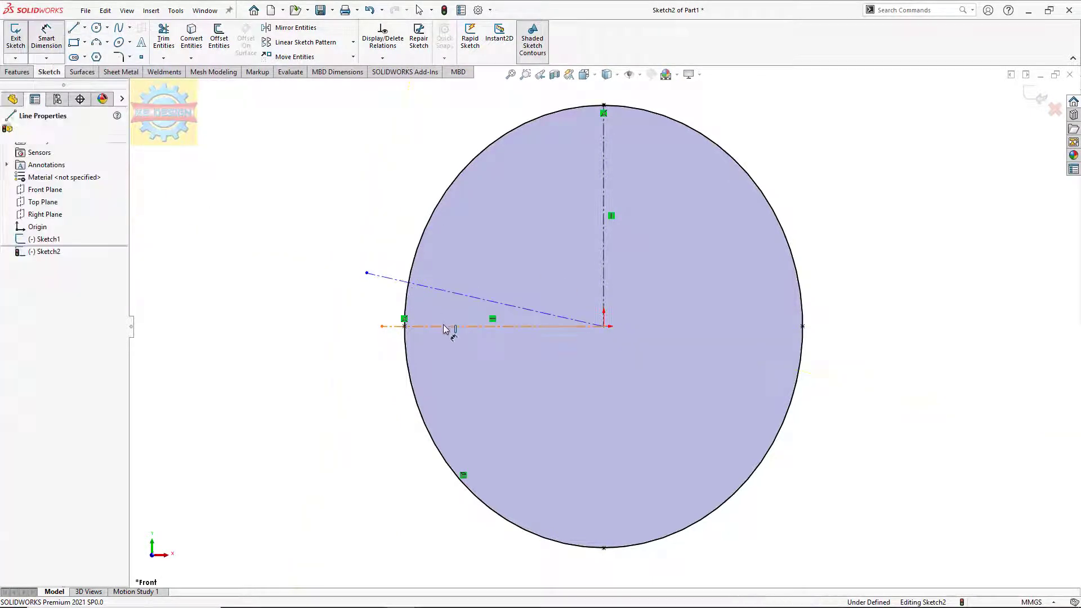
pyautogui.click(449, 291)
pyautogui.click(450, 311)
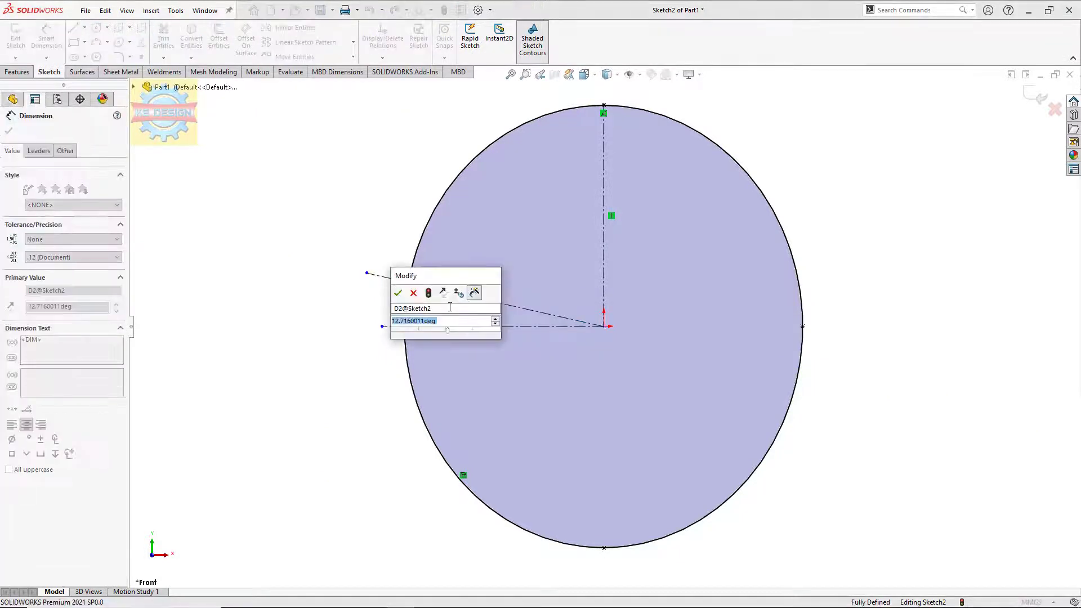
pyautogui.write('1')
pyautogui.write('10')
pyautogui.press('Return')
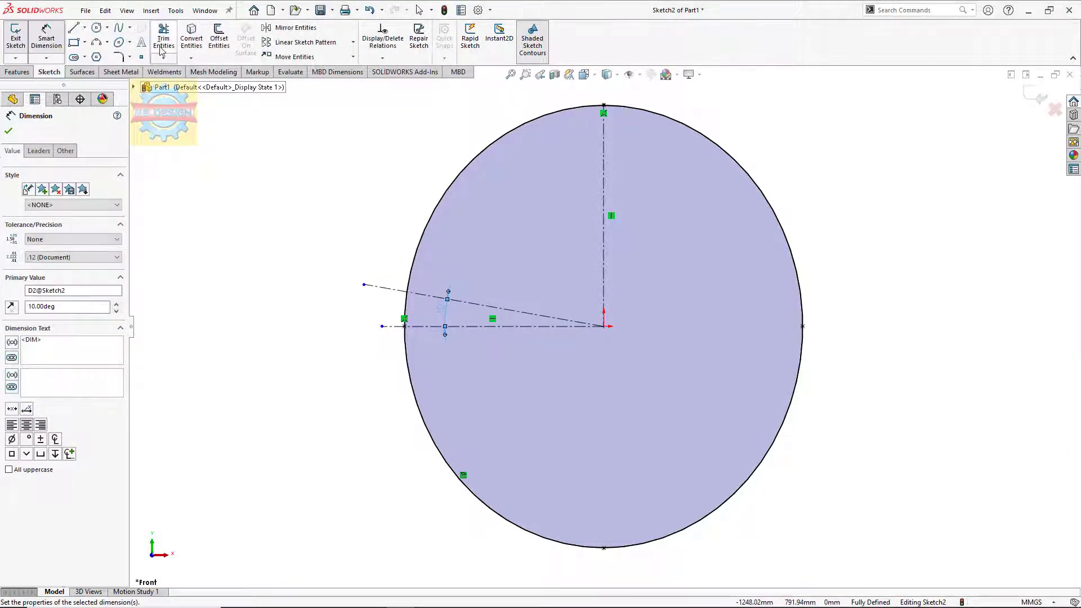
pyautogui.click(162, 49)
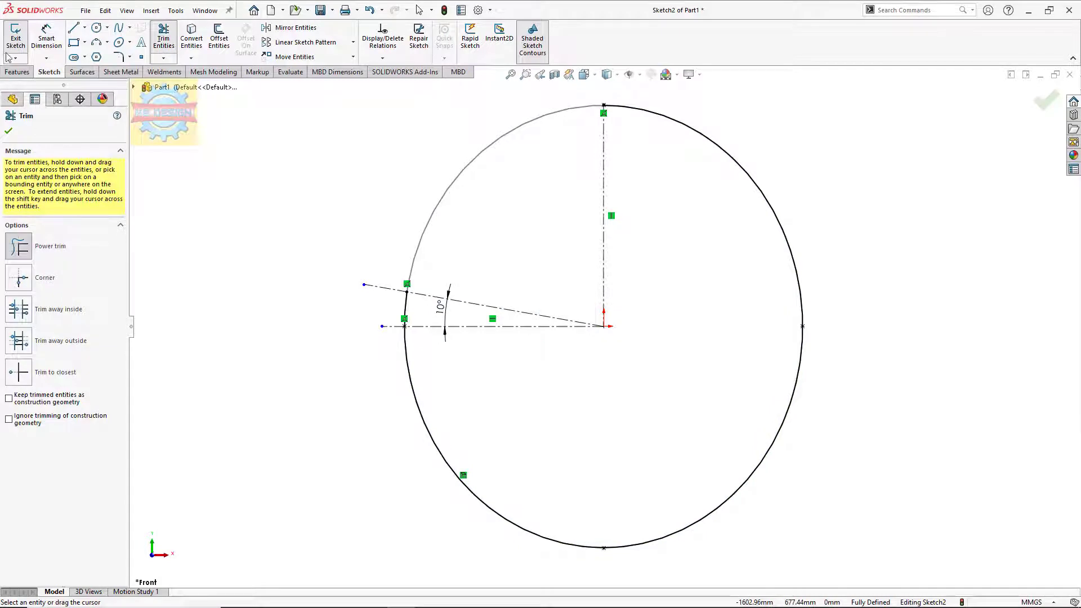
pyautogui.click(16, 38)
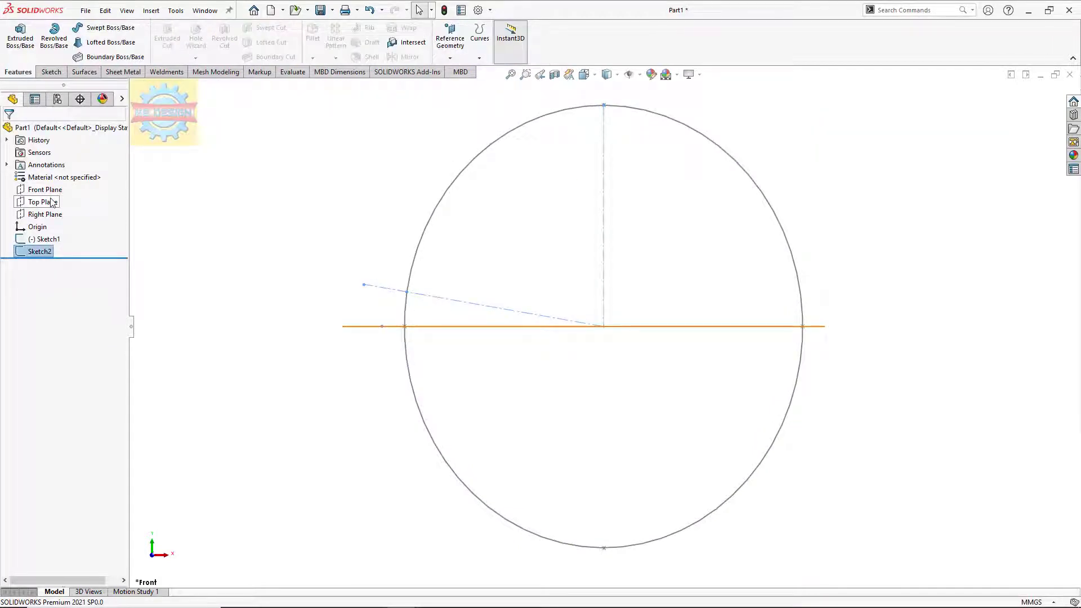
# On a Right Plane sketch, draw a slanted leg line tilted 10° from vertical.
pyautogui.click(46, 214)
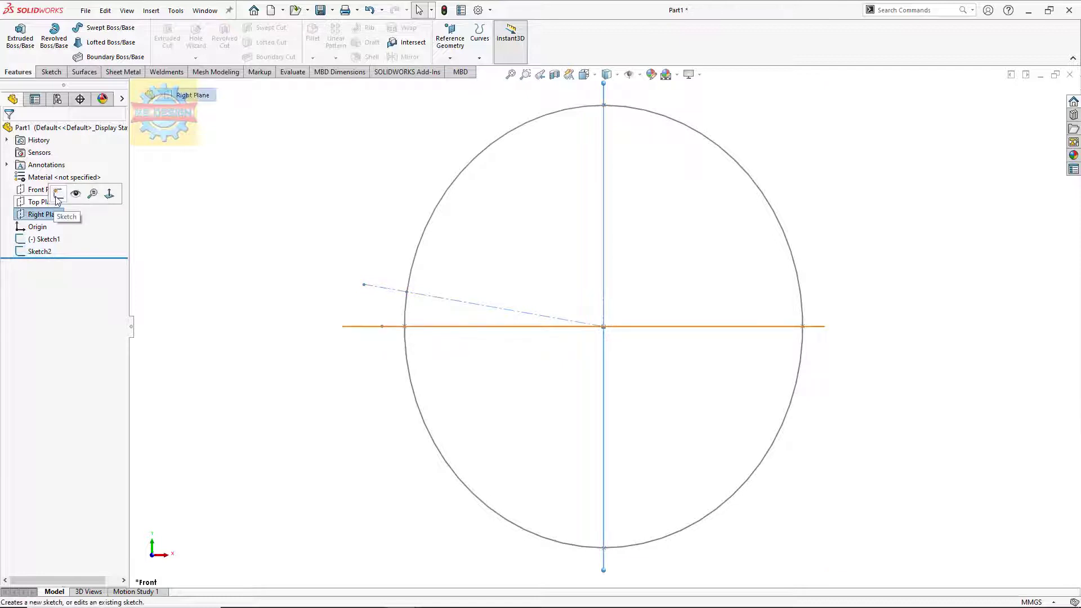
pyautogui.click(57, 195)
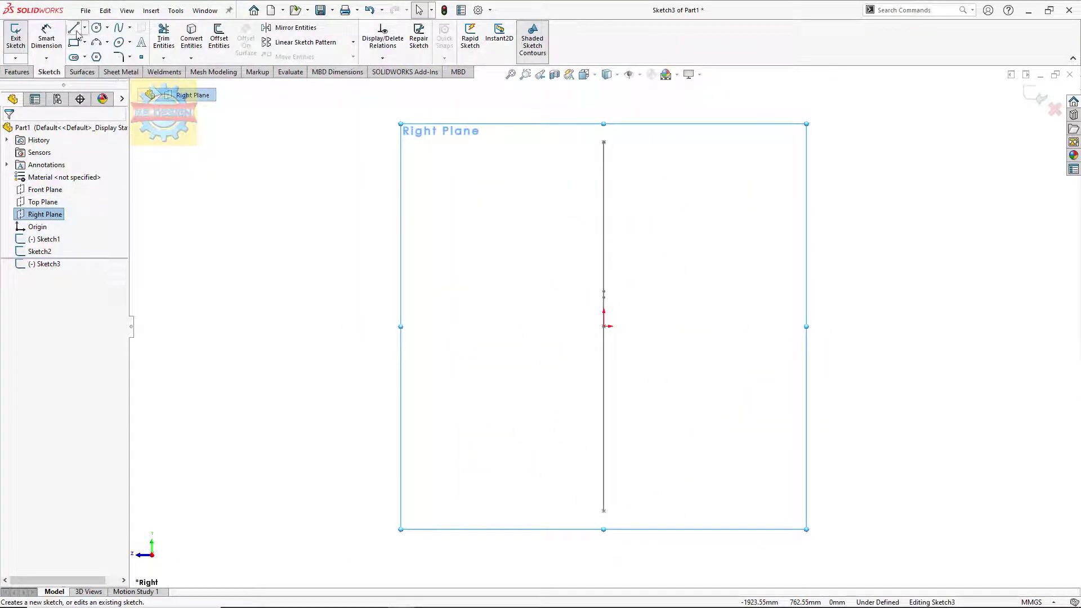
pyautogui.click(74, 28)
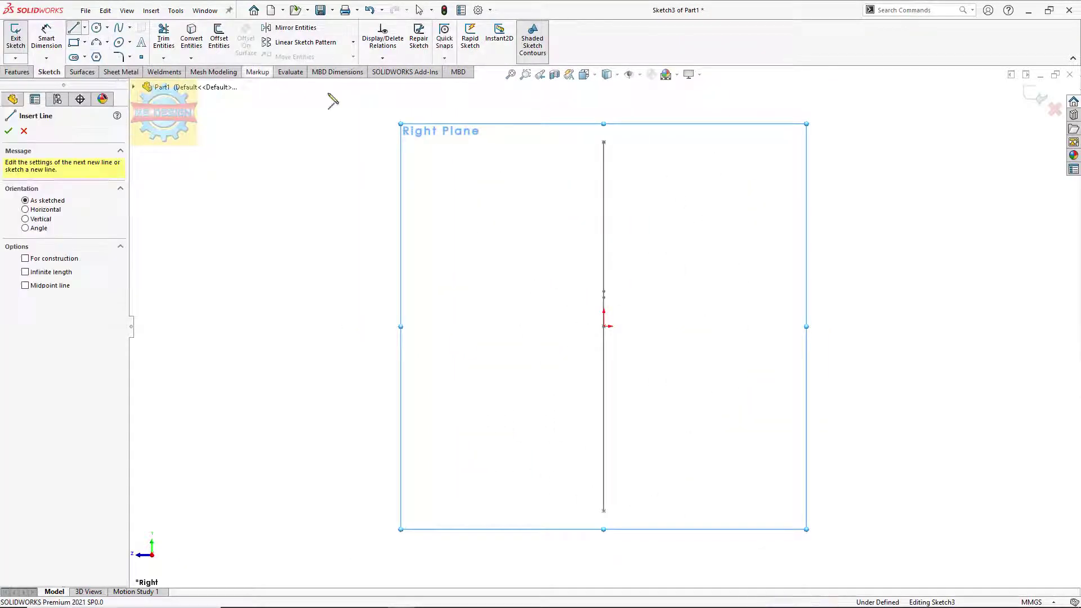
pyautogui.click(604, 142)
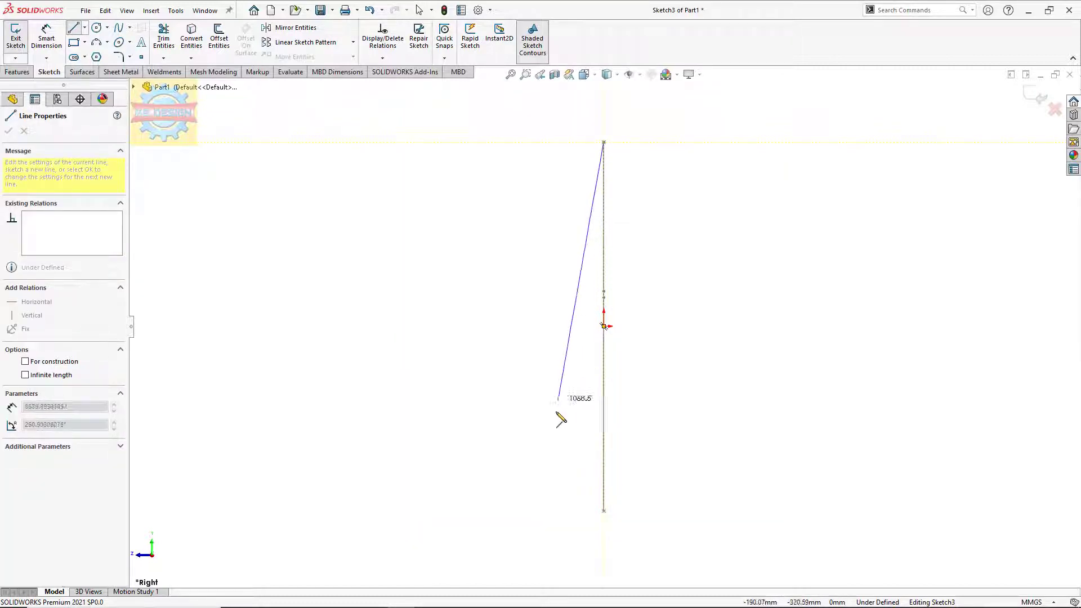
pyautogui.click(531, 511)
pyautogui.press('Escape')
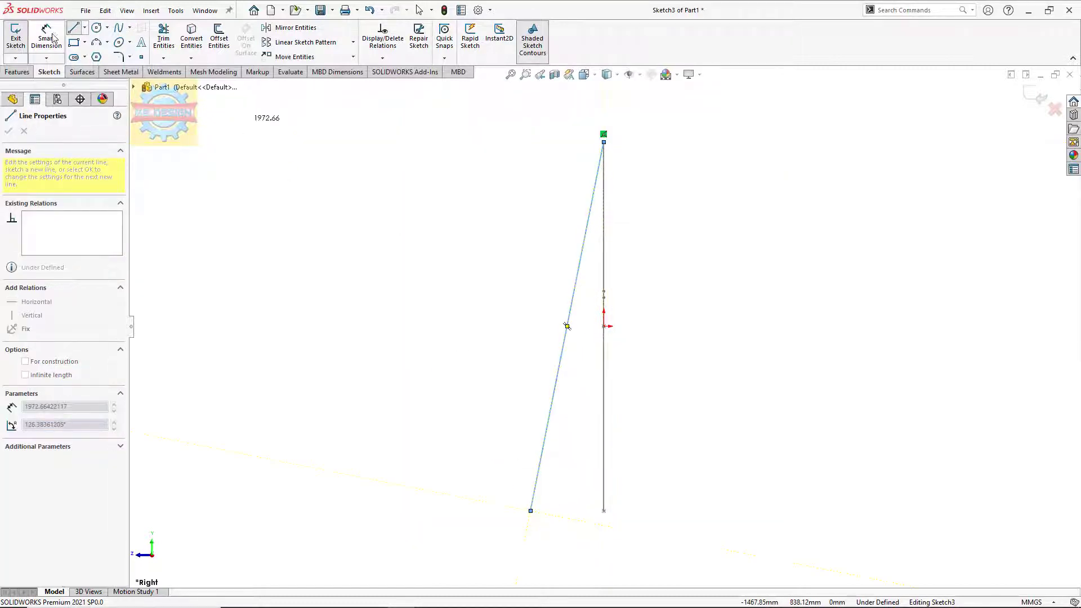
pyautogui.click(564, 345)
pyautogui.click(604, 355)
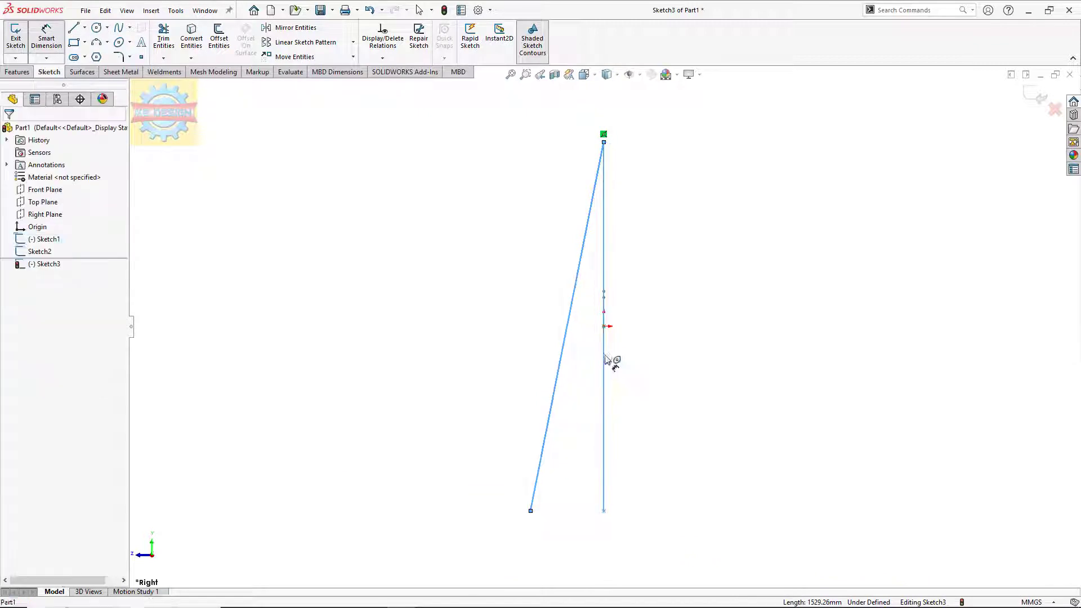
pyautogui.click(597, 391)
pyautogui.write('10')
pyautogui.press('Return')
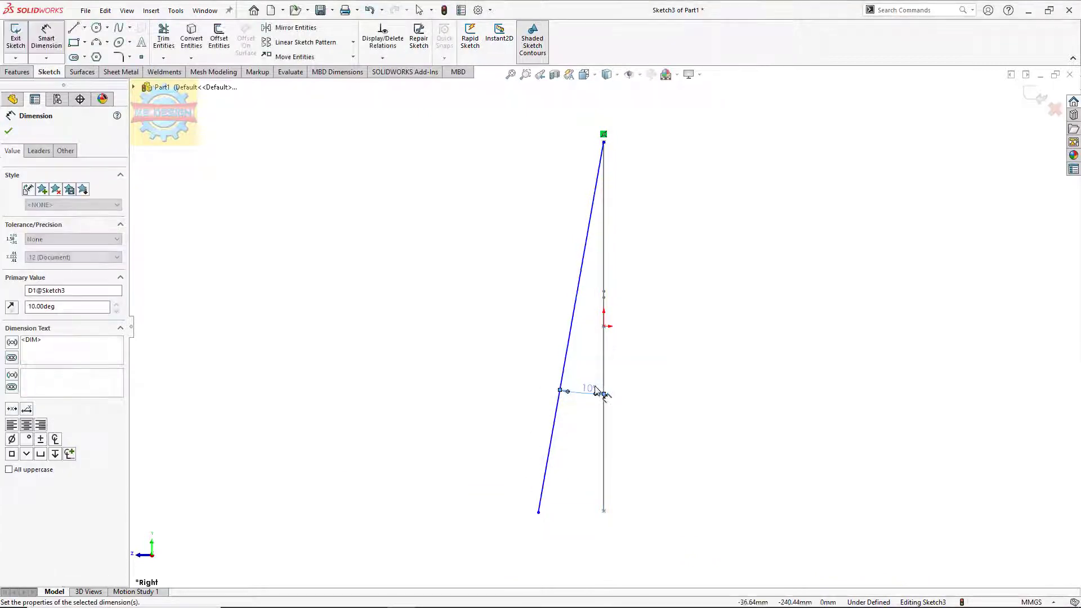
# Draw a vertical centerline from the line's top endpoint down to the origin.
pyautogui.click(85, 27)
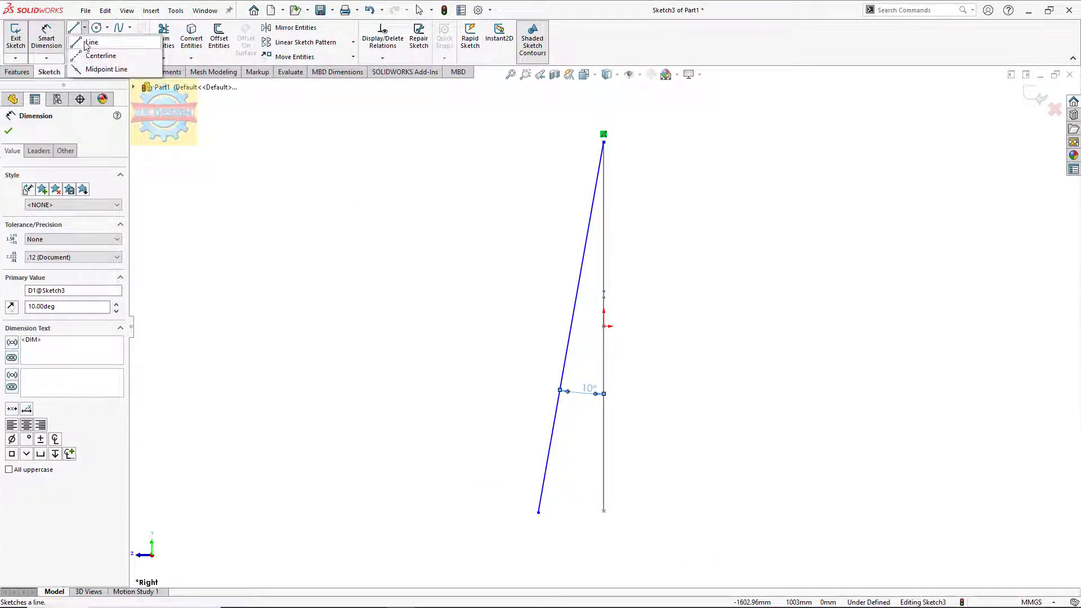
pyautogui.click(97, 51)
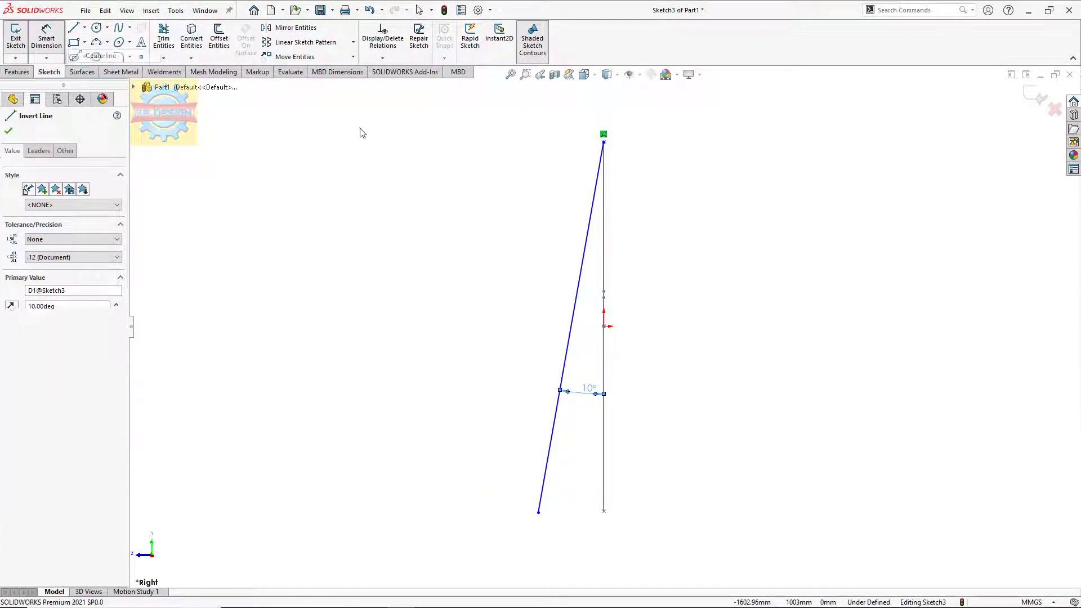
pyautogui.click(604, 142)
pyautogui.click(603, 326)
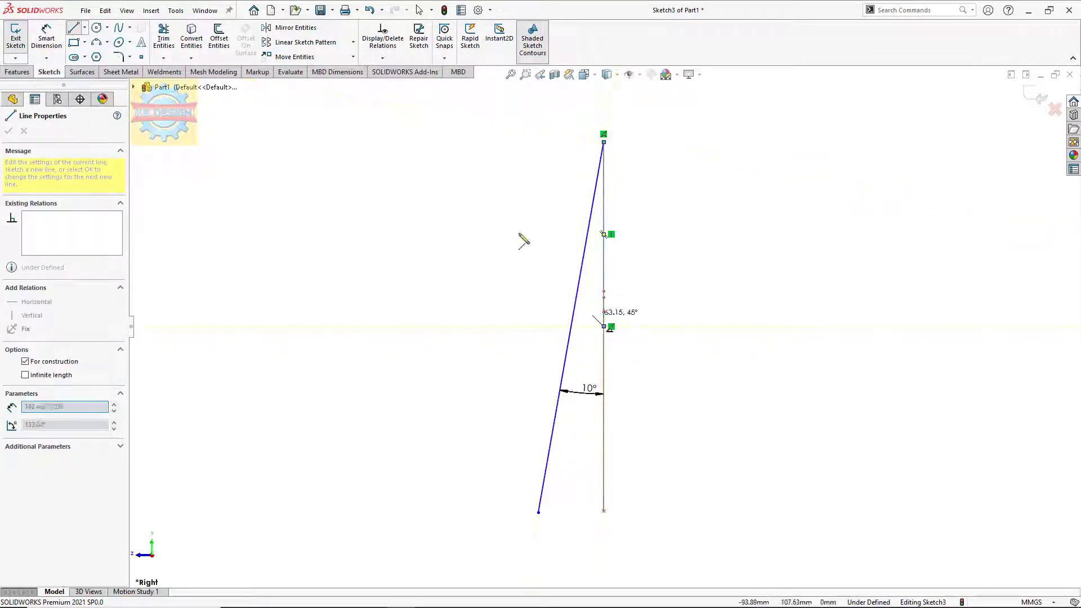
# Mirror the slanted leg line about the vertical centerline and exit Sketch3.
pyautogui.click(289, 28)
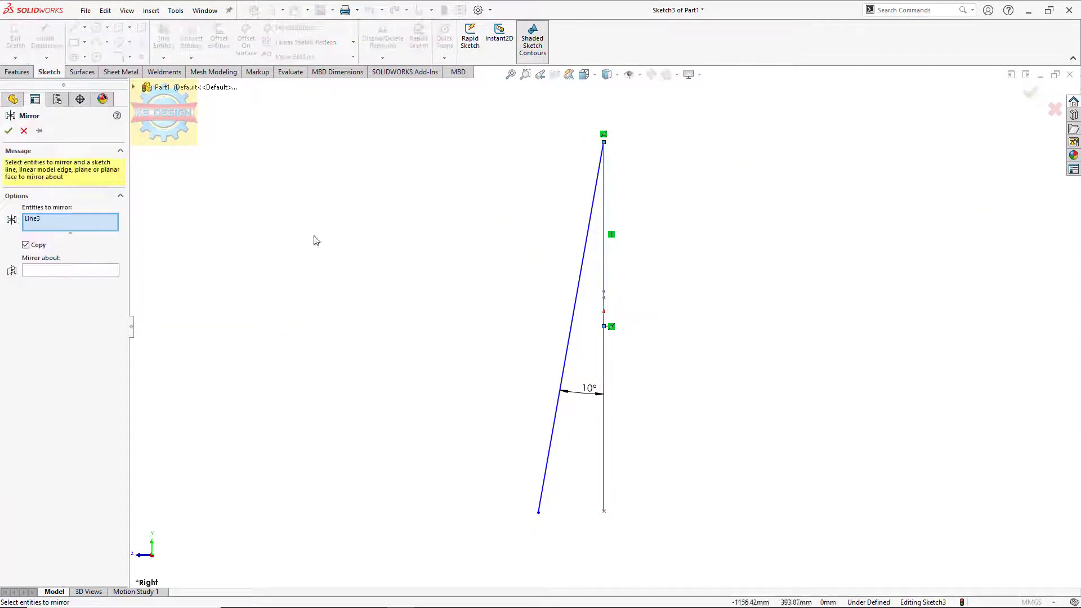
pyautogui.rightClick(70, 226)
pyautogui.click(109, 231)
pyautogui.click(579, 281)
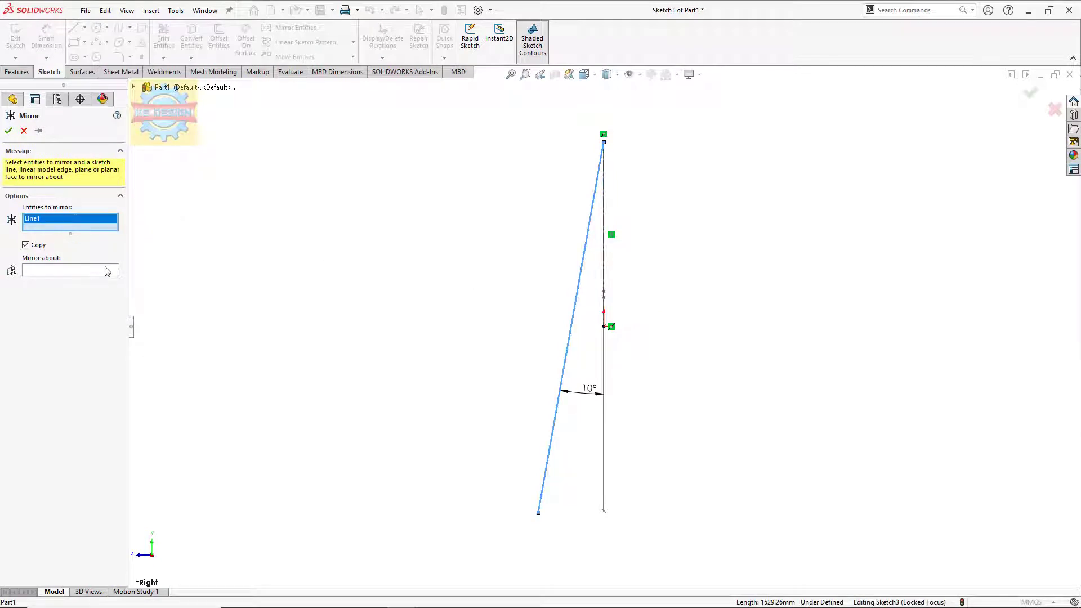
pyautogui.click(107, 271)
pyautogui.click(603, 256)
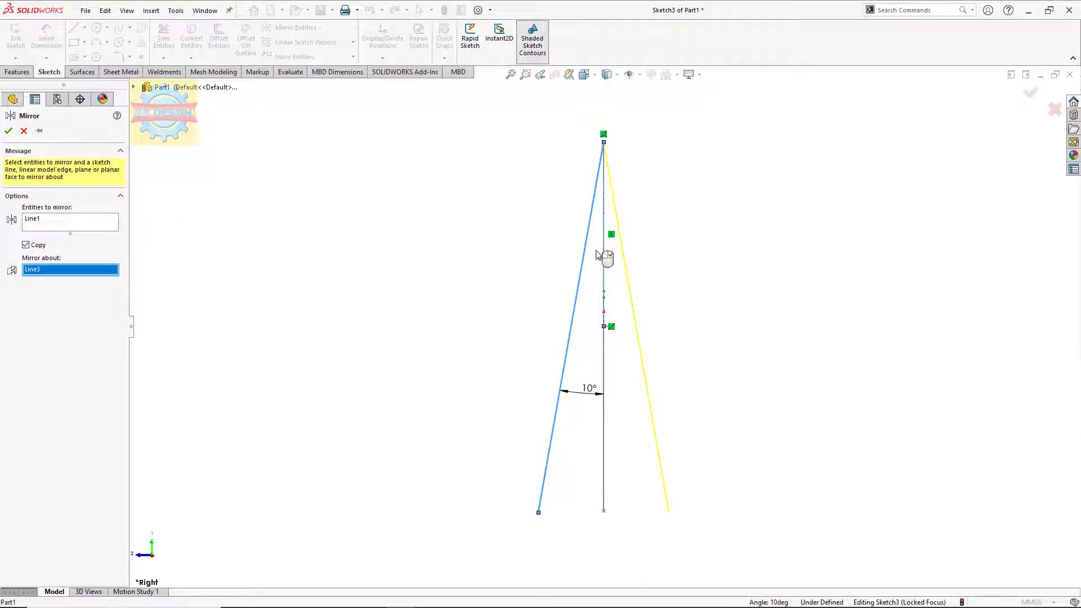
pyautogui.click(8, 130)
pyautogui.click(15, 34)
pyautogui.moveTo(415, 164)
pyautogui.mouseDown(button='middle')
pyautogui.moveTo(449, 179)
pyautogui.moveTo(692, 188)
pyautogui.mouseUp(button='middle')
# Create Plane1 through the slanted leg line with the Right Plane as second reference.
pyautogui.click(450, 58)
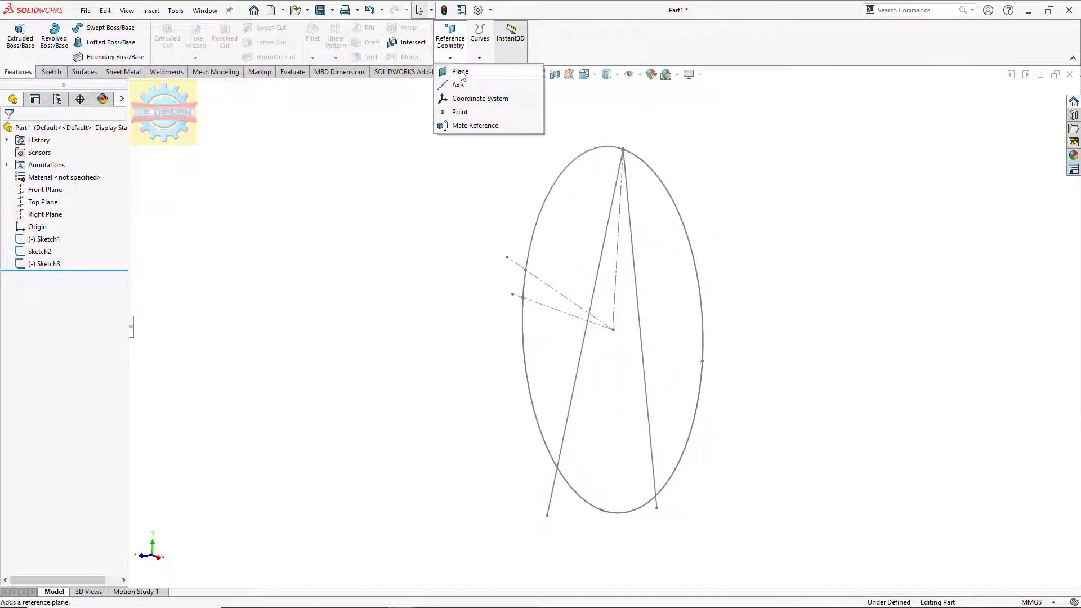
pyautogui.click(606, 229)
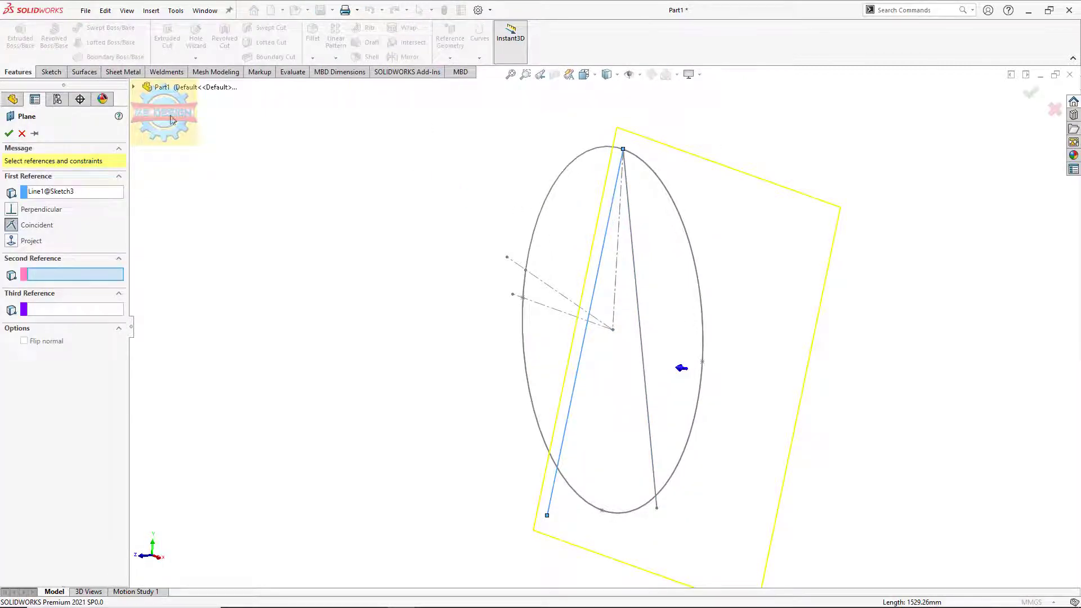
pyautogui.click(135, 87)
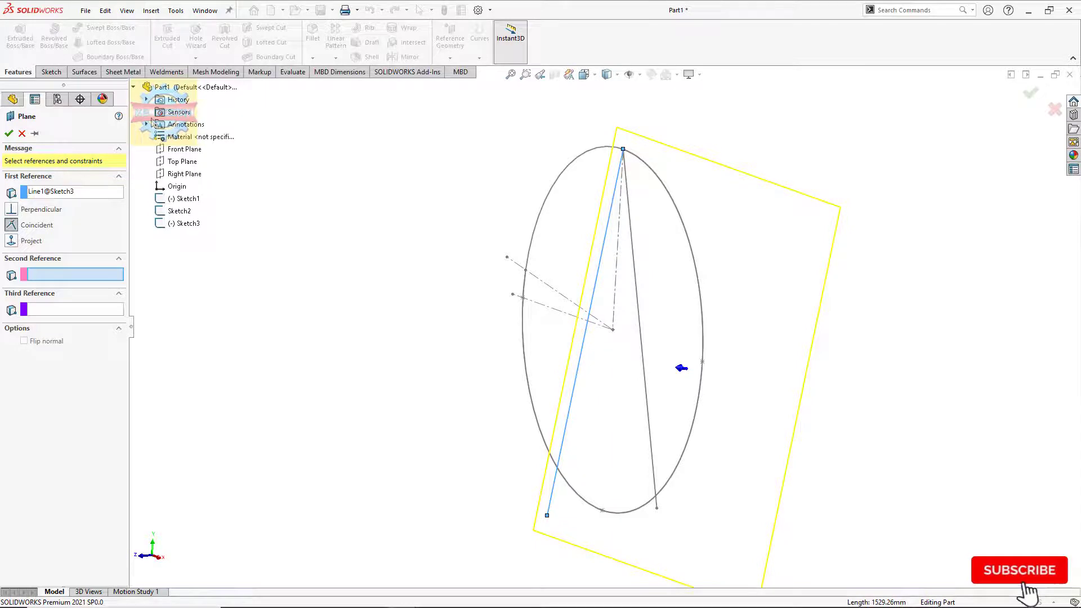
pyautogui.click(183, 174)
pyautogui.click(9, 134)
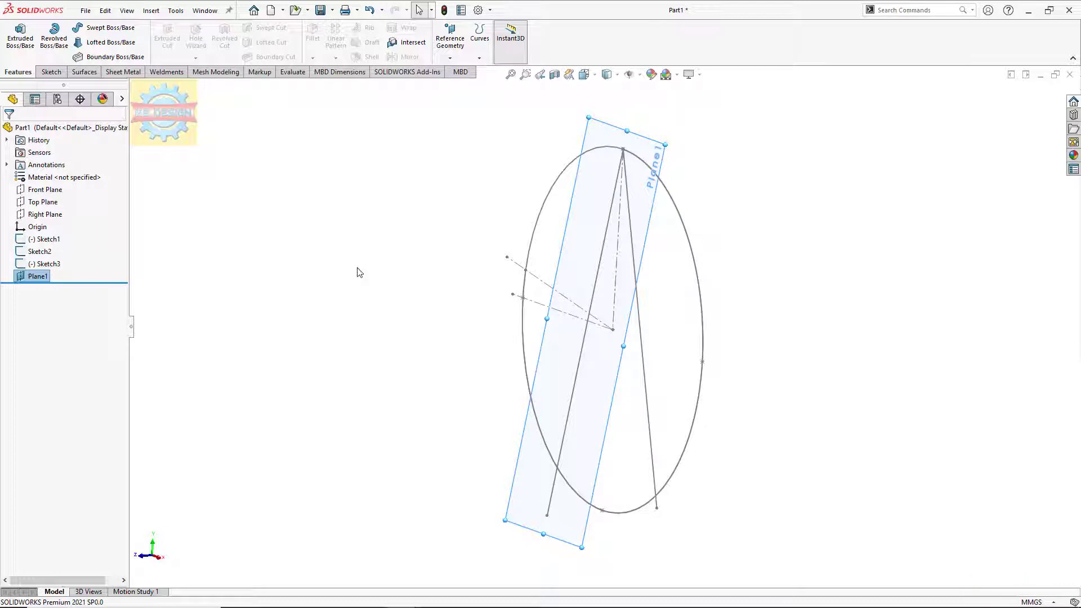
pyautogui.click(47, 264)
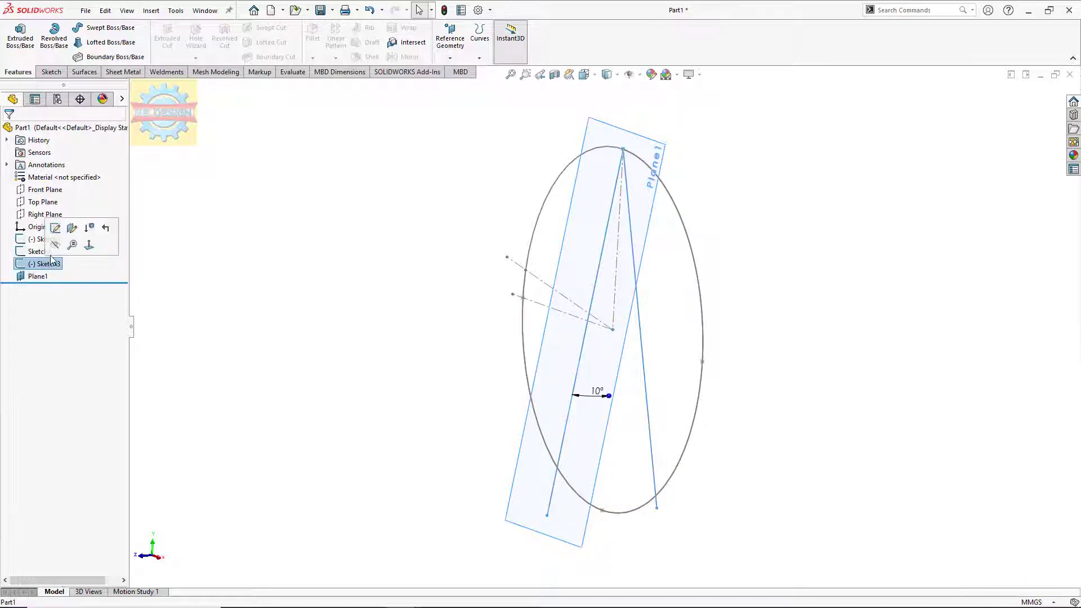
pyautogui.click(330, 269)
pyautogui.moveTo(417, 278); pyautogui.dragTo(419, 279, button='middle')
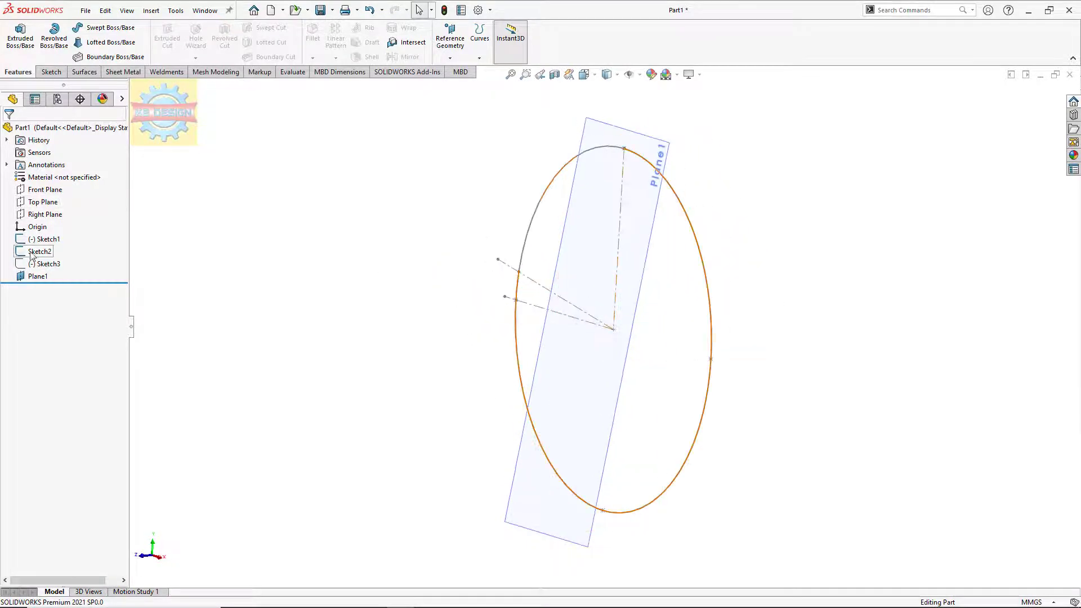
pyautogui.click(44, 276)
# On Plane1, hide Sketch3 and convert Sketch2's curve into Sketch4, then close it.
pyautogui.click(52, 265)
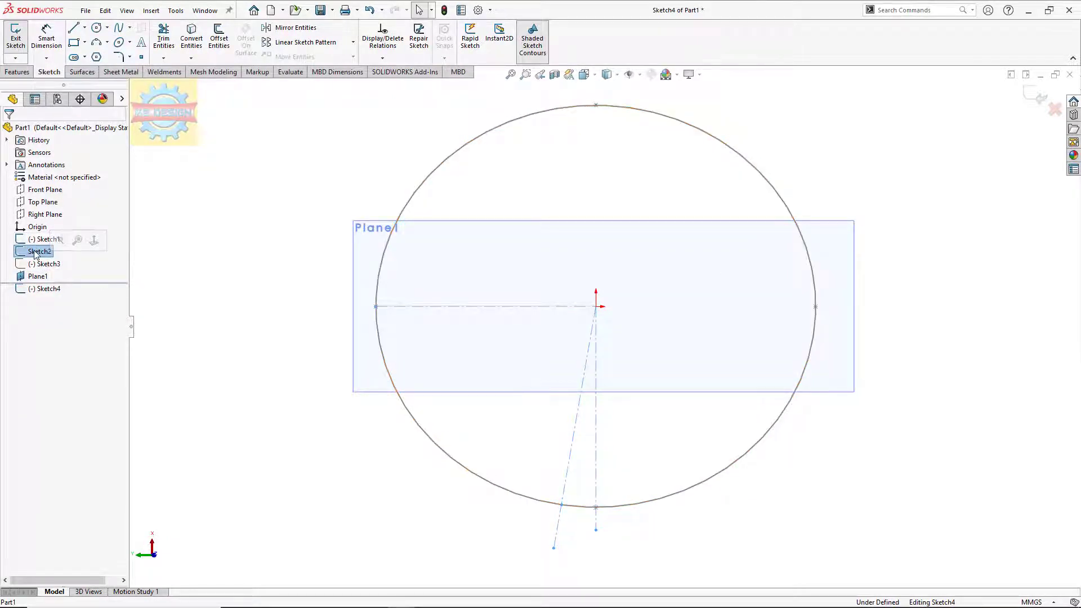
pyautogui.moveTo(275, 229)
pyautogui.mouseDown(button='middle')
pyautogui.moveTo(227, 229)
pyautogui.moveTo(259, 292)
pyautogui.mouseUp(button='middle')
pyautogui.click(45, 265)
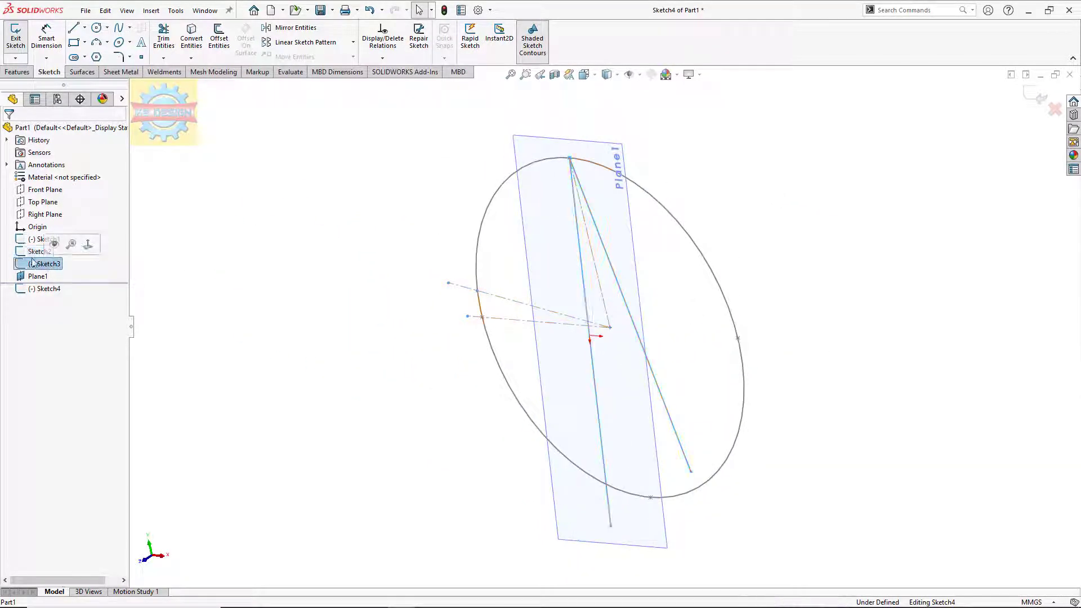
pyautogui.click(54, 243)
pyautogui.click(190, 41)
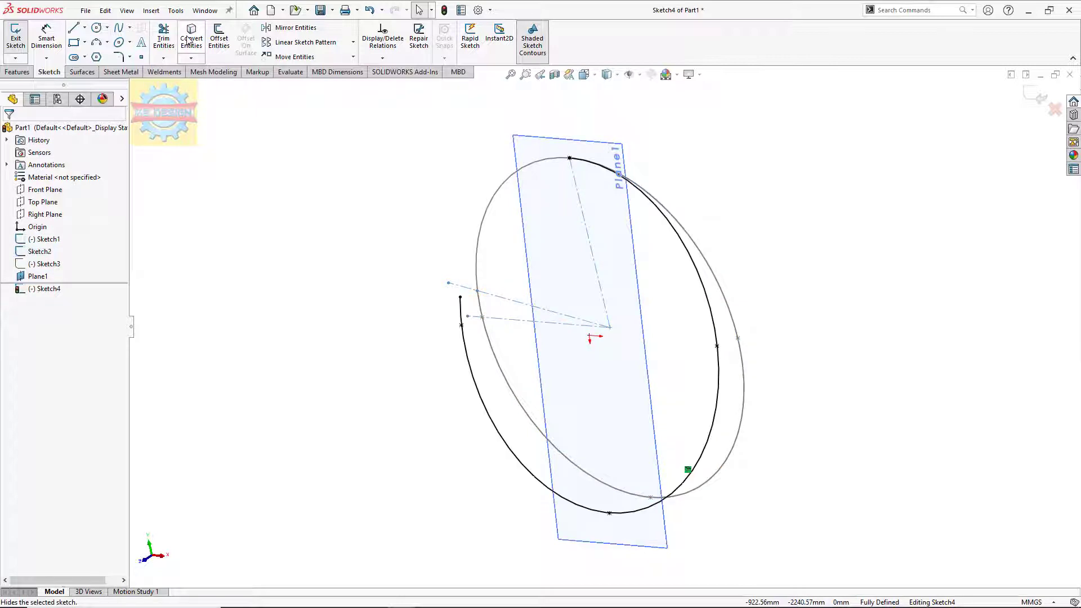
pyautogui.click(13, 38)
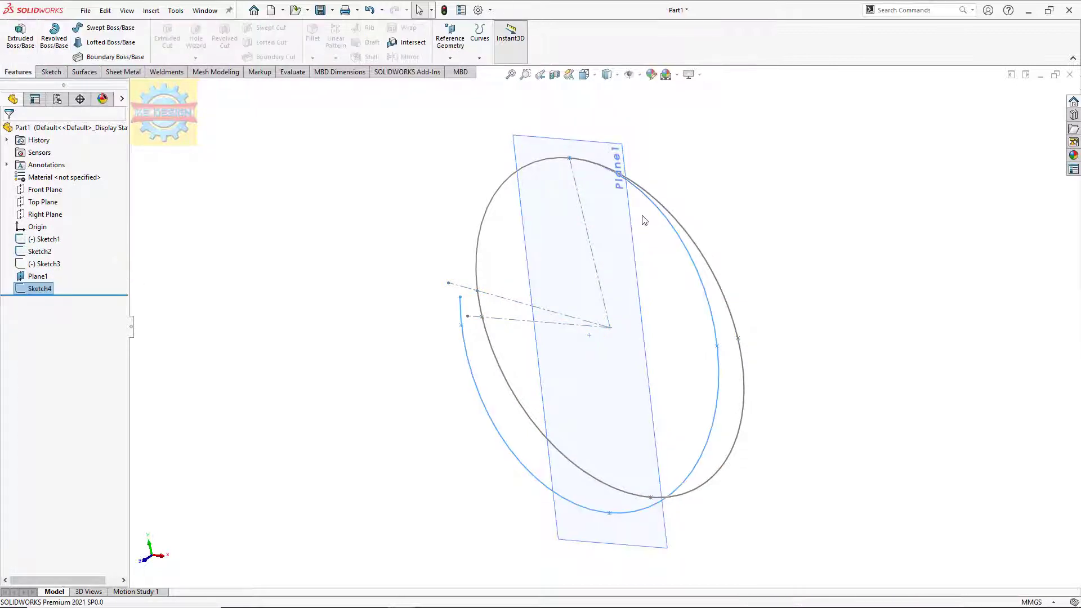
# Hide Sketch2's construction lines and open Sketch5 on the Front Plane.
pyautogui.click(665, 210)
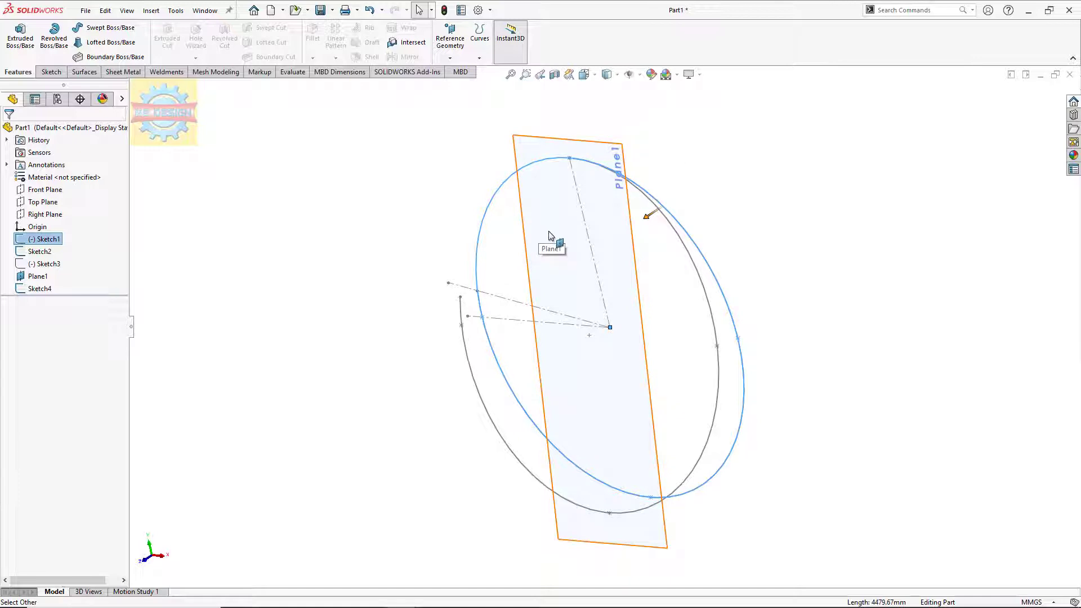
pyautogui.click(353, 240)
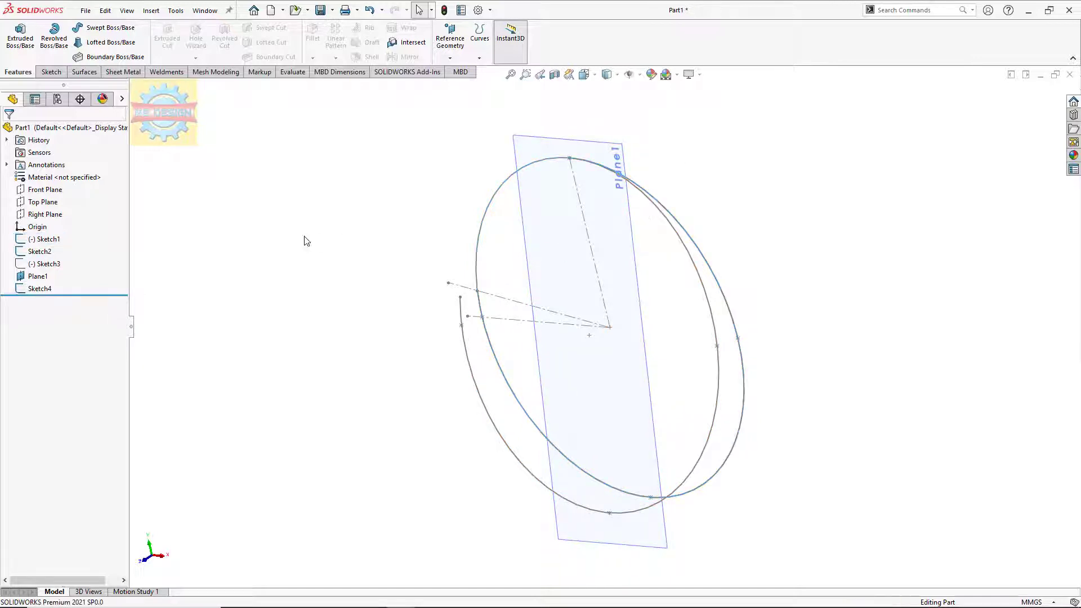
pyautogui.click(33, 252)
pyautogui.click(33, 252)
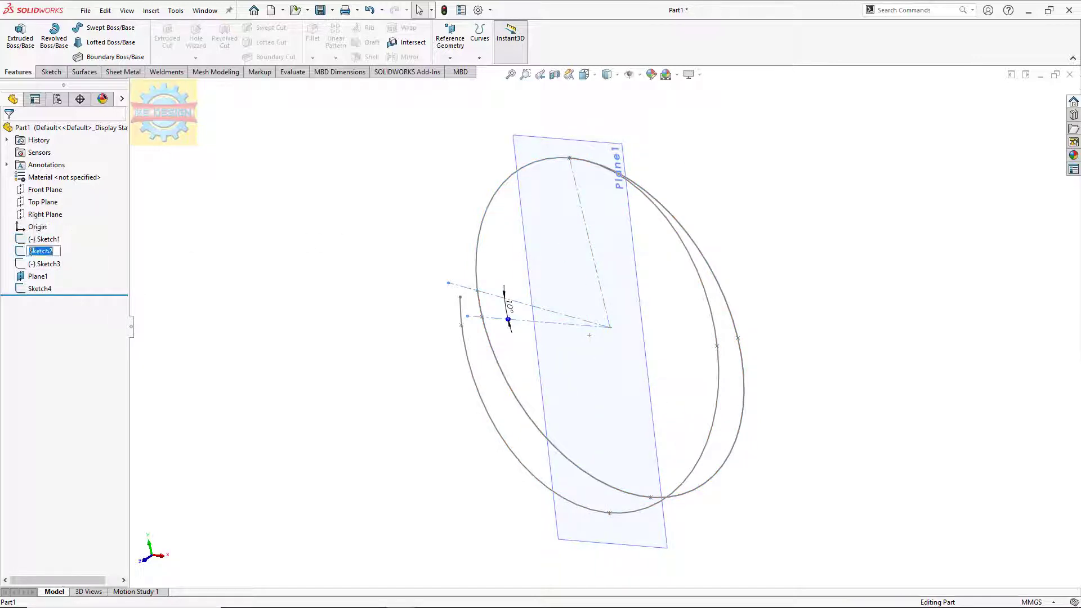
pyautogui.click(31, 252)
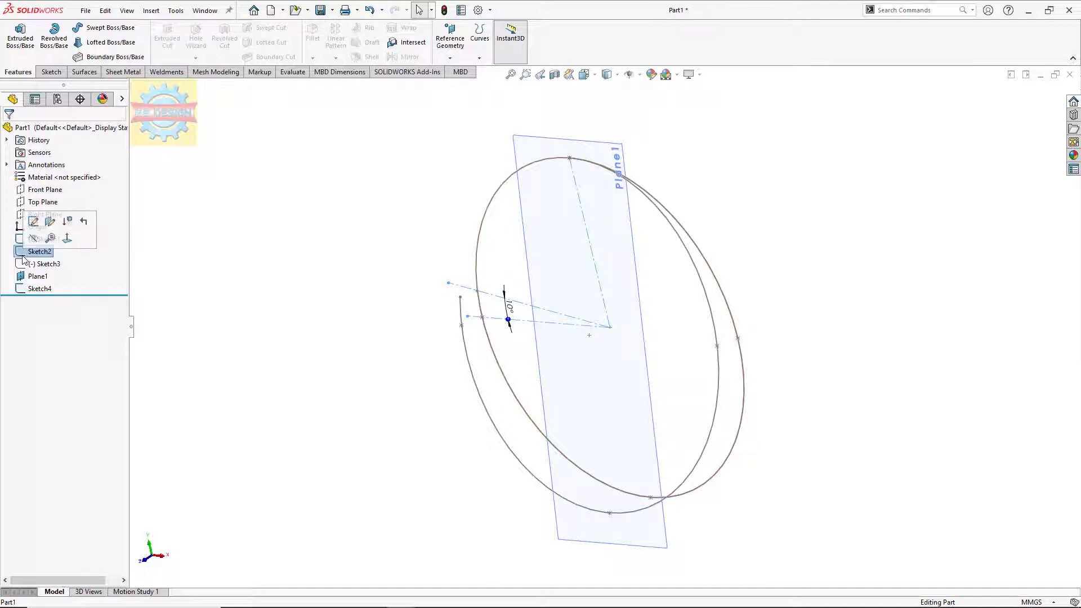
pyautogui.click(39, 202)
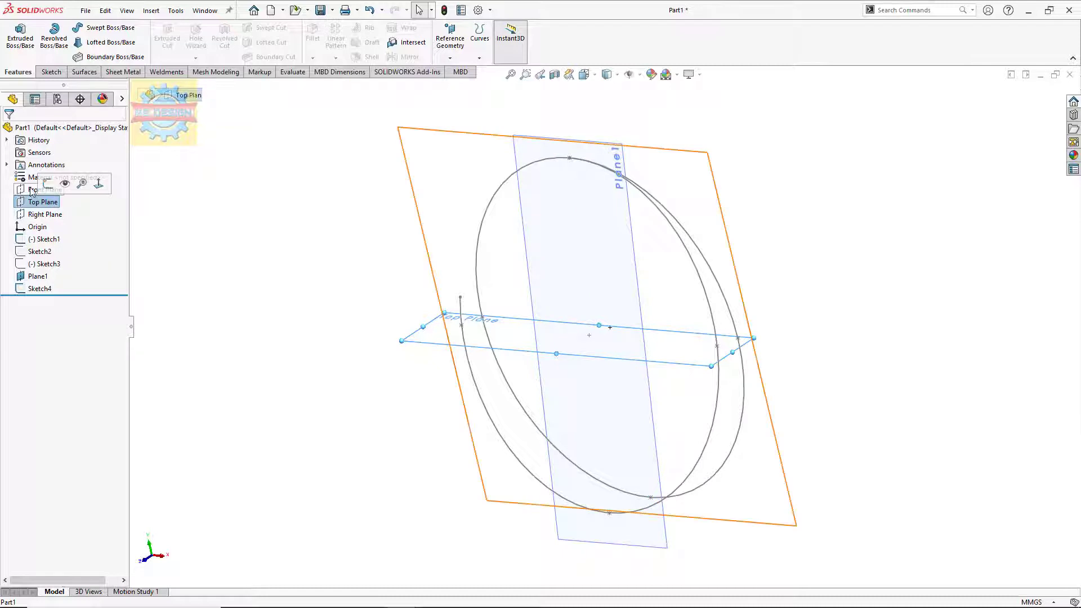
pyautogui.click(40, 190)
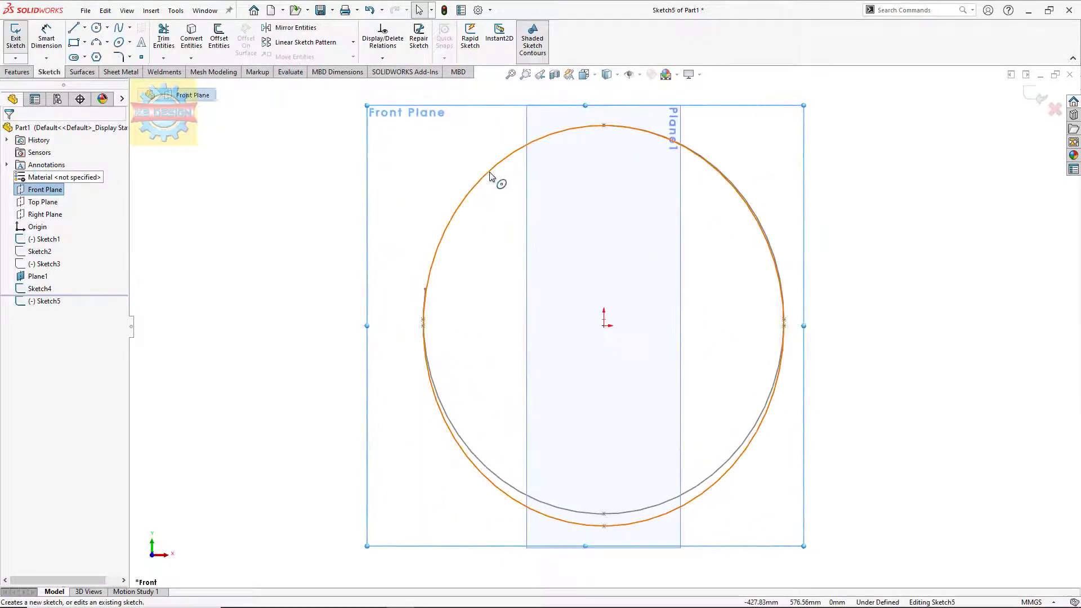
# Convert the Sketch1 ellipse into Sketch5 and add a horizontal centerline to the origin.
pyautogui.click(490, 176)
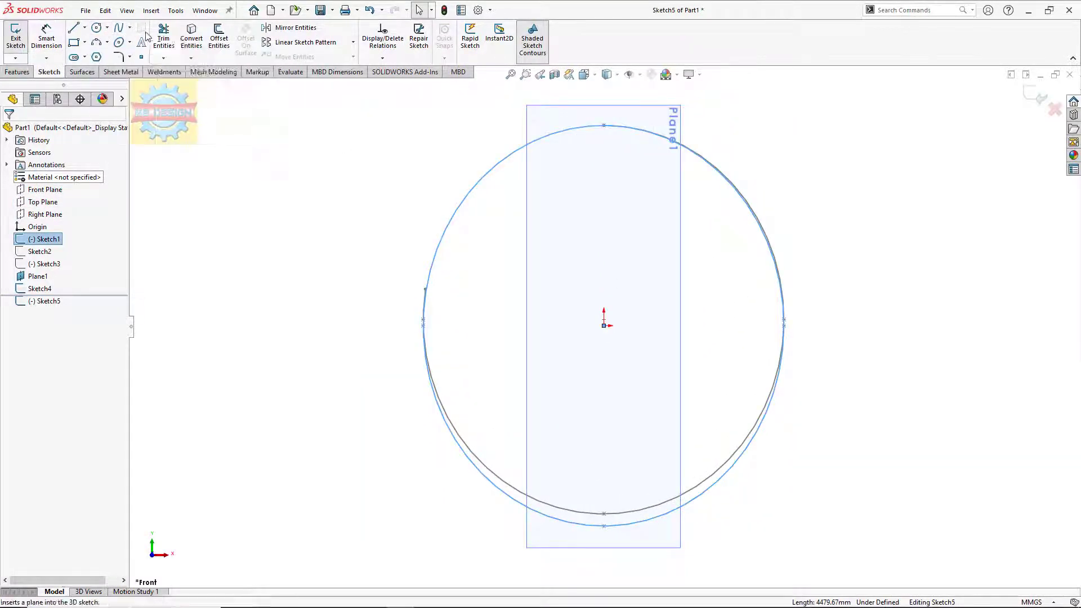
pyautogui.click(191, 35)
pyautogui.click(85, 28)
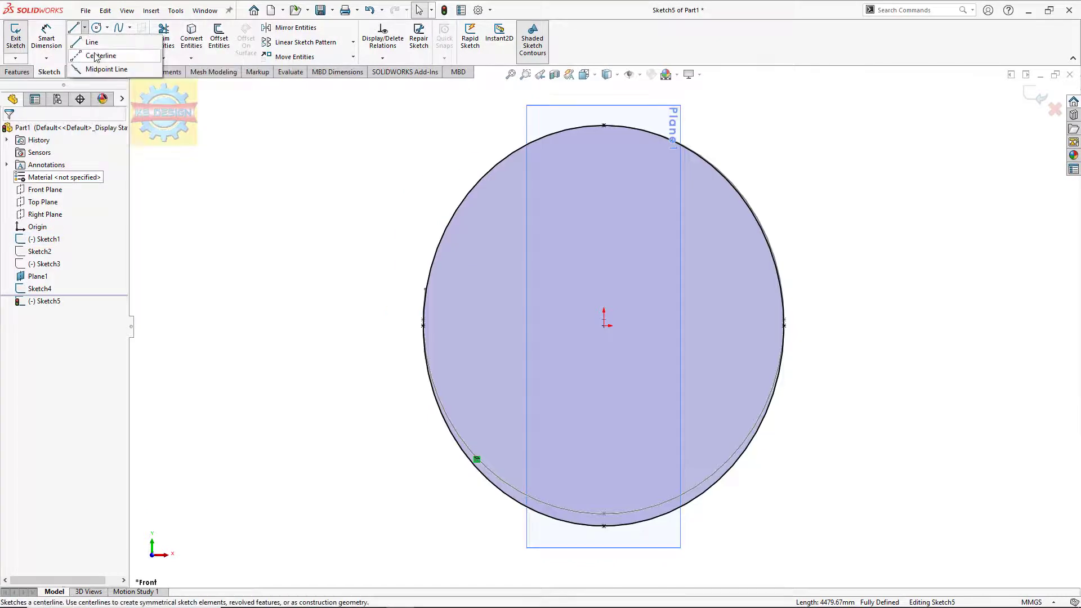
pyautogui.click(98, 52)
pyautogui.click(784, 326)
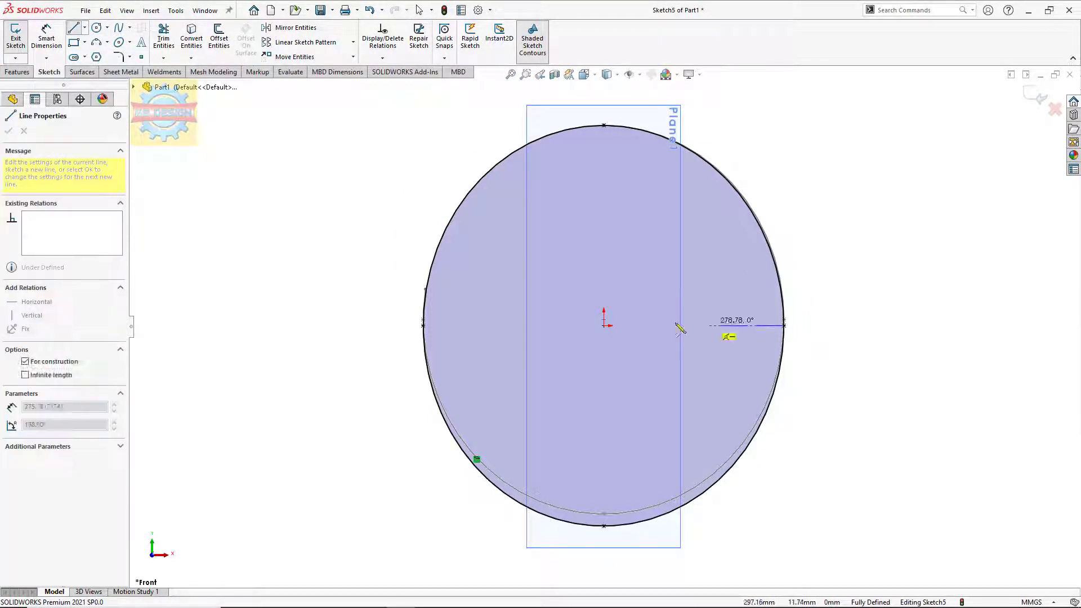
pyautogui.click(604, 325)
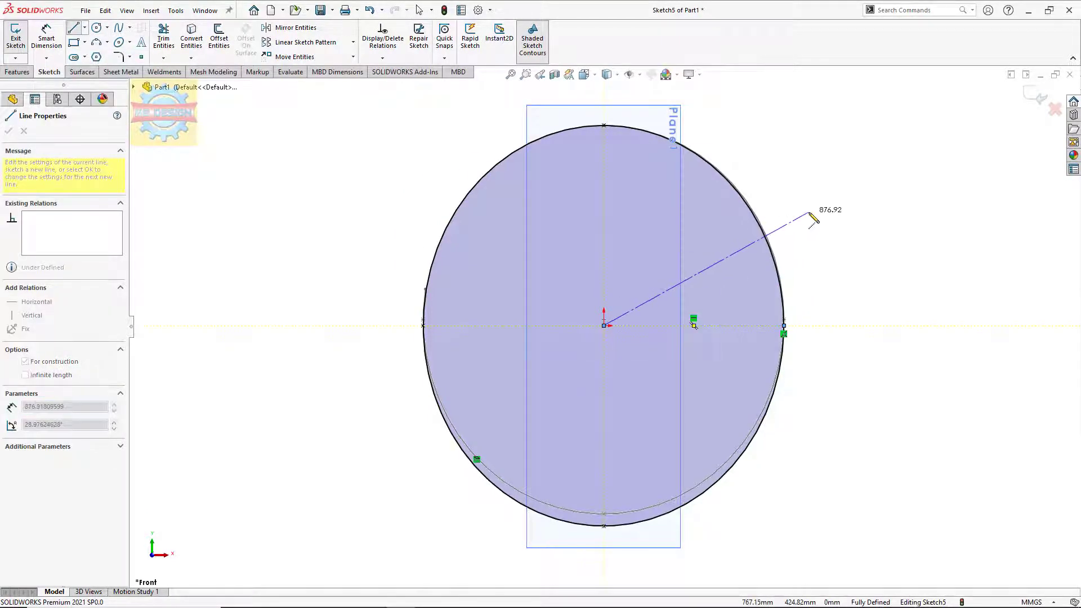
pyautogui.press('Escape')
pyautogui.press('Escape')
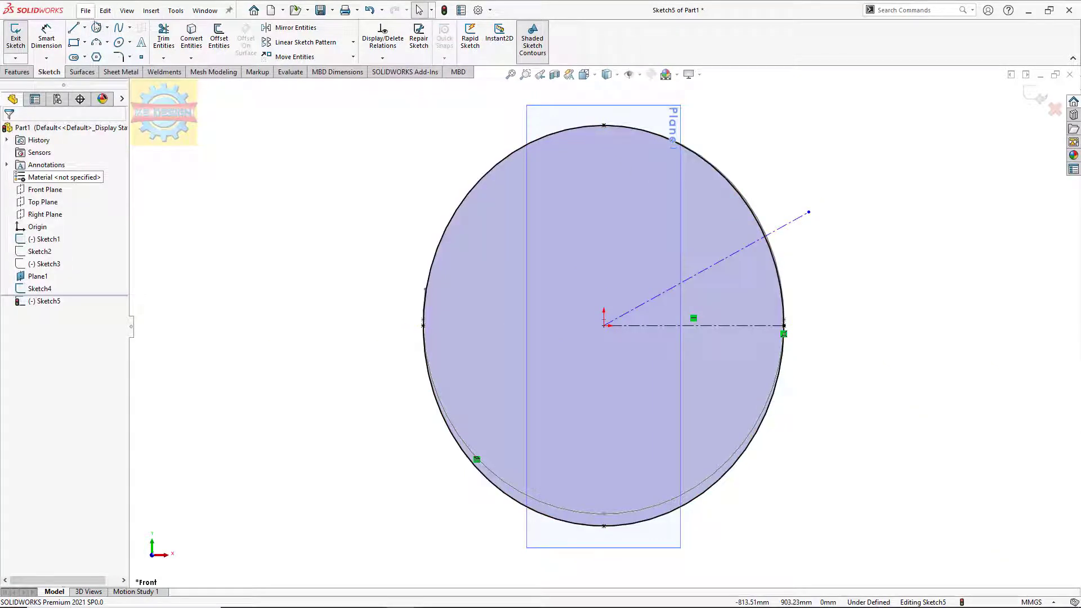
# Dimension the angled construction line 10° from the horizontal centerline.
pyautogui.click(46, 36)
pyautogui.click(712, 326)
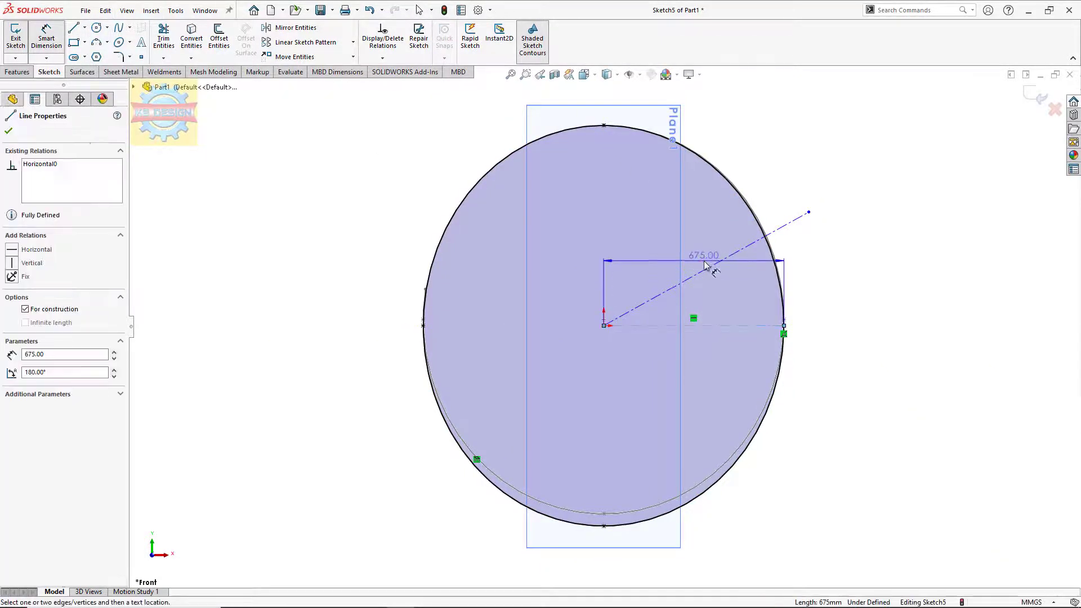
pyautogui.click(706, 267)
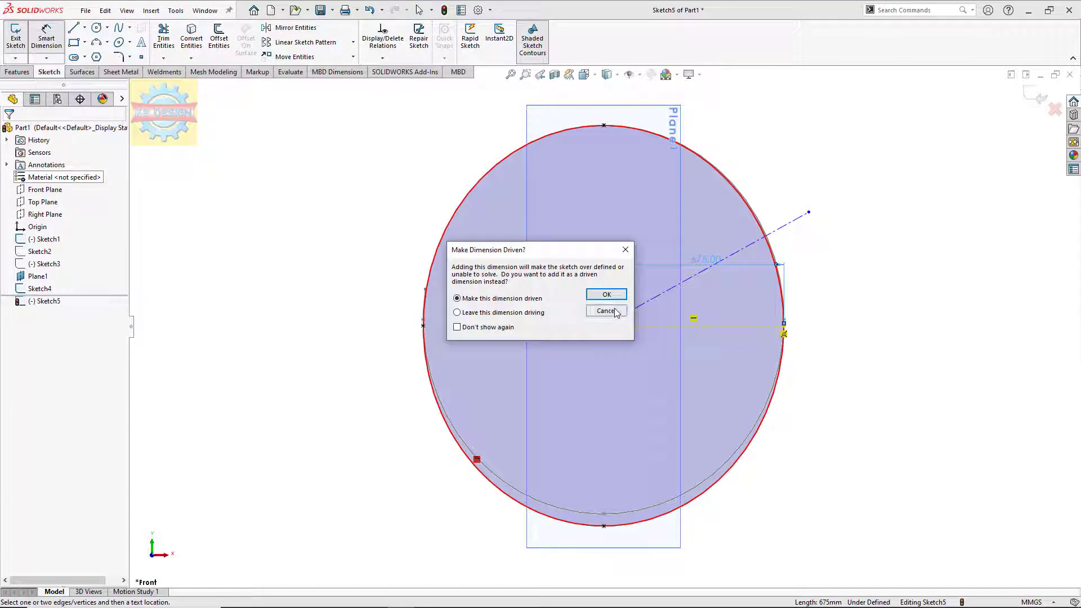
pyautogui.click(606, 312)
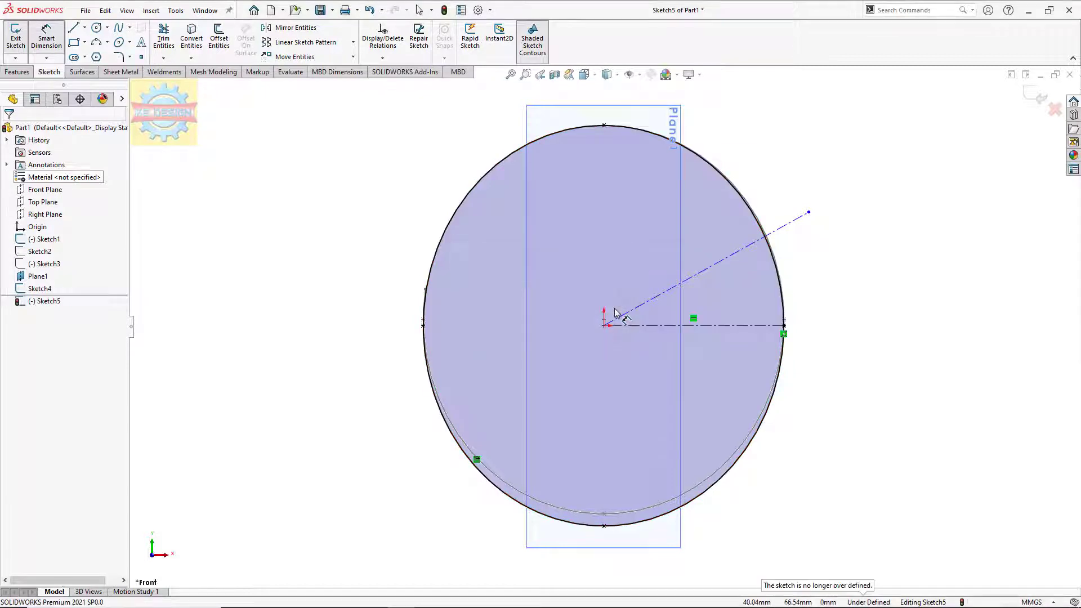
pyautogui.click(709, 274)
pyautogui.click(728, 326)
pyautogui.click(737, 309)
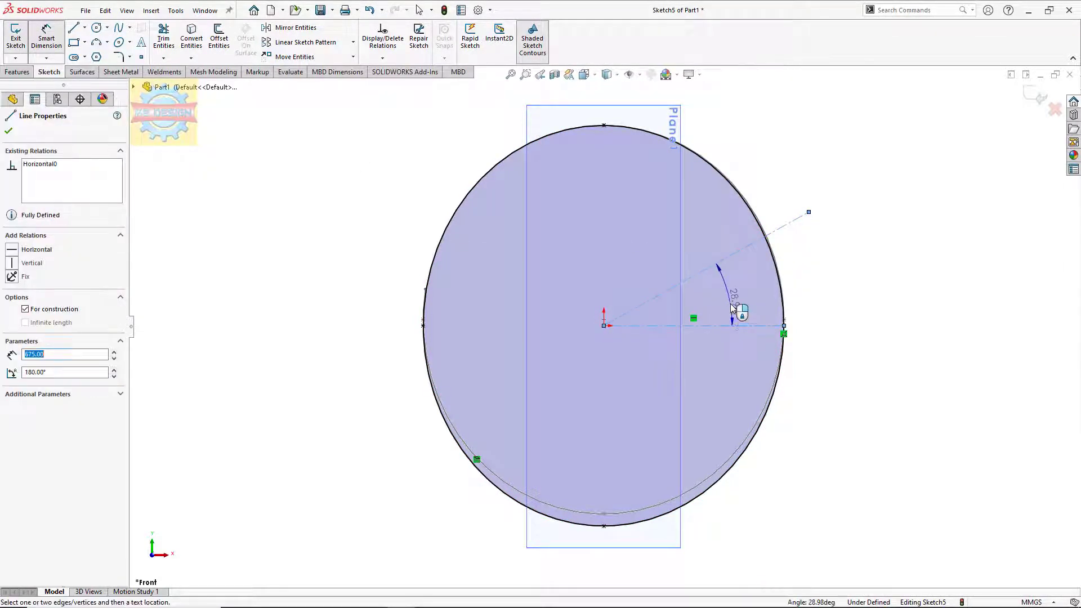
pyautogui.write('10')
pyautogui.press('Return')
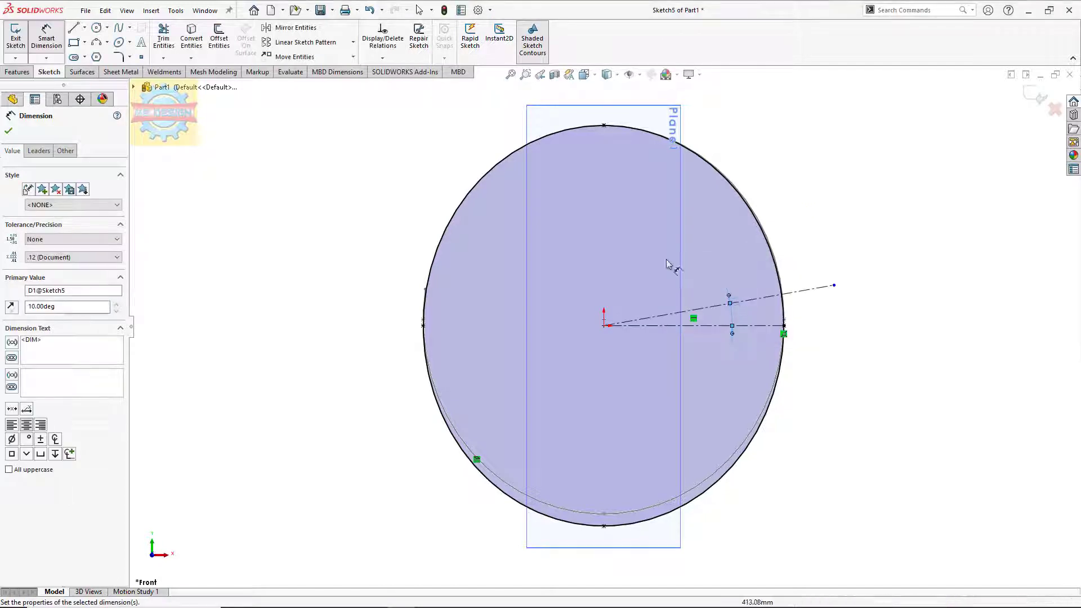
# Add a vertical construction line from the origin to the ellipse top, trim, and exit.
pyautogui.click(85, 27)
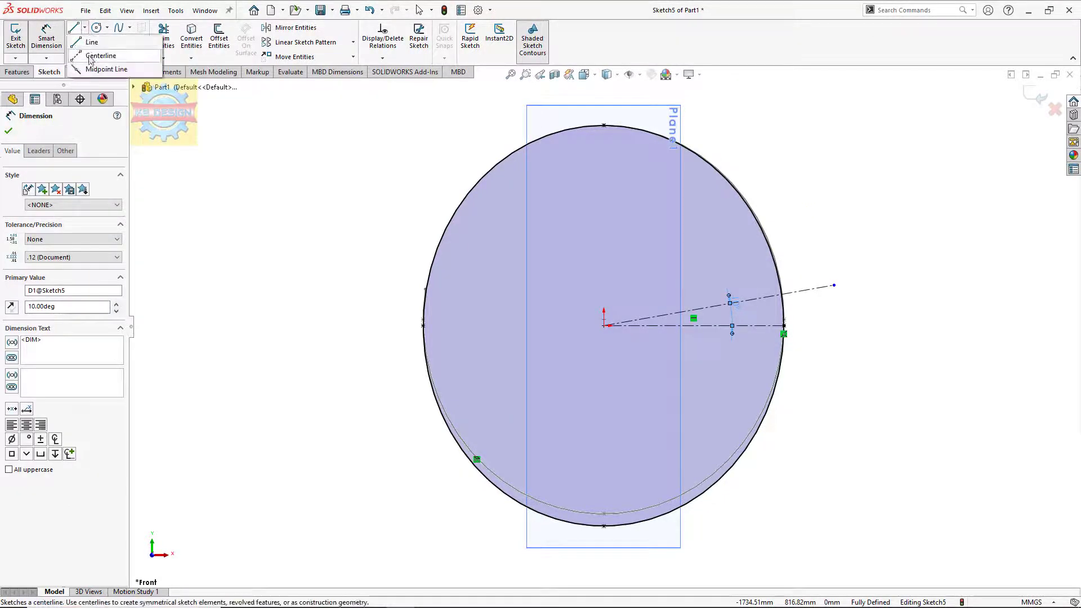
pyautogui.click(97, 53)
pyautogui.click(604, 326)
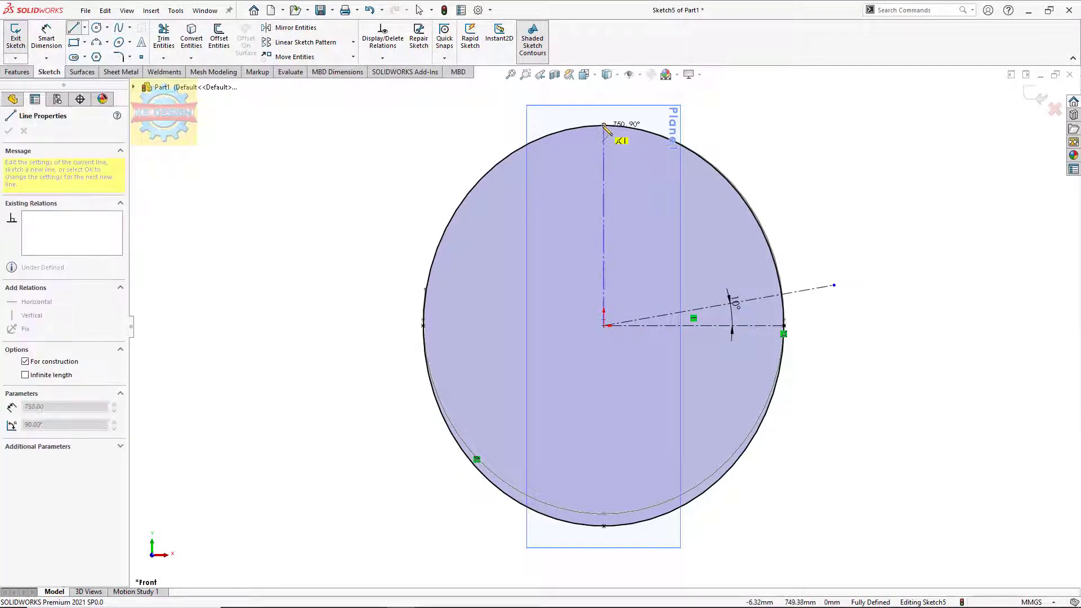
pyautogui.click(604, 126)
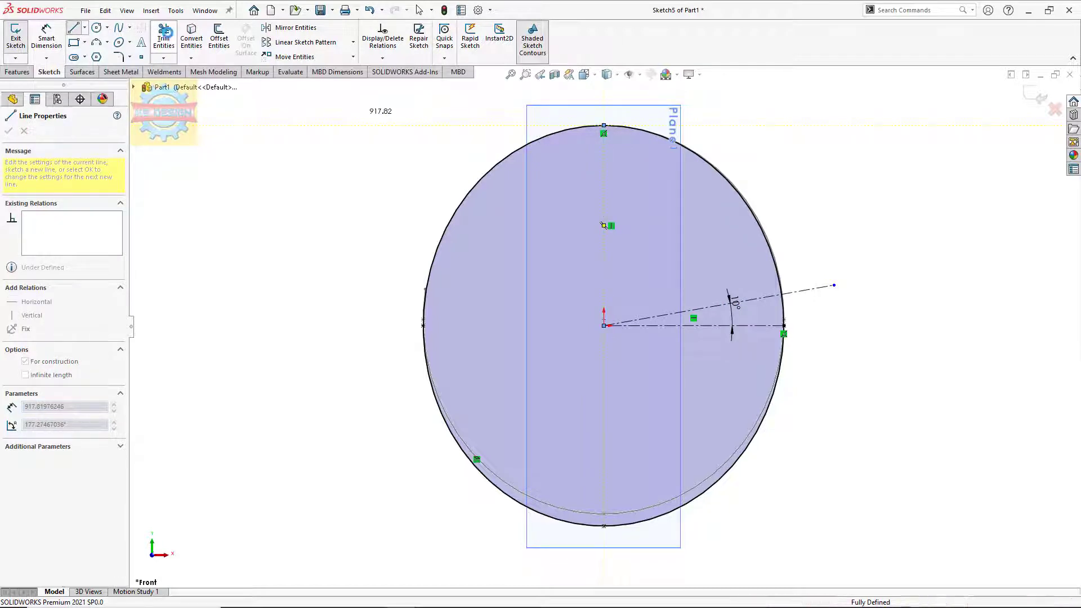
pyautogui.click(166, 32)
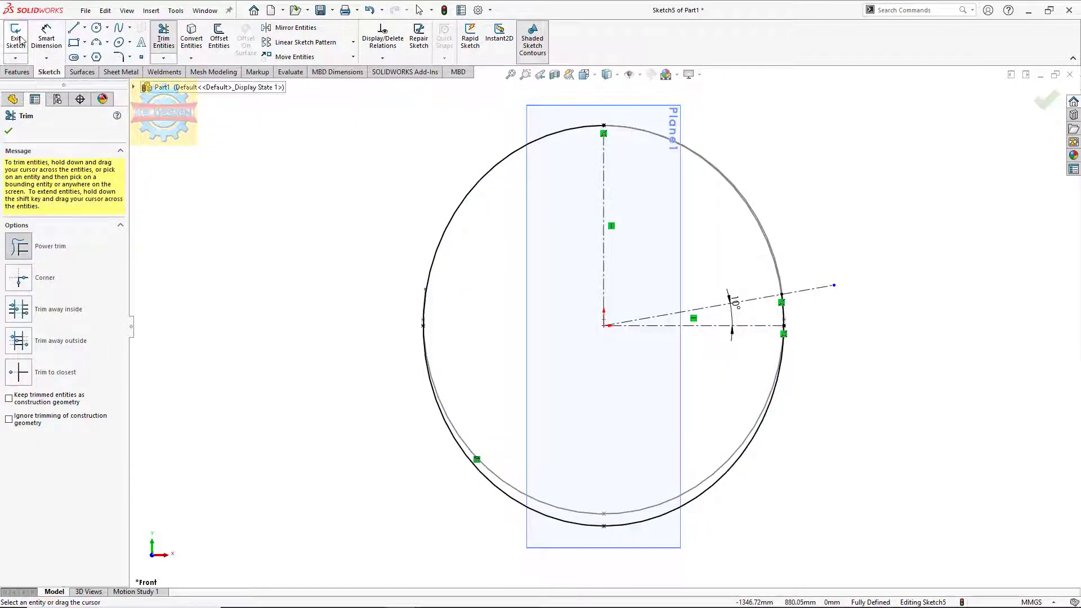
pyautogui.click(20, 40)
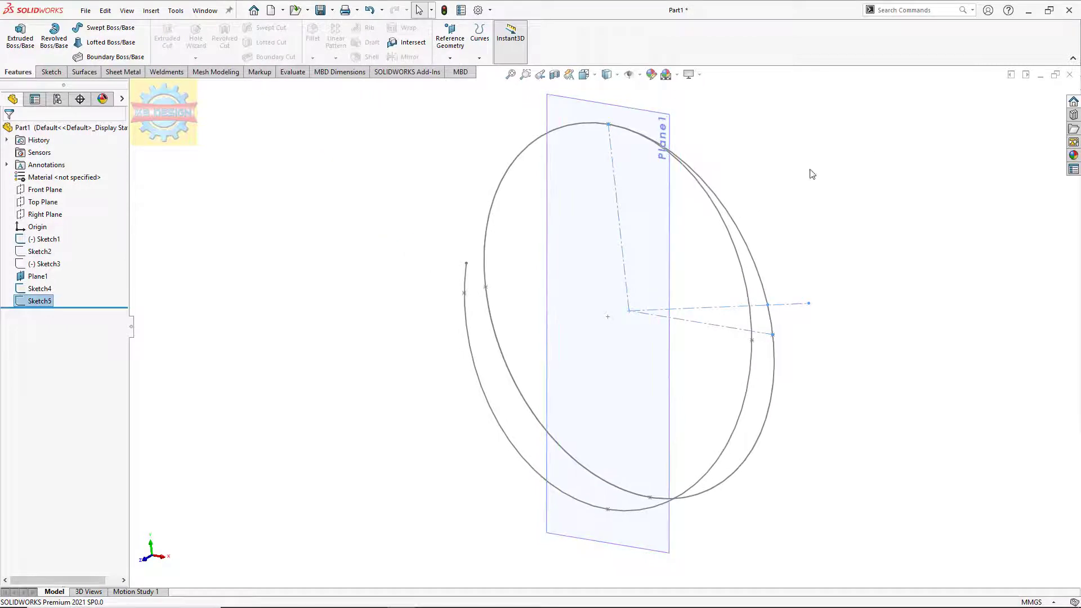
# Create Plane2 through Sketch3's other slanted line with the Right Plane as second reference.
pyautogui.click(751, 256)
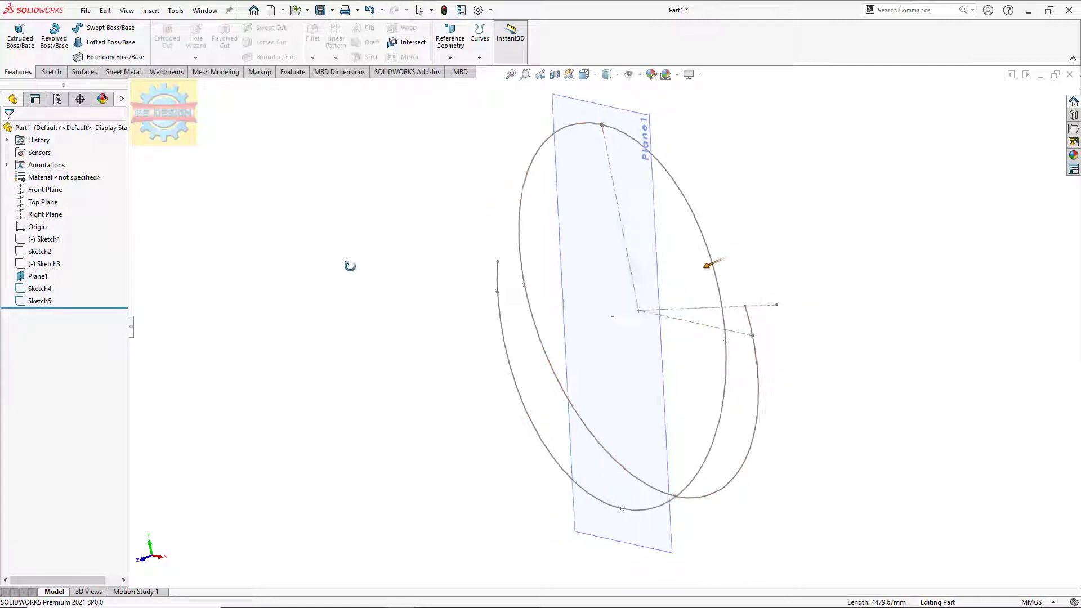
pyautogui.moveTo(374, 269)
pyautogui.mouseDown(button='middle')
pyautogui.moveTo(315, 270)
pyautogui.moveTo(383, 271)
pyautogui.mouseUp(button='middle')
pyautogui.click(28, 266)
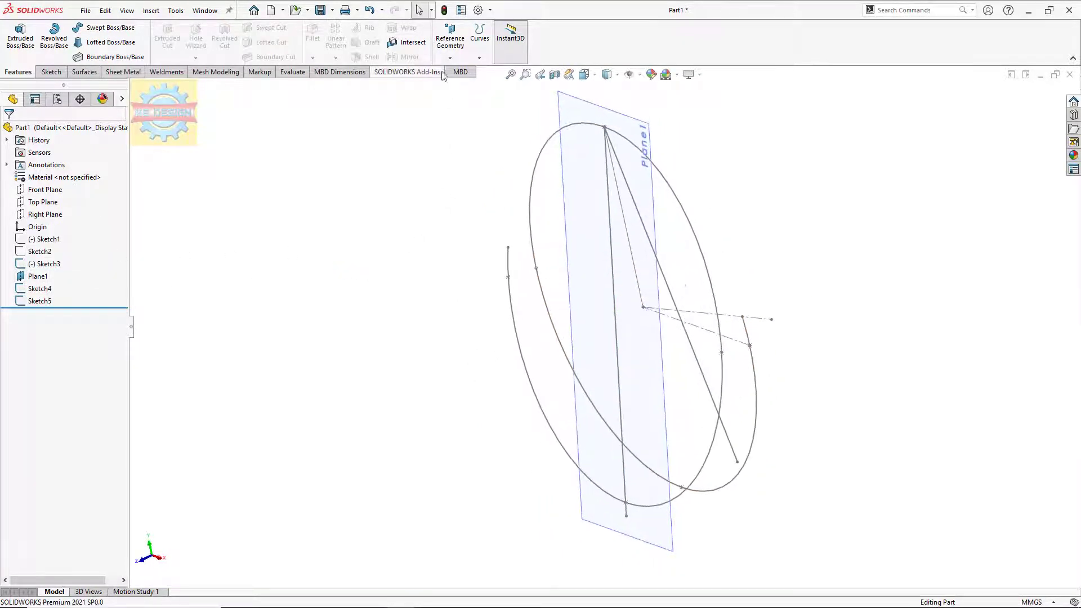
pyautogui.click(450, 36)
pyautogui.click(457, 73)
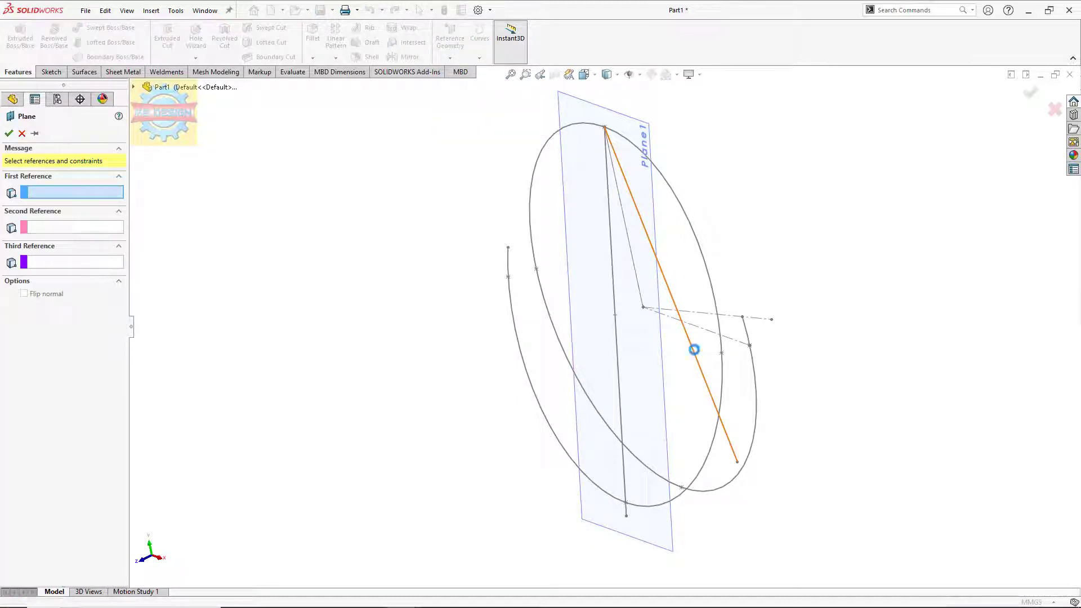
pyautogui.click(693, 350)
pyautogui.click(135, 87)
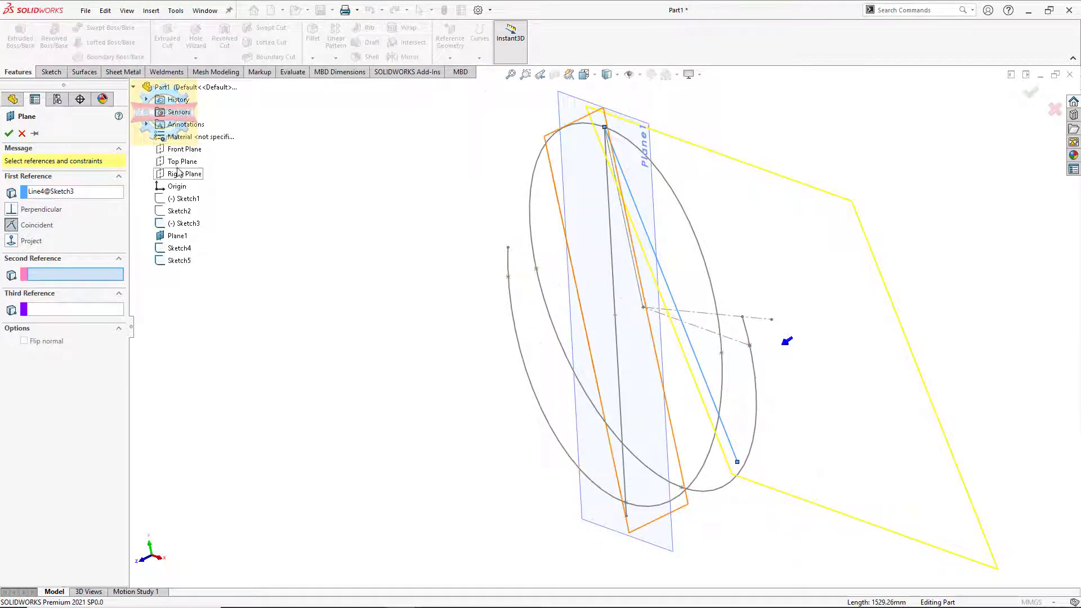
pyautogui.click(179, 175)
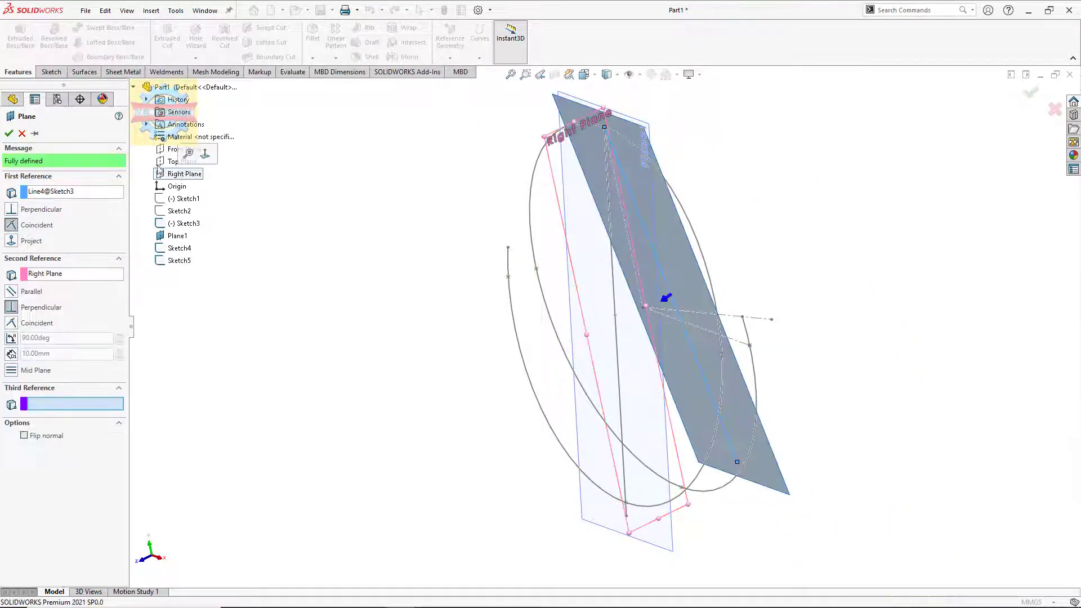
pyautogui.click(9, 134)
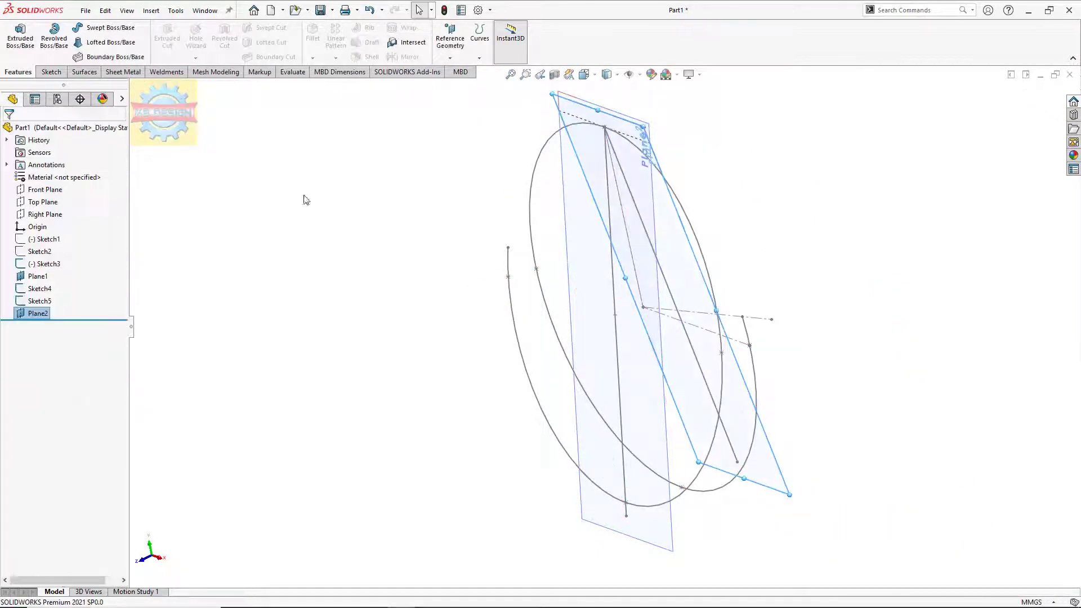
pyautogui.click(586, 288)
pyautogui.moveTo(636, 263)
pyautogui.mouseDown(button='middle')
pyautogui.moveTo(591, 282)
pyautogui.moveTo(598, 290)
pyautogui.moveTo(608, 251)
pyautogui.moveTo(585, 256)
pyautogui.mouseUp(button='middle')
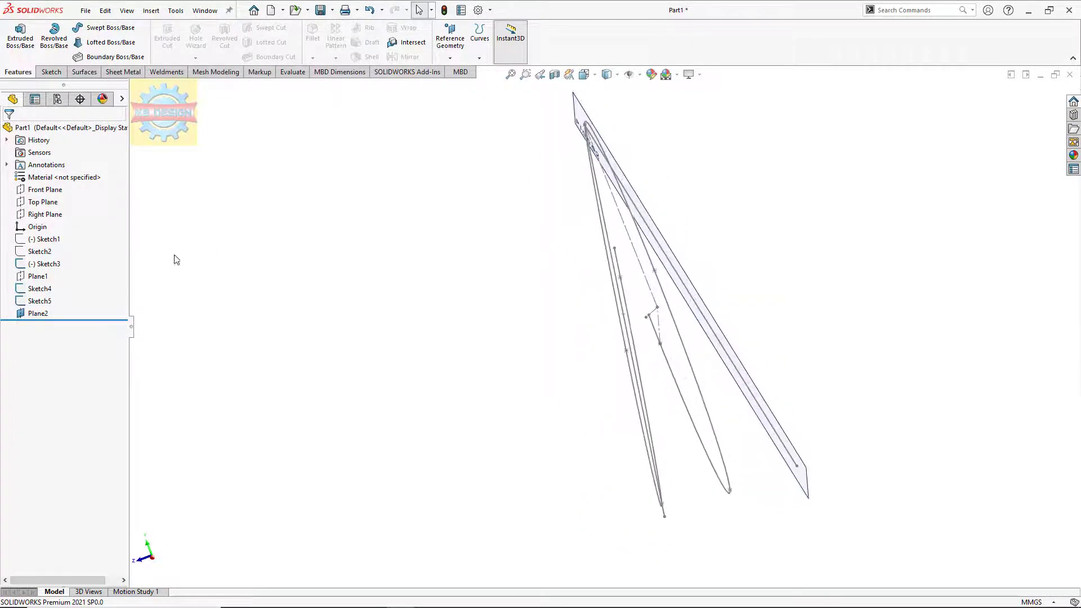
# Open Sketch6 on Plane2, convert the Sketch5 curve into it, and exit.
pyautogui.click(46, 313)
pyautogui.click(50, 293)
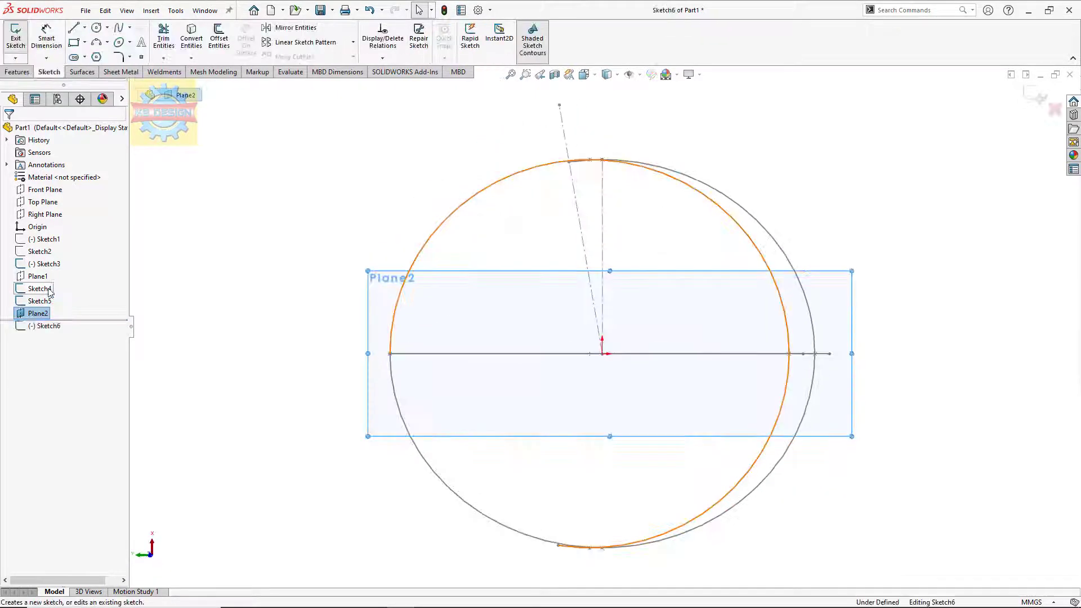
pyautogui.moveTo(334, 214)
pyautogui.mouseDown(button='middle')
pyautogui.moveTo(337, 286)
pyautogui.moveTo(421, 410)
pyautogui.moveTo(489, 301)
pyautogui.moveTo(357, 304)
pyautogui.moveTo(332, 326)
pyautogui.moveTo(319, 313)
pyautogui.moveTo(394, 323)
pyautogui.mouseUp(button='middle')
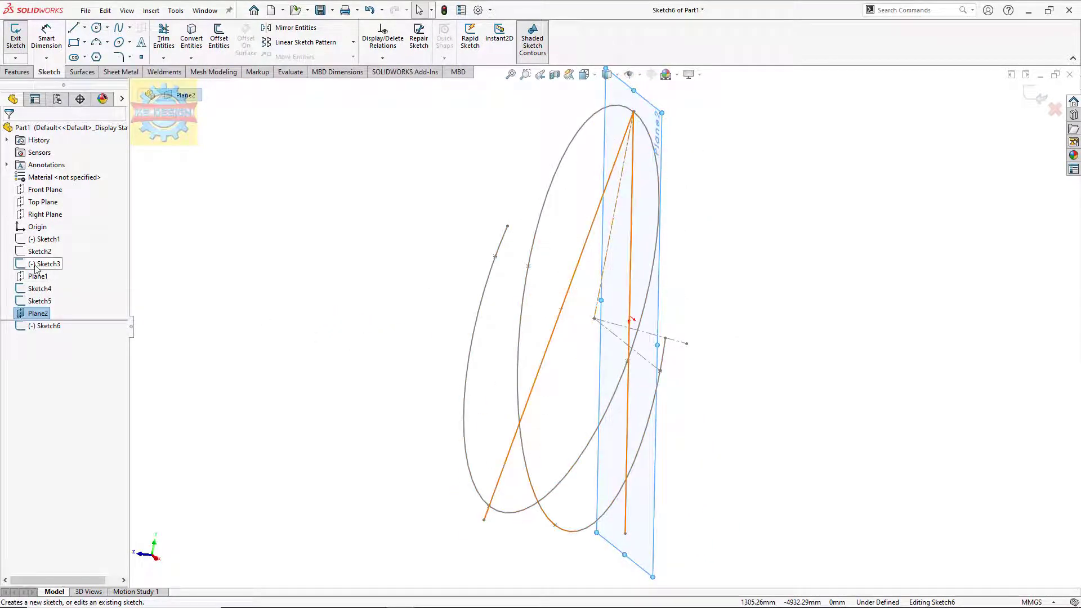
pyautogui.moveTo(307, 275); pyautogui.dragTo(299, 283, button='middle')
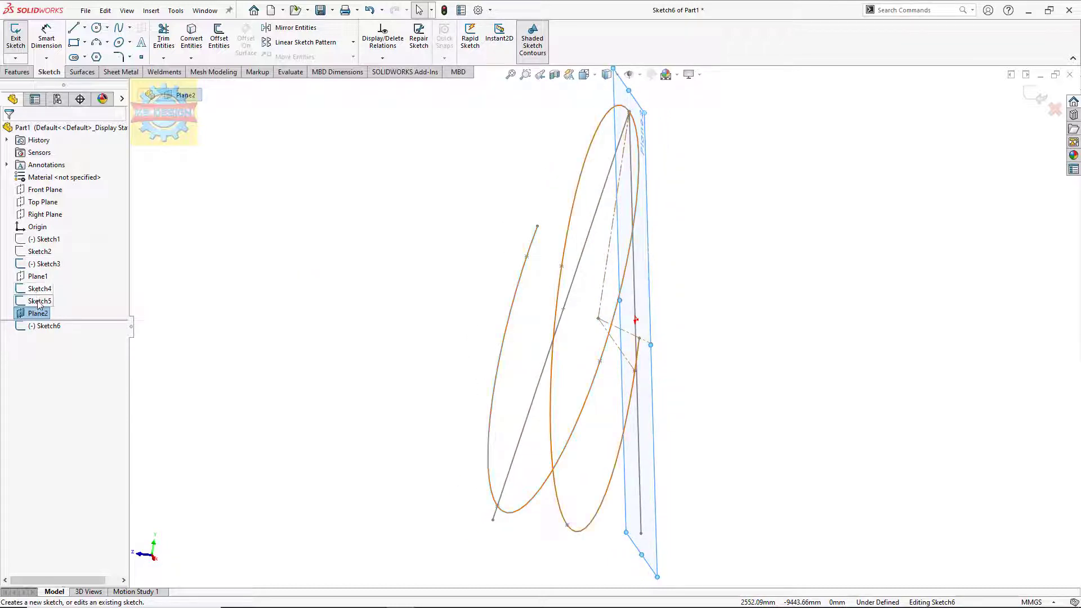
pyautogui.click(38, 302)
pyautogui.click(192, 35)
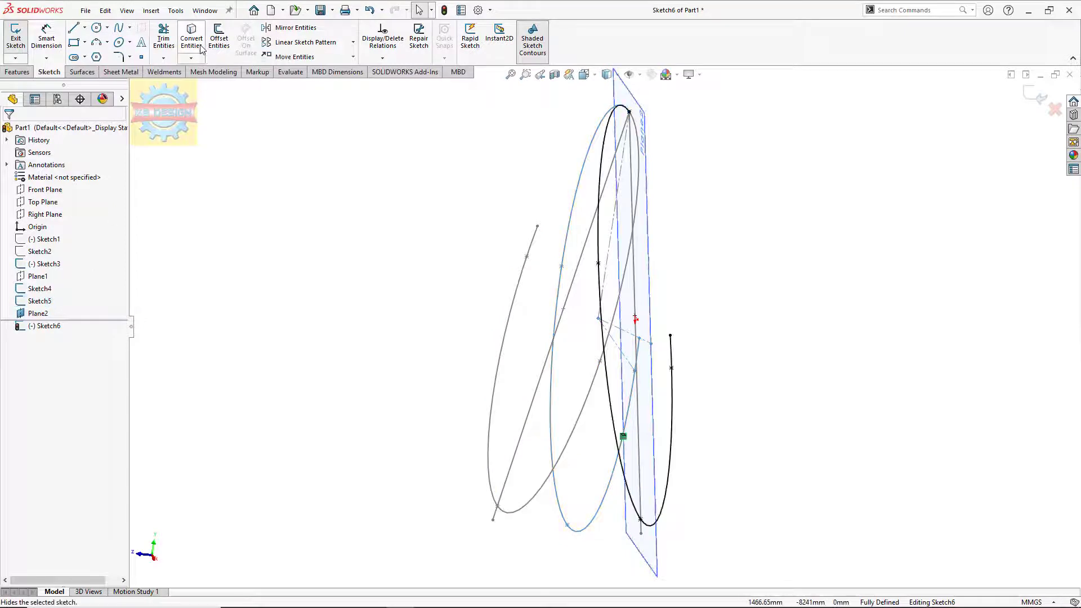
pyautogui.click(15, 37)
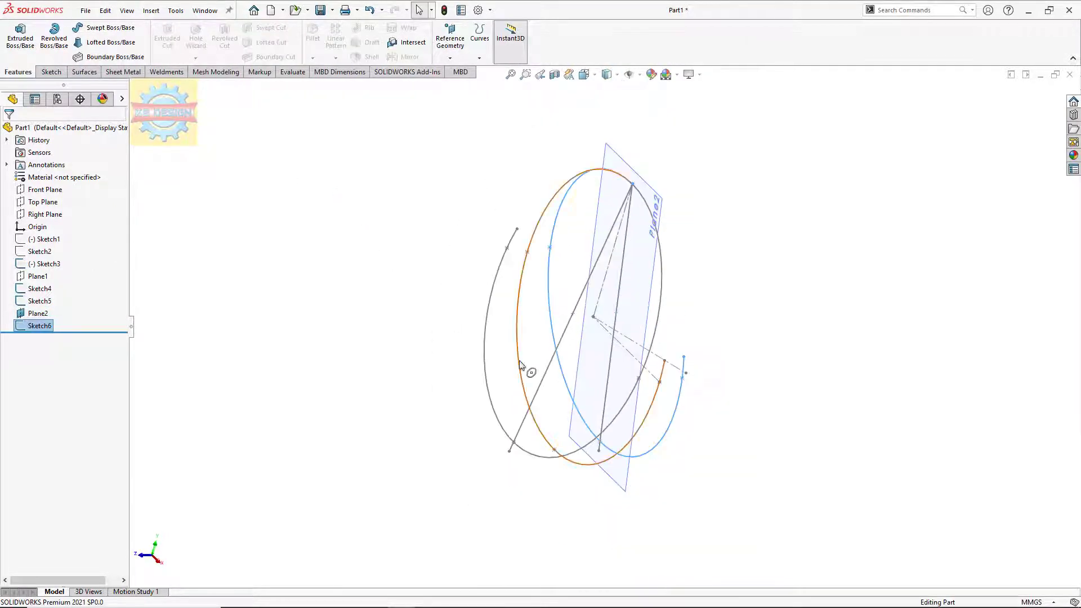
# Hide the slanted Sketch3 helper line and Plane2.
pyautogui.click(519, 364)
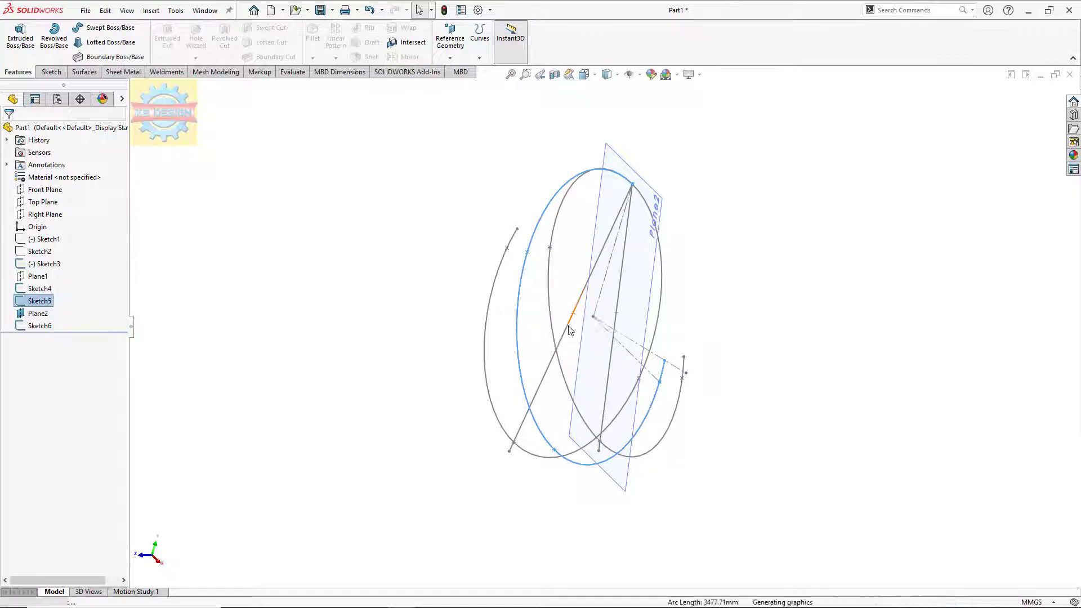
pyautogui.press('Escape')
pyautogui.moveTo(571, 320); pyautogui.dragTo(577, 317, button='middle')
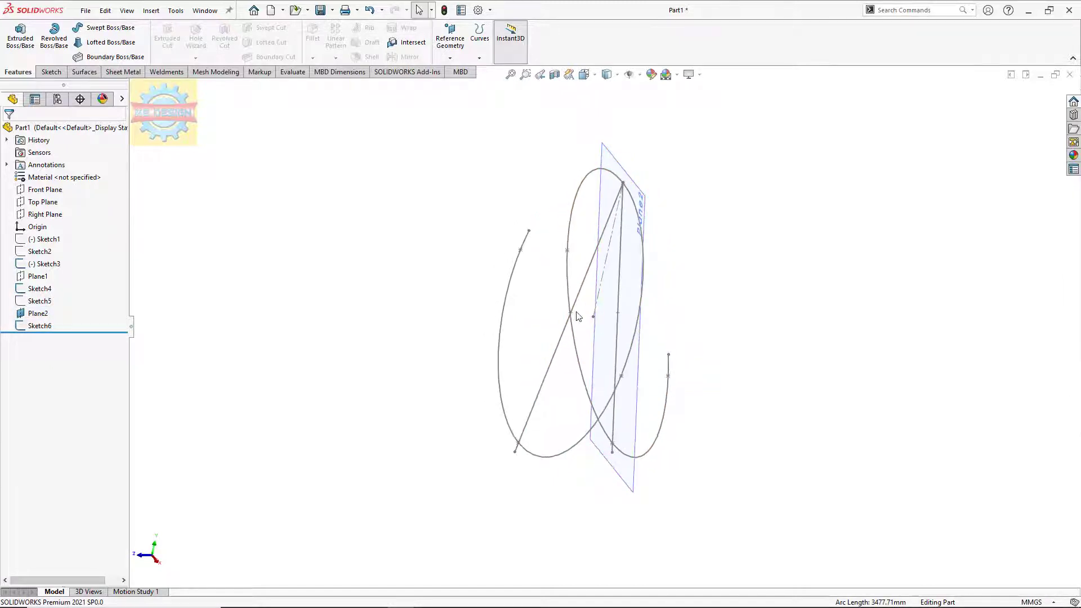
pyautogui.click(576, 310)
pyautogui.click(632, 273)
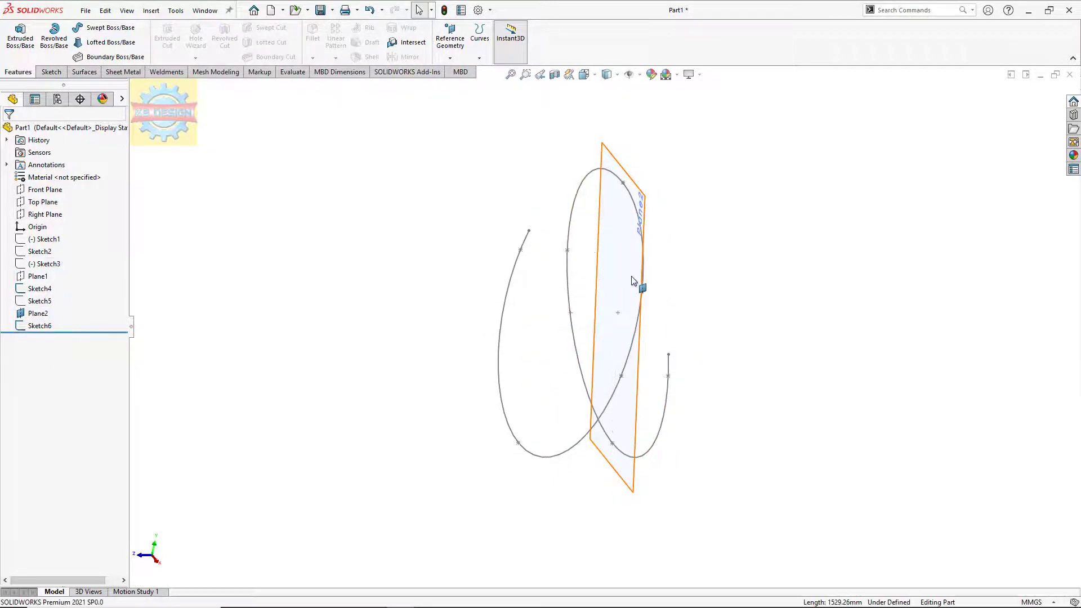
pyautogui.click(650, 196)
pyautogui.click(719, 162)
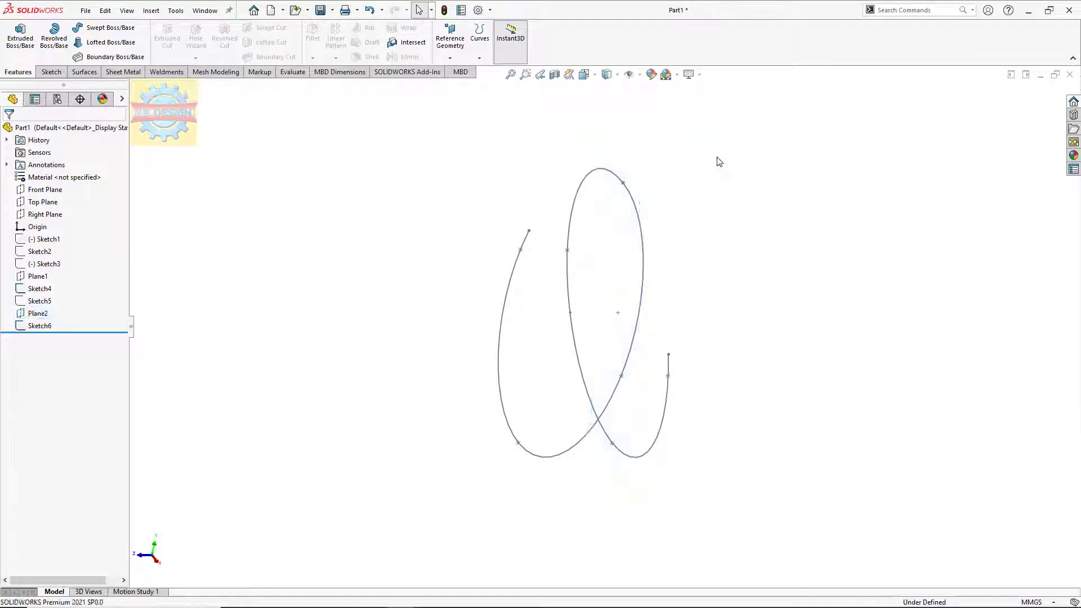
pyautogui.moveTo(371, 217); pyautogui.dragTo(354, 189, button='middle')
# Create Plane3 through the curve's top endpoint, parallel to the Right Plane, and start Sketch7 on it.
pyautogui.click(450, 59)
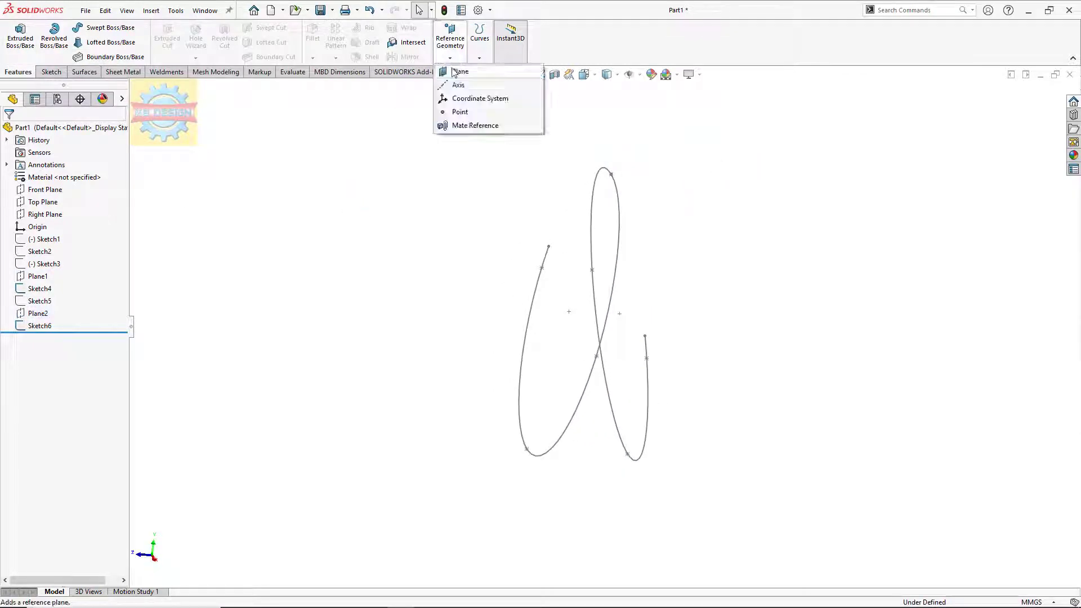
pyautogui.click(612, 175)
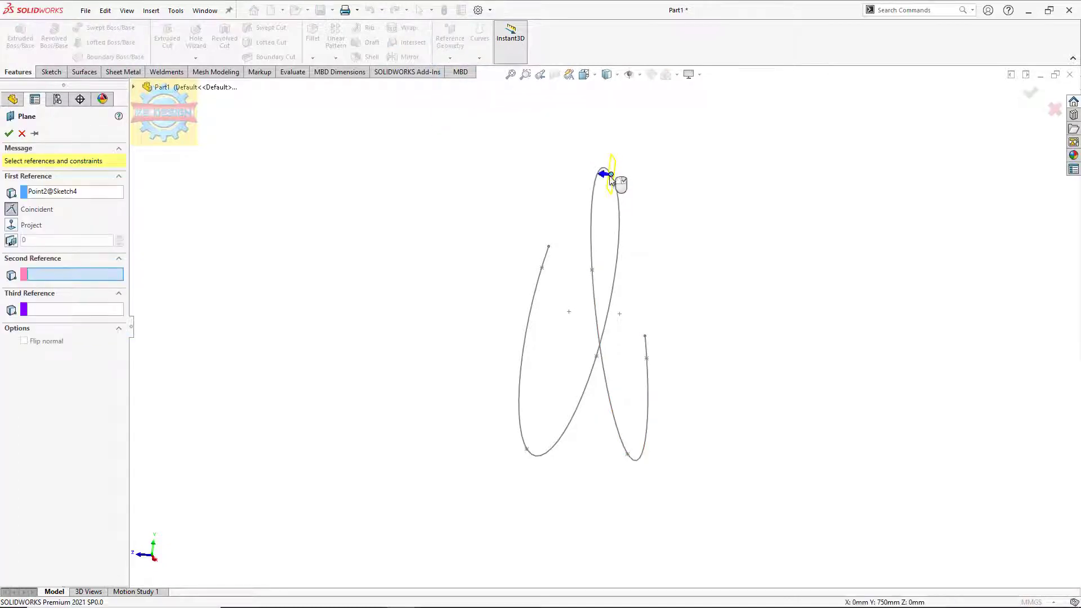
pyautogui.click(136, 88)
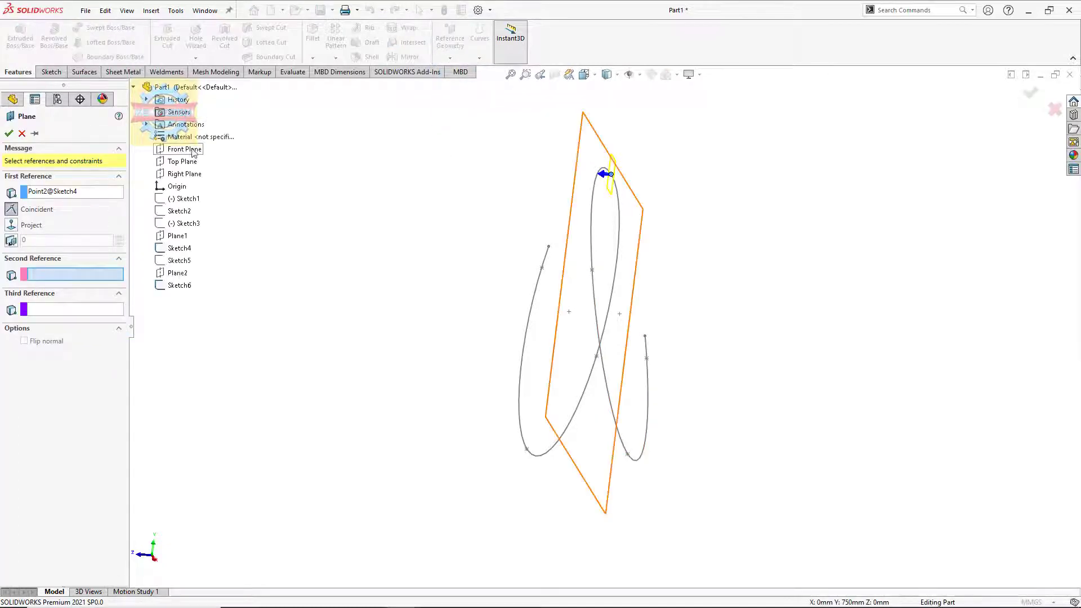
pyautogui.click(191, 174)
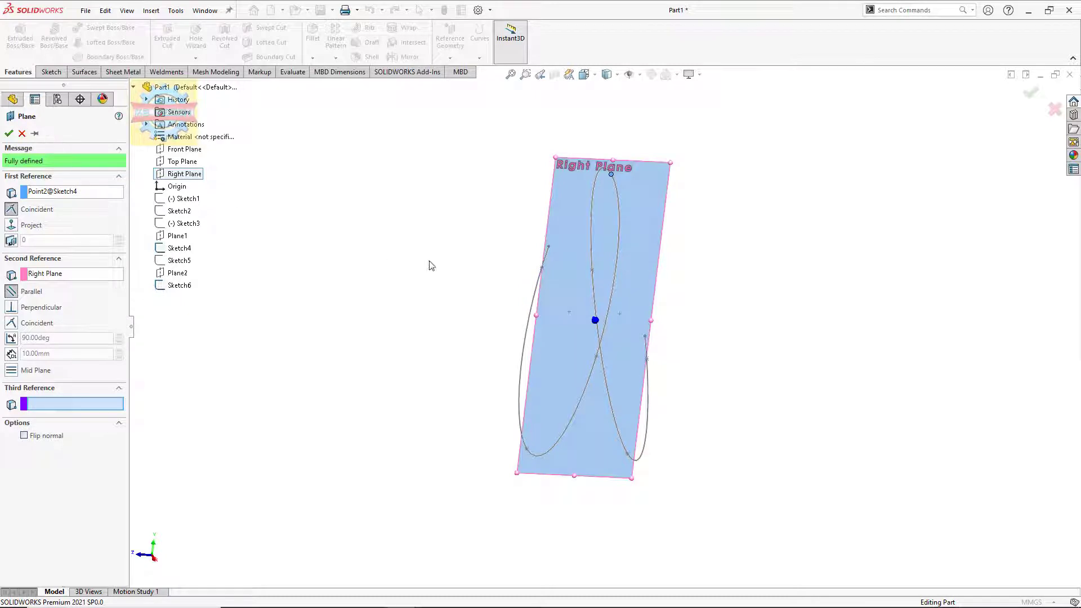
pyautogui.moveTo(431, 265); pyautogui.dragTo(568, 323, button='middle')
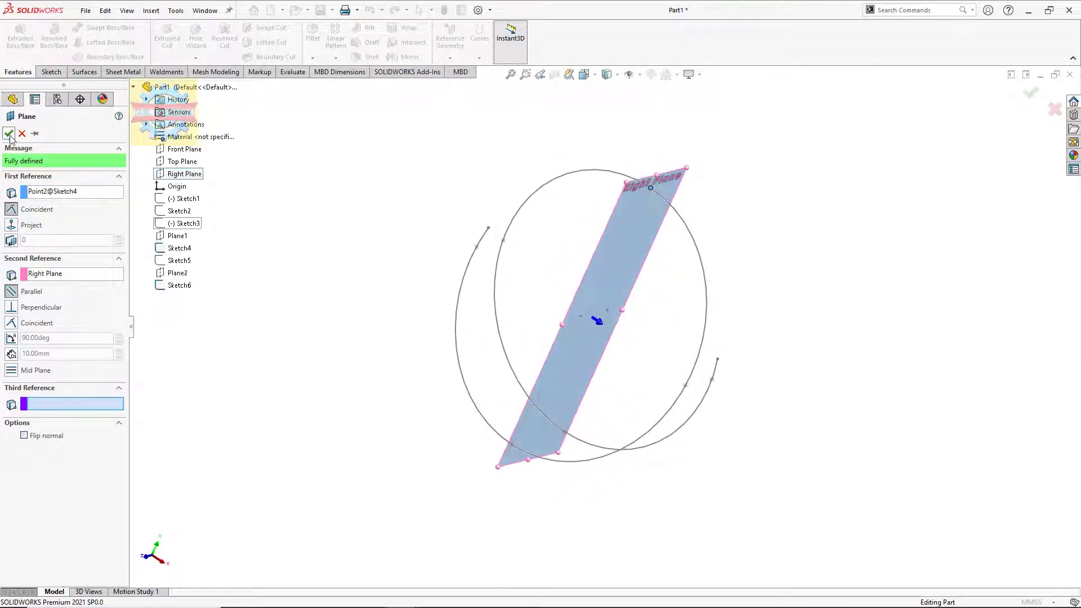
pyautogui.click(9, 133)
pyautogui.click(51, 72)
pyautogui.click(16, 33)
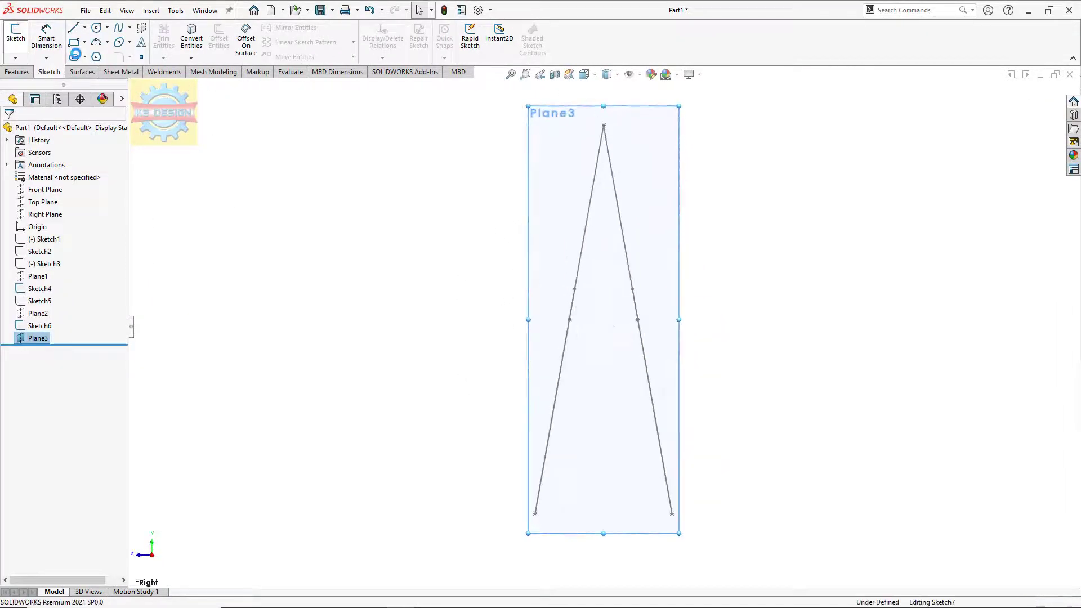
# Draw a centre rectangle centred on the curve's top point.
pyautogui.click(85, 42)
pyautogui.click(107, 77)
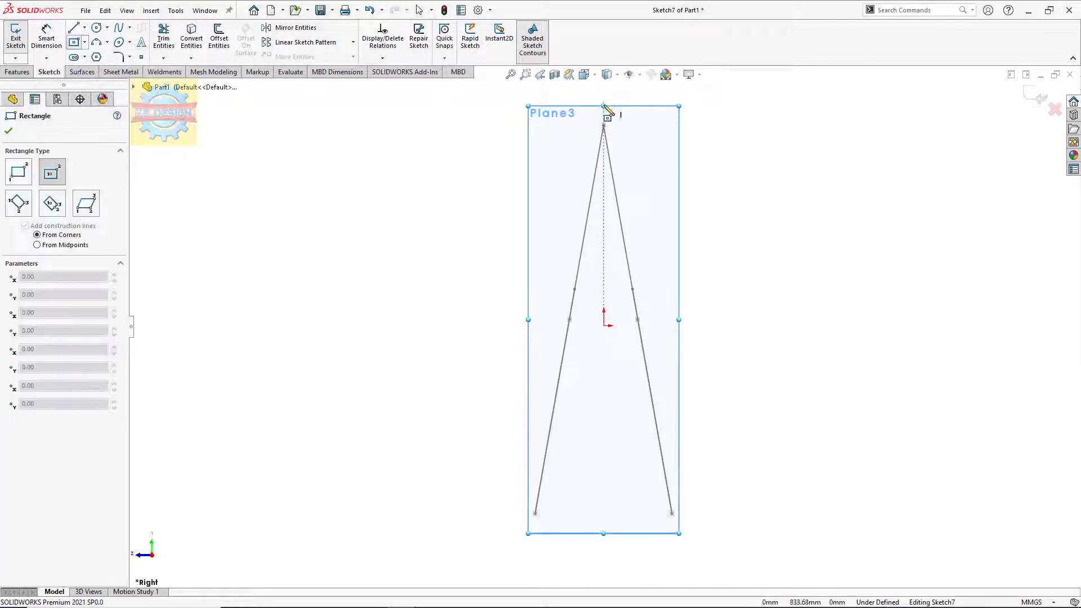
pyautogui.scroll(-3, 608, 127)
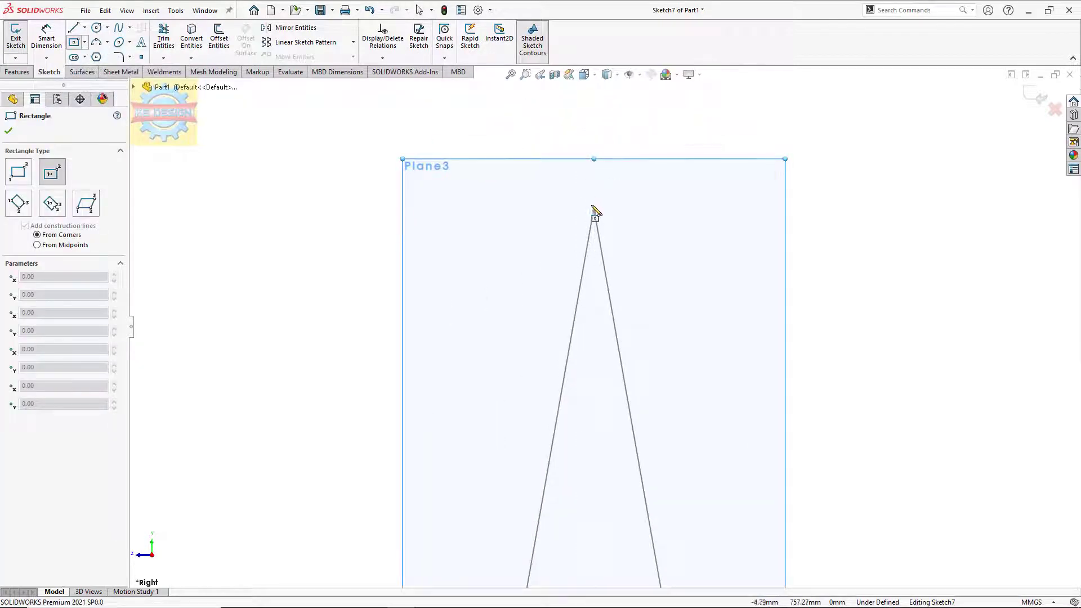
pyautogui.click(594, 208)
pyautogui.click(627, 177)
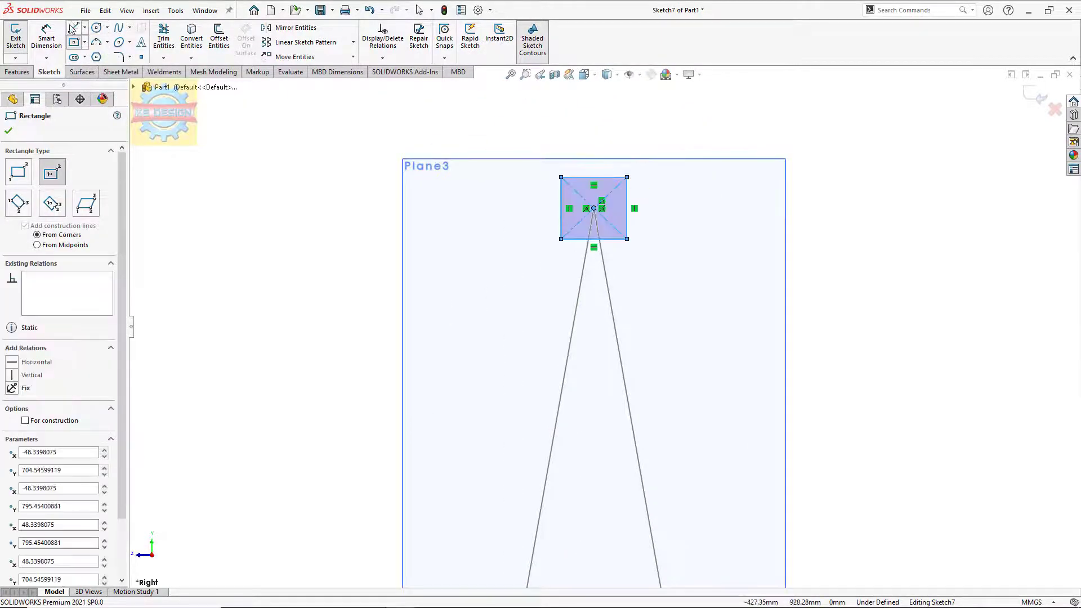
# Dimension the rectangle 50 mm high and 50 mm wide, then exit the sketch.
pyautogui.click(46, 35)
pyautogui.click(627, 202)
pyautogui.click(682, 229)
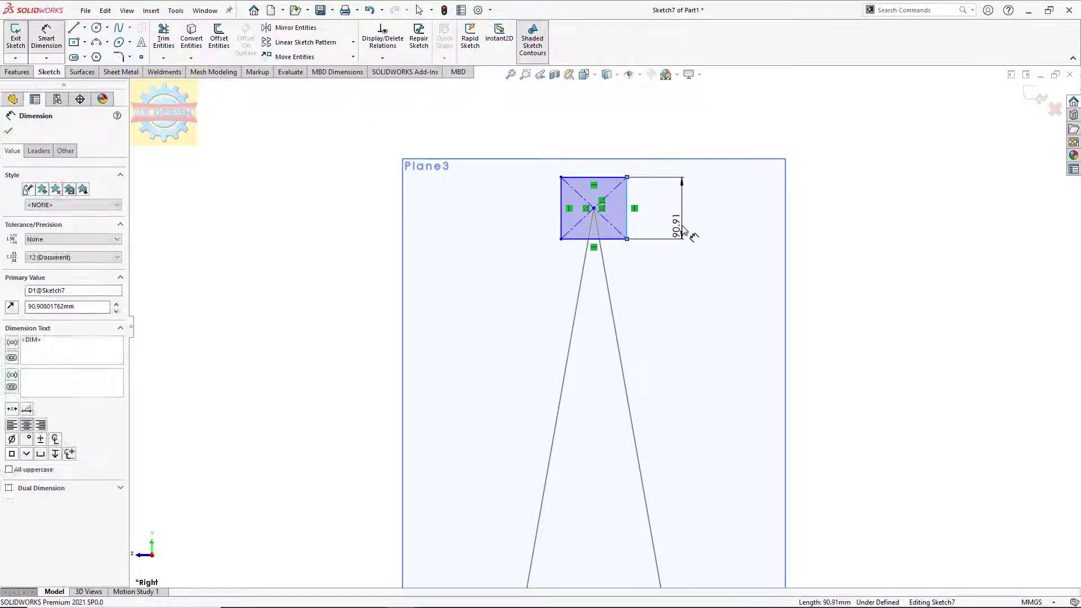
pyautogui.write('50')
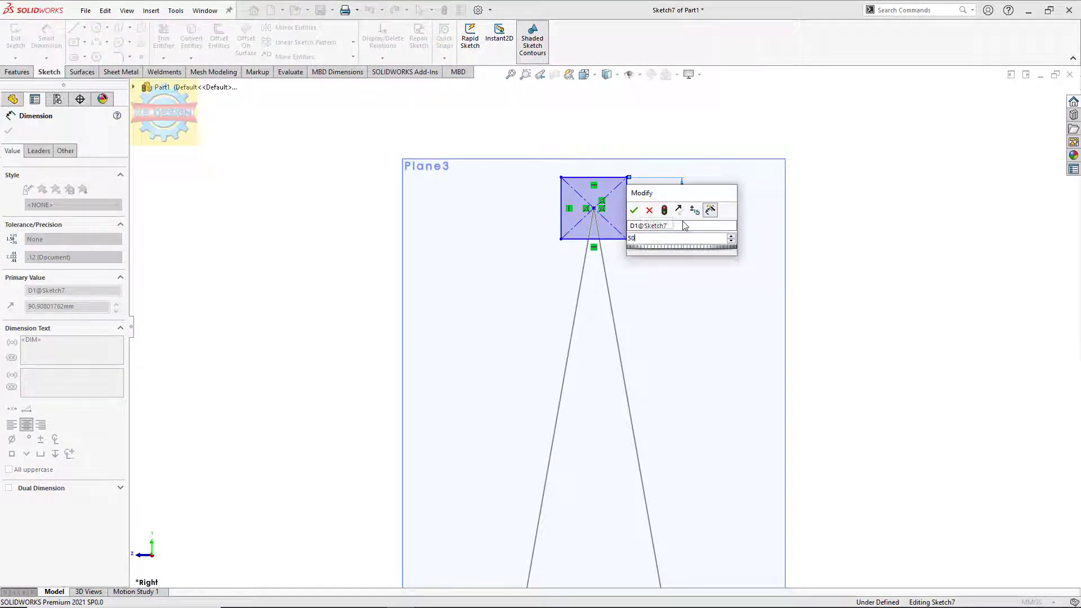
pyautogui.press('Return')
pyautogui.click(619, 225)
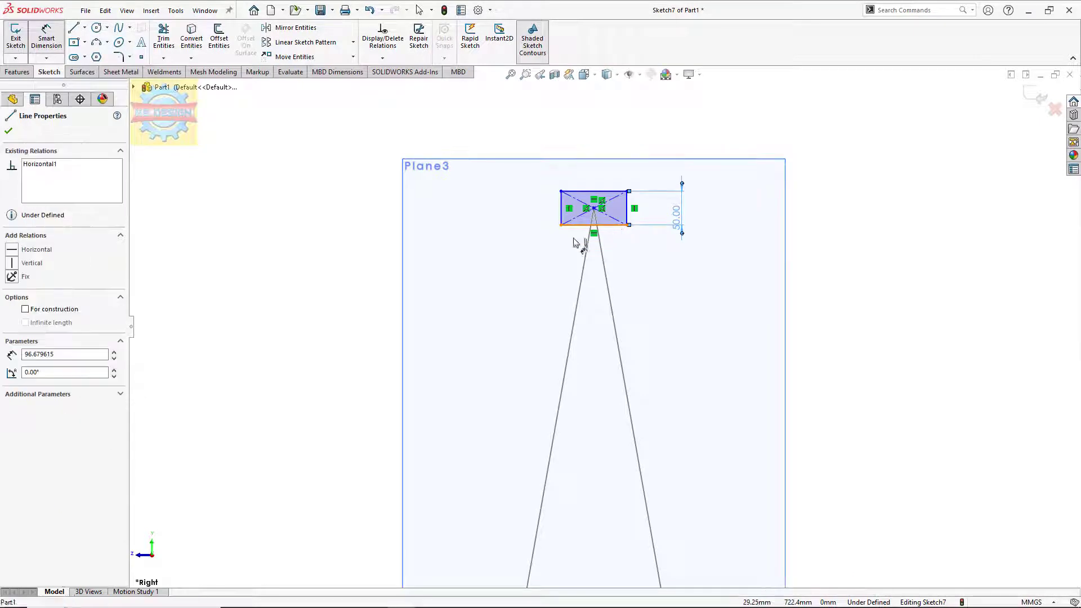
pyautogui.click(518, 258)
pyautogui.write('50')
pyautogui.press('Return')
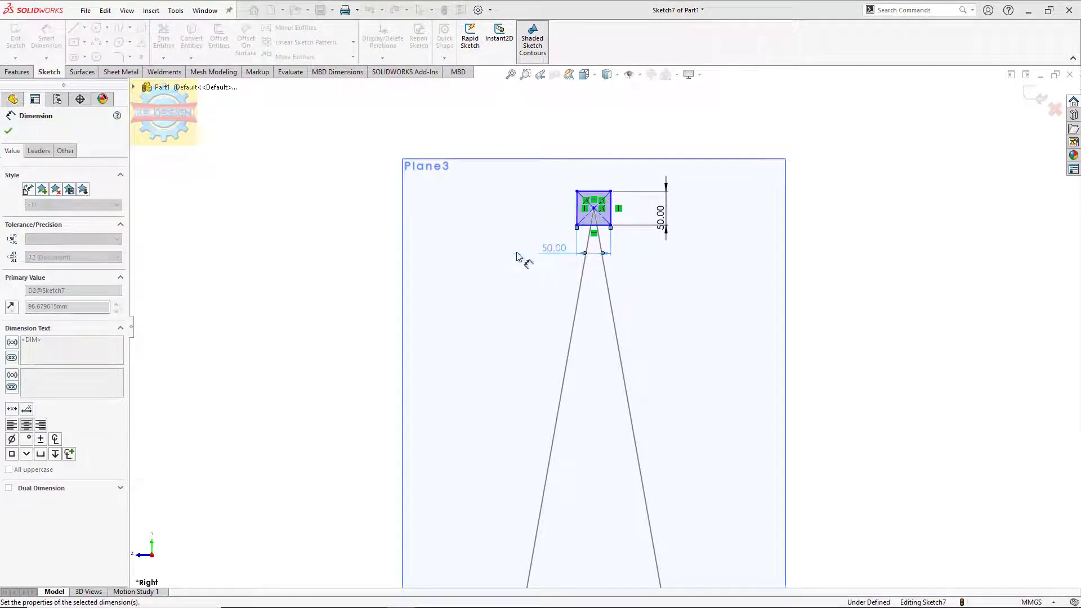
pyautogui.moveTo(524, 252); pyautogui.dragTo(579, 289, button='middle')
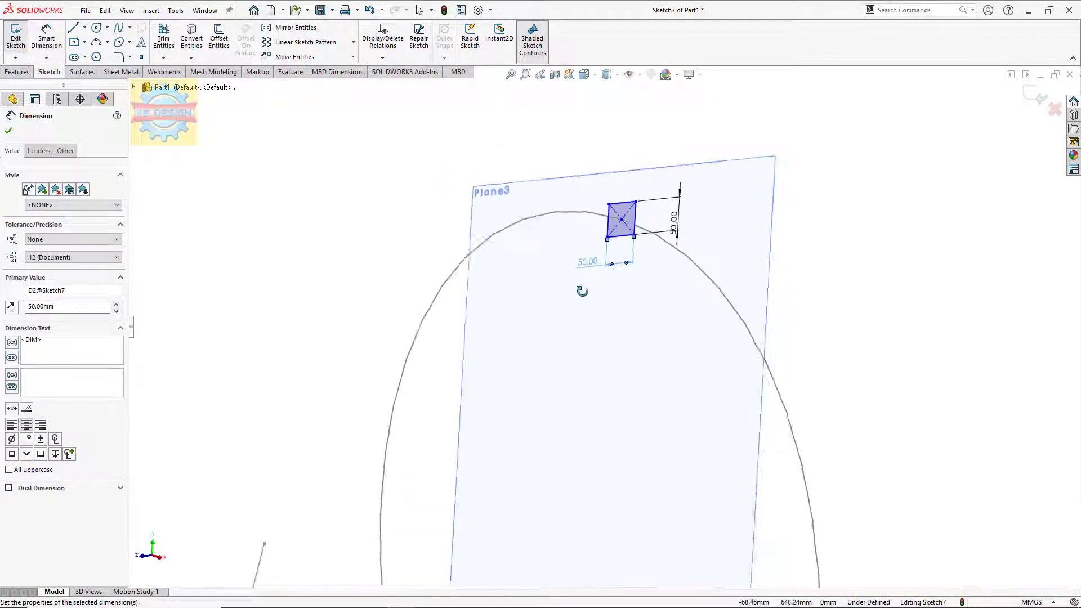
pyautogui.click(16, 38)
# Zoom to fit and hide Plane3.
pyautogui.press('f')
pyautogui.click(650, 298)
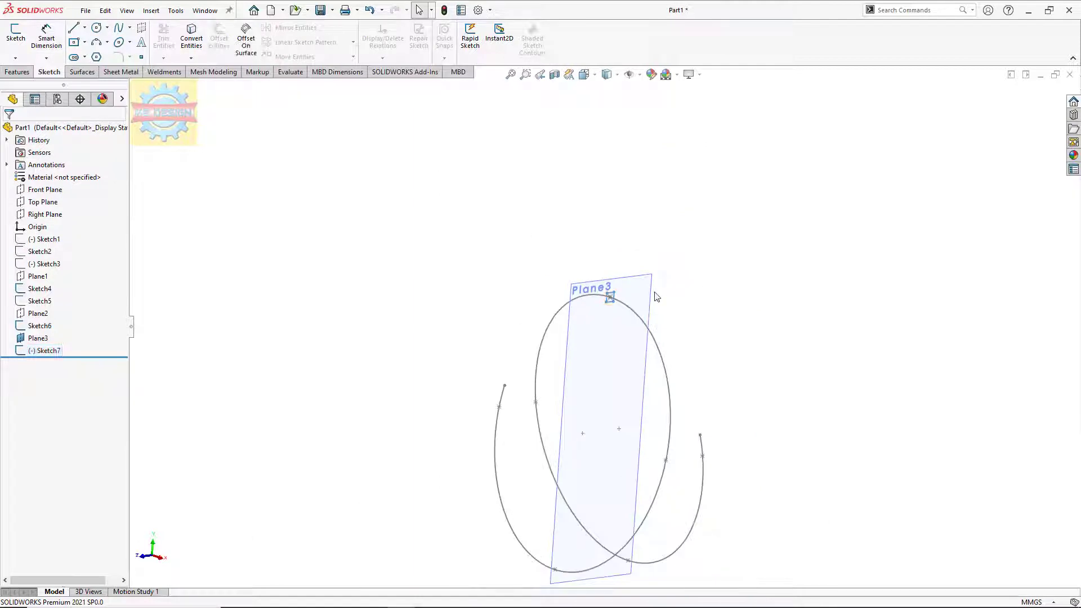
pyautogui.click(715, 265)
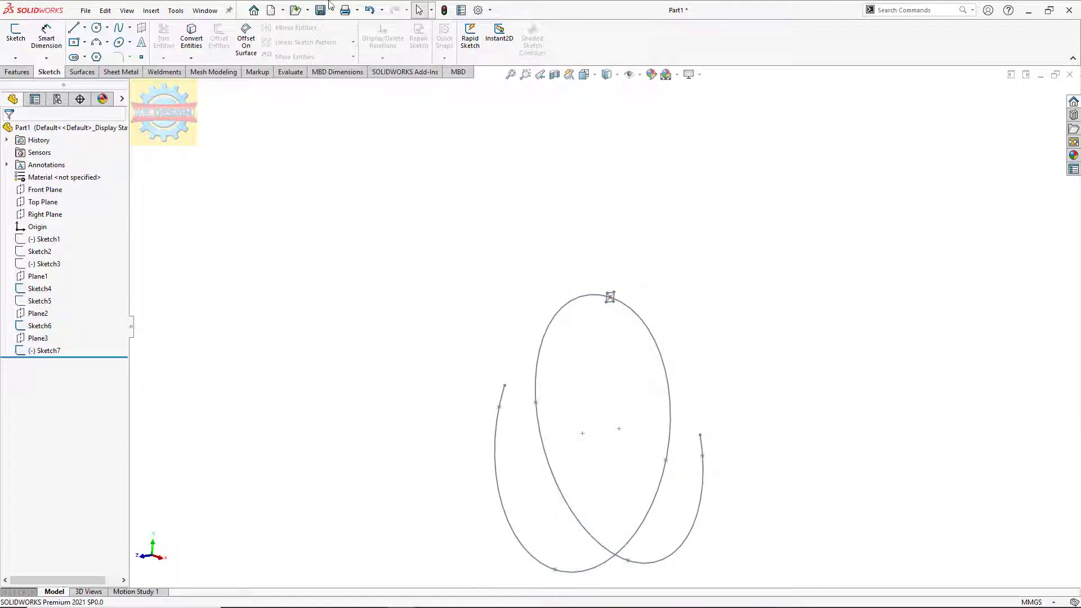
# Sweep the Sketch7 square along the grouped outer curve and inner ellipse as Sweep1.
pyautogui.click(28, 72)
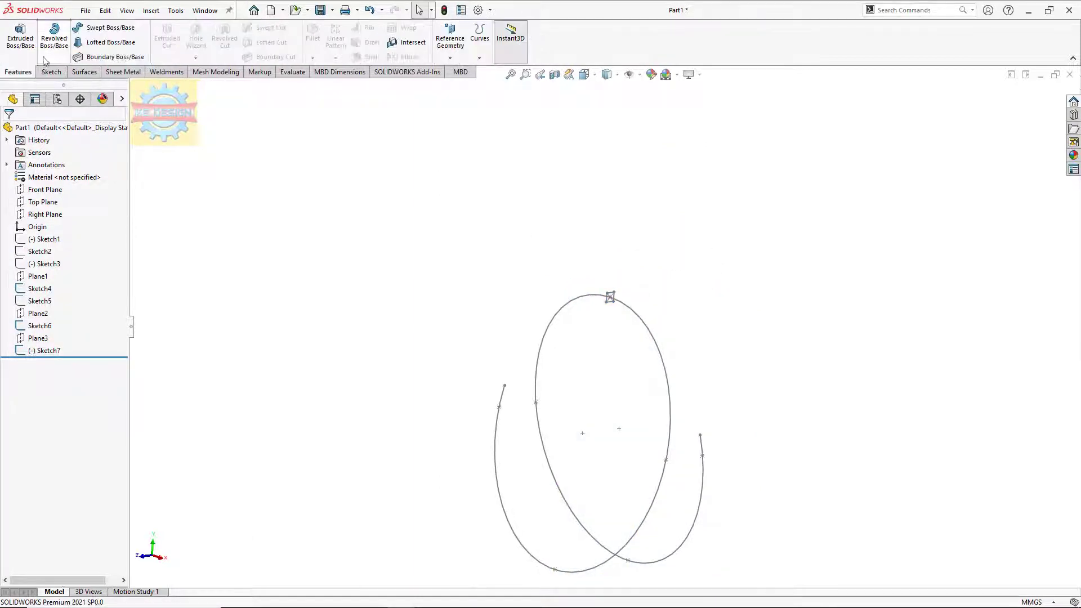
pyautogui.click(90, 33)
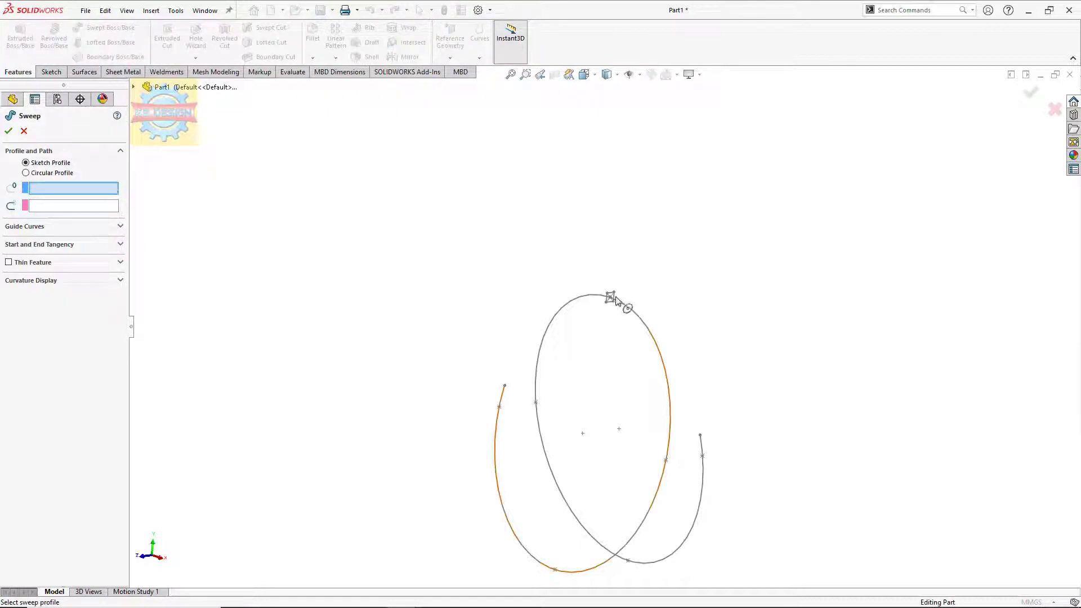
pyautogui.click(612, 298)
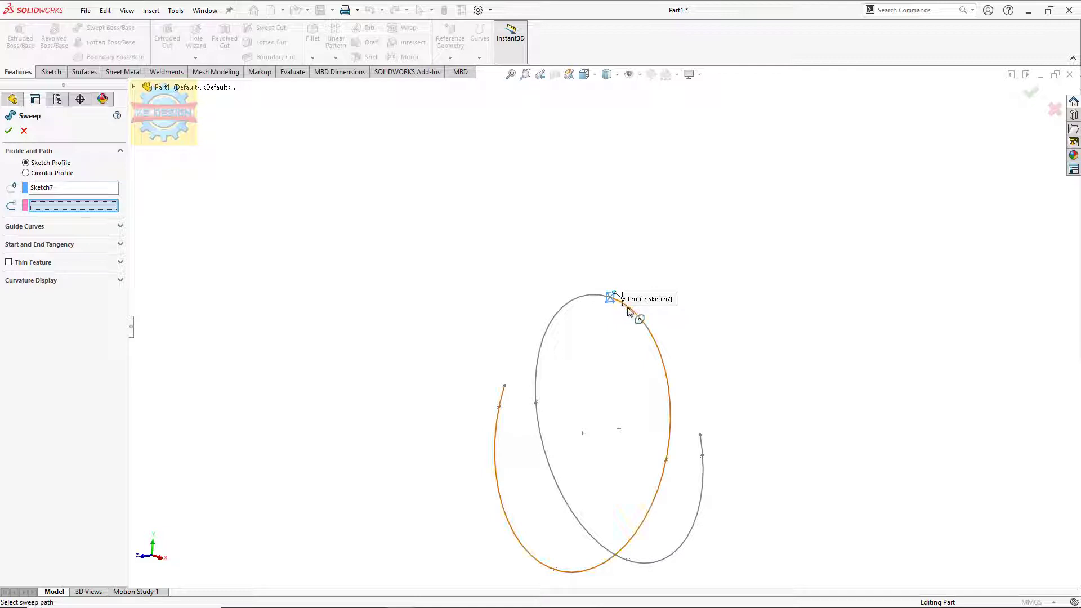
pyautogui.rightClick(69, 204)
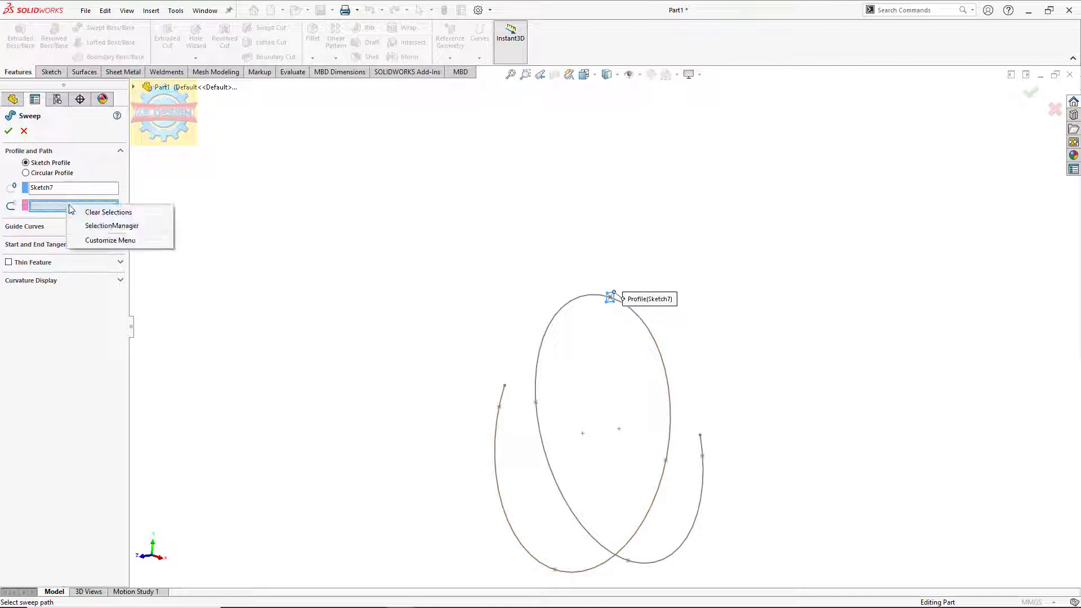
pyautogui.click(91, 226)
pyautogui.click(635, 315)
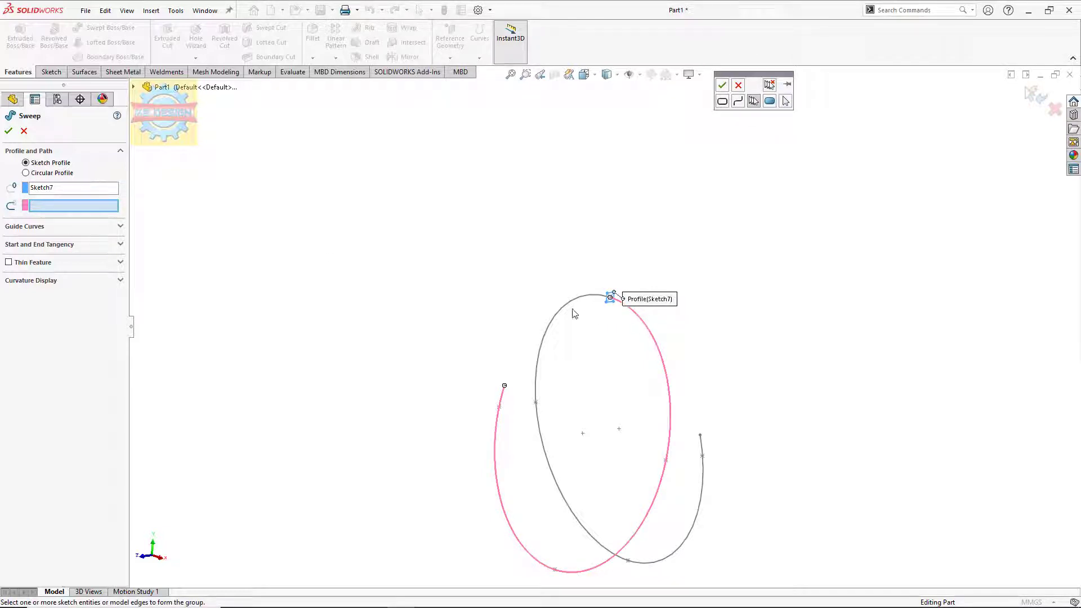
pyautogui.click(580, 298)
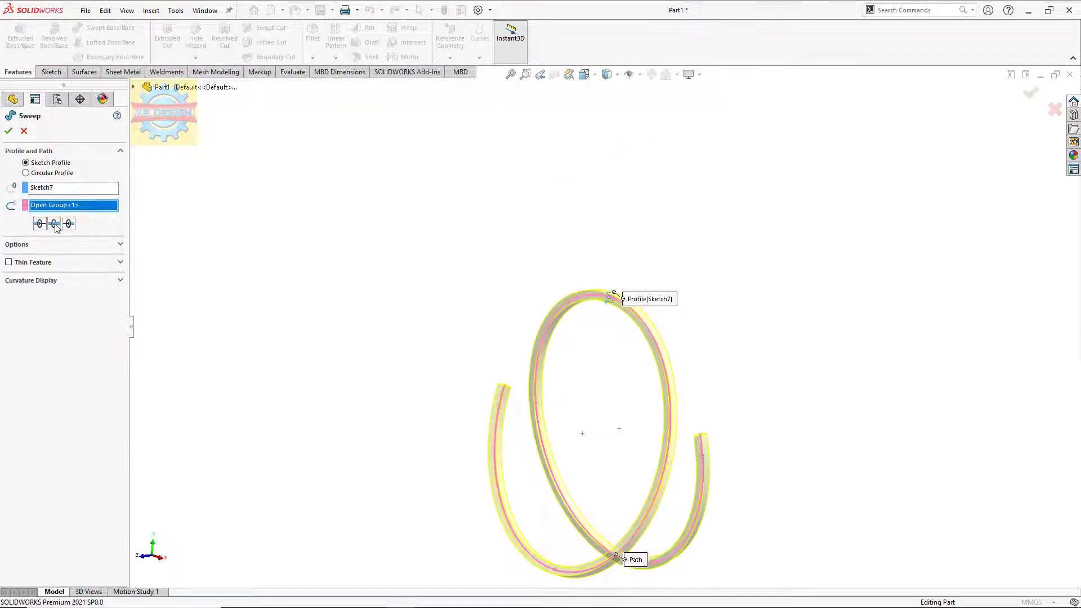
pyautogui.press('Return')
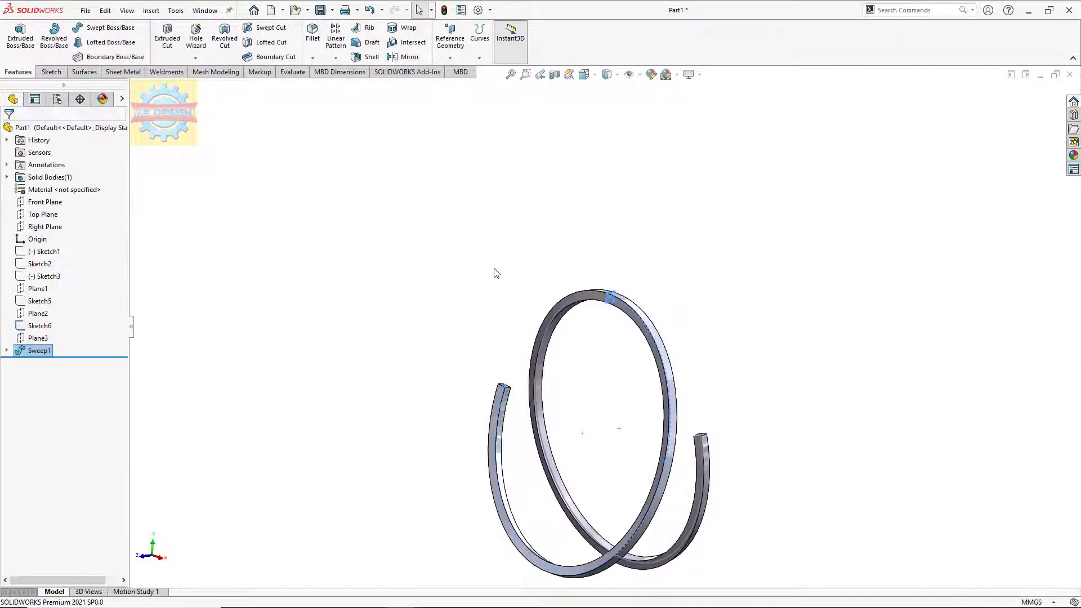
# Change both 50.00 profile dimensions of Sweep1 to 25 mm.
pyautogui.click(39, 350)
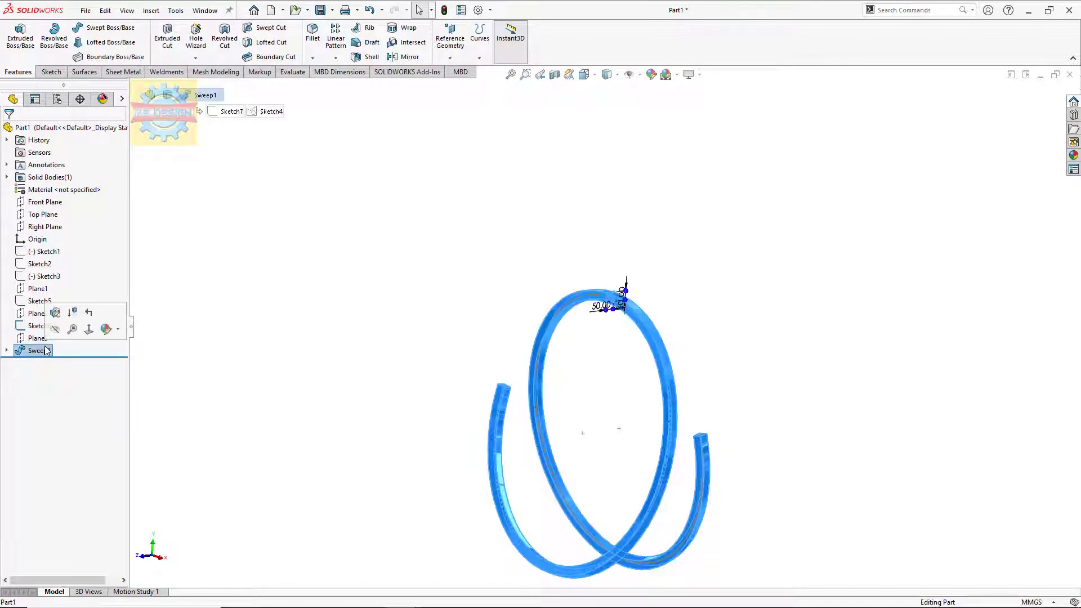
pyautogui.doubleClick(595, 310)
pyautogui.press('Return')
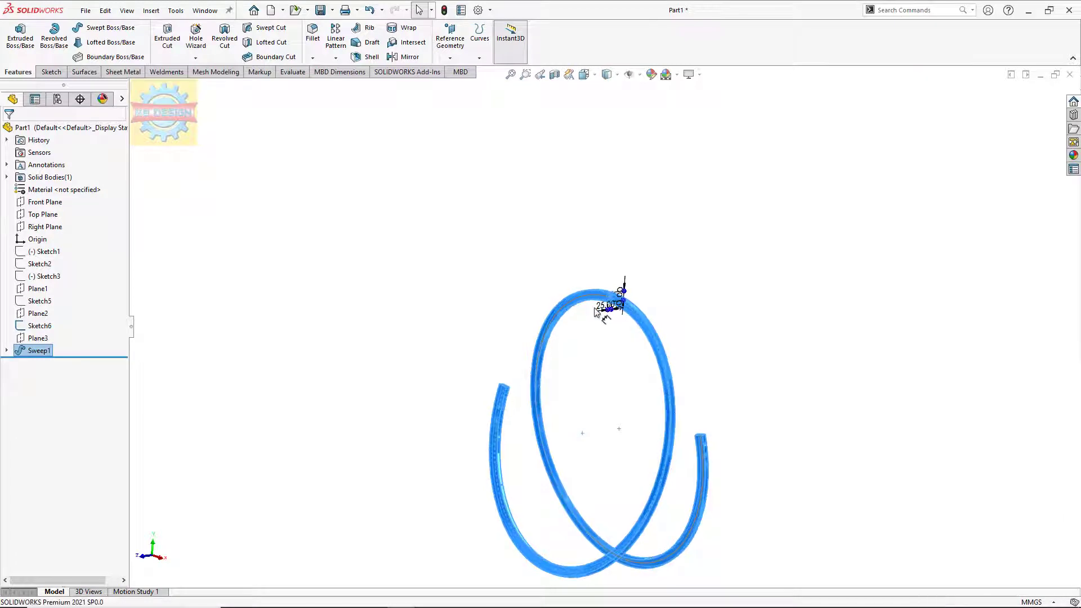
pyautogui.scroll(-2, 624, 297)
pyautogui.scroll(-3, 619, 299)
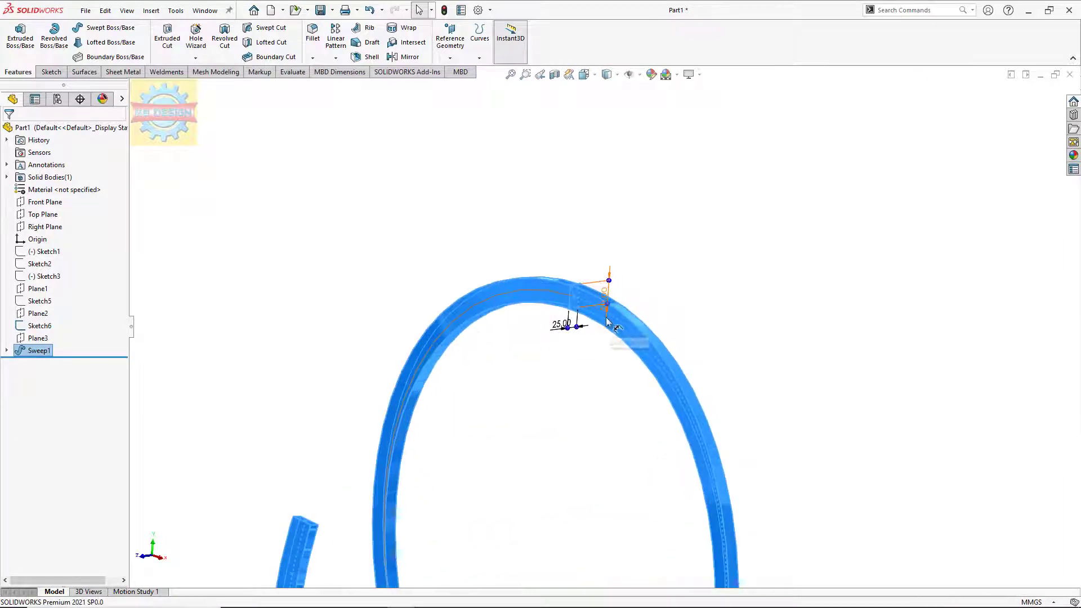
pyautogui.doubleClick(605, 298)
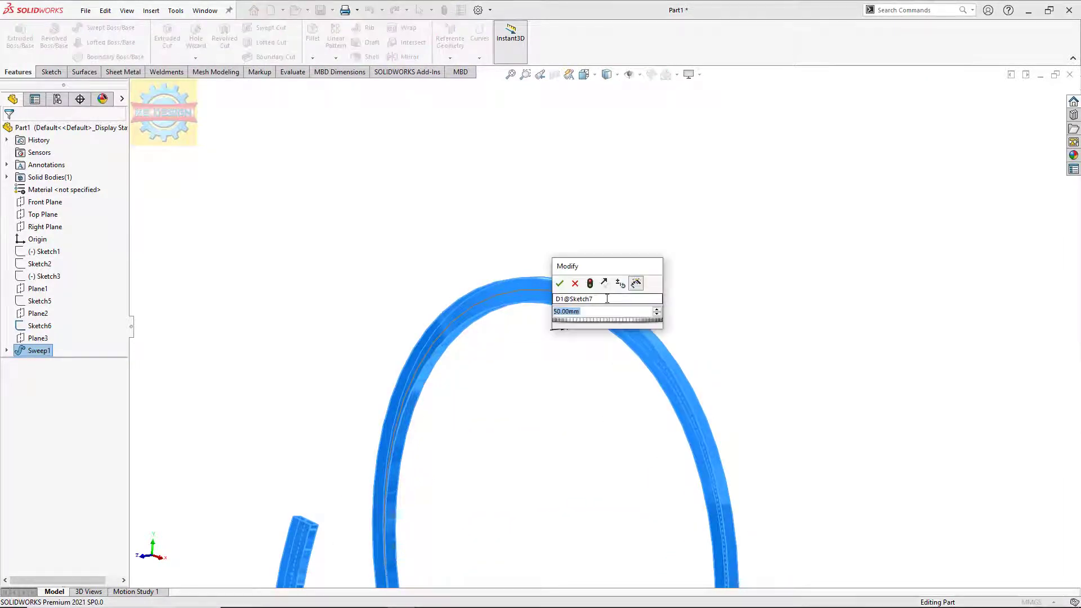
pyautogui.write('25')
pyautogui.press('Return')
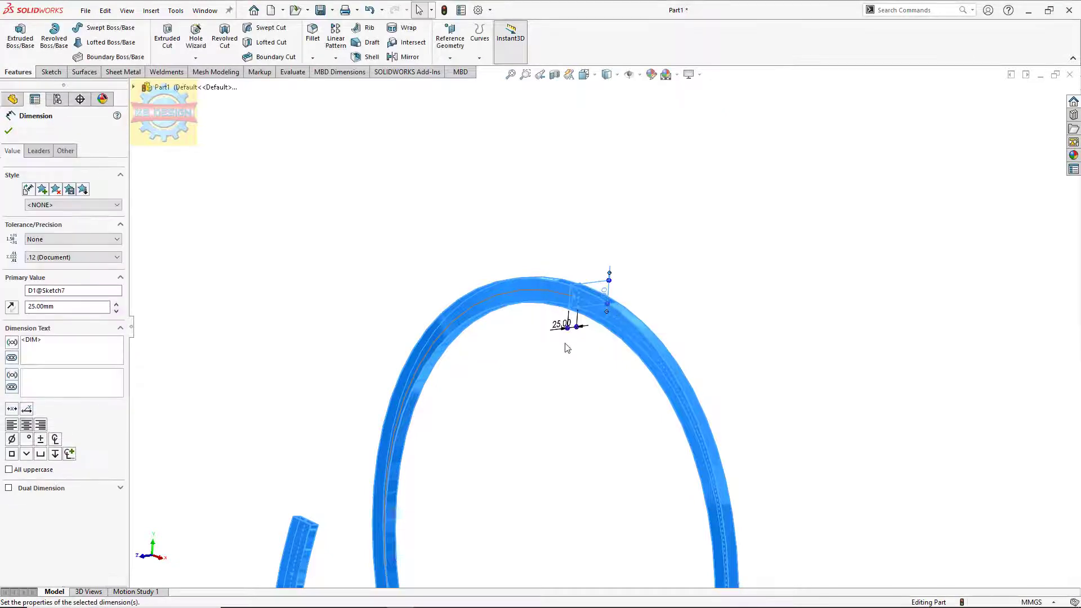
pyautogui.click(571, 347)
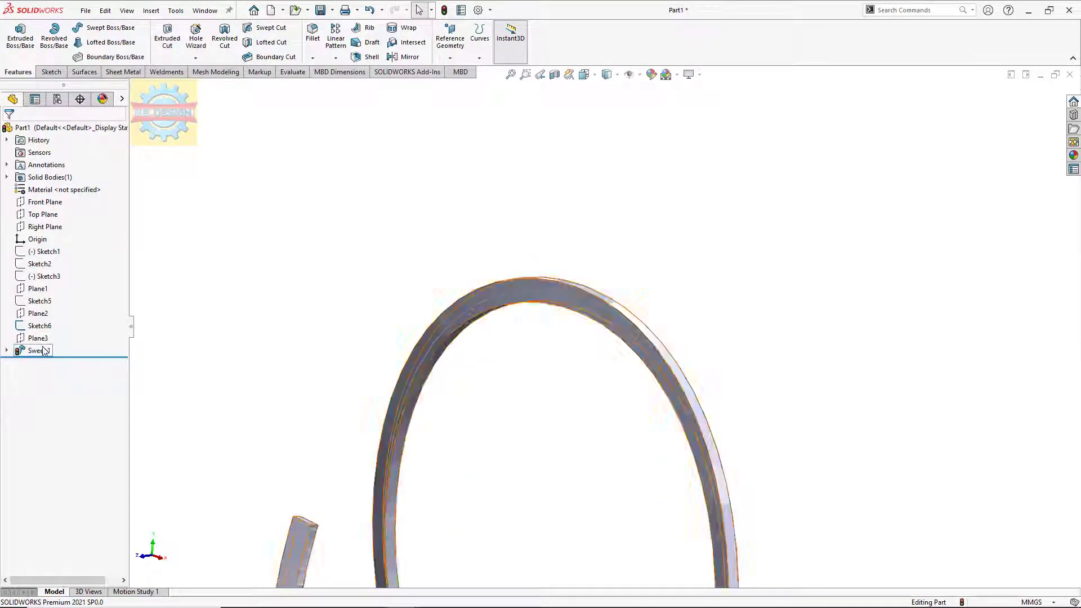
pyautogui.click(597, 307)
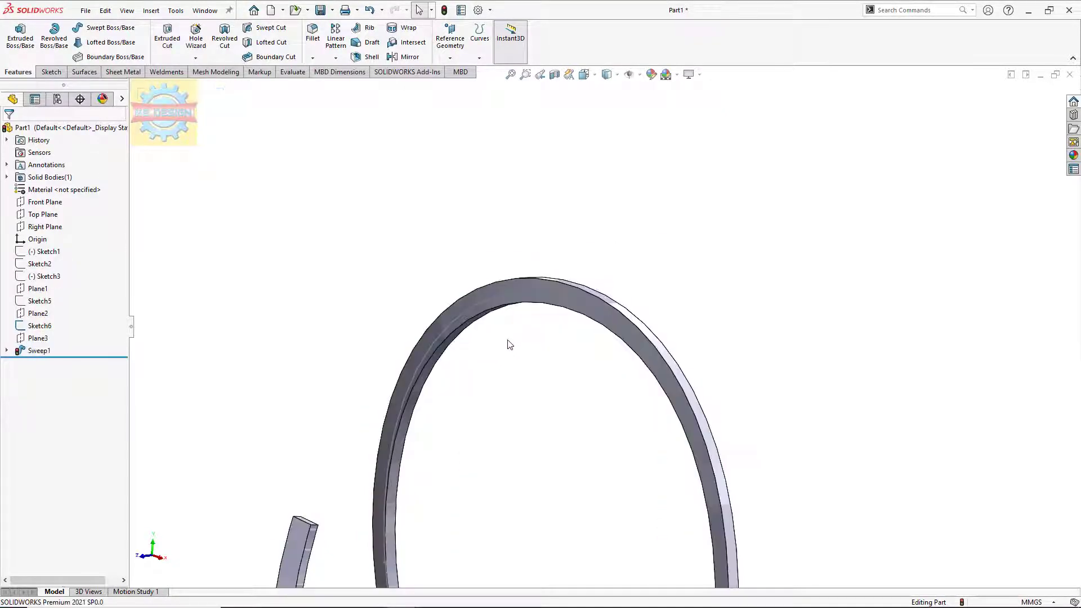
pyautogui.moveTo(528, 340); pyautogui.dragTo(446, 333, button='middle')
# Open Sketch7 under Sweep1 to check the 25 mm profile, then exit and rebuild.
pyautogui.click(41, 351)
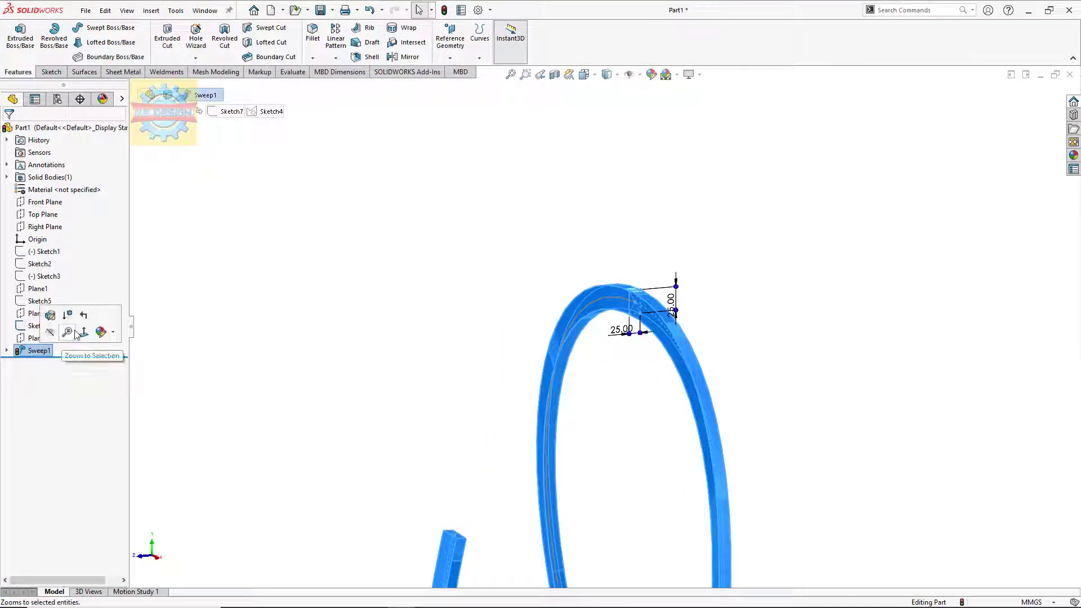
pyautogui.press('Right')
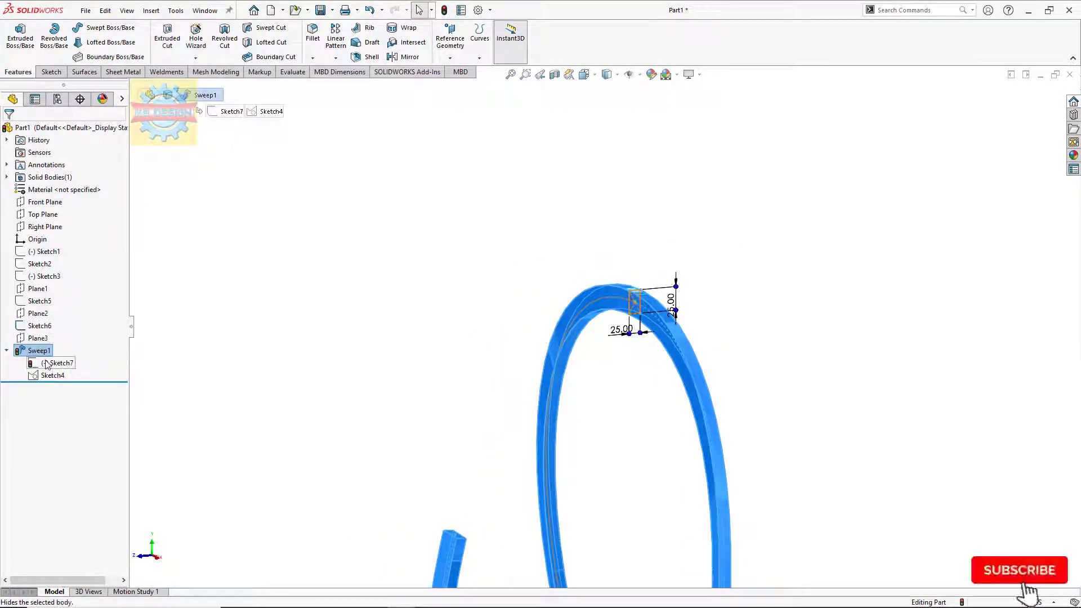
pyautogui.click(46, 365)
pyautogui.click(66, 325)
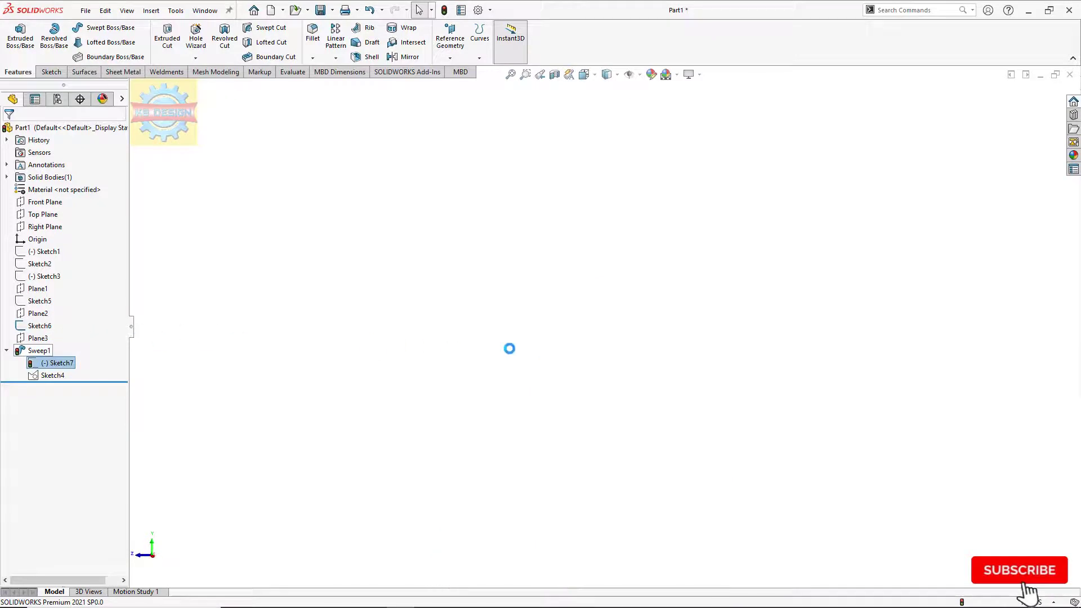
pyautogui.scroll(-3, 562, 127)
pyautogui.scroll(-3, 608, 180)
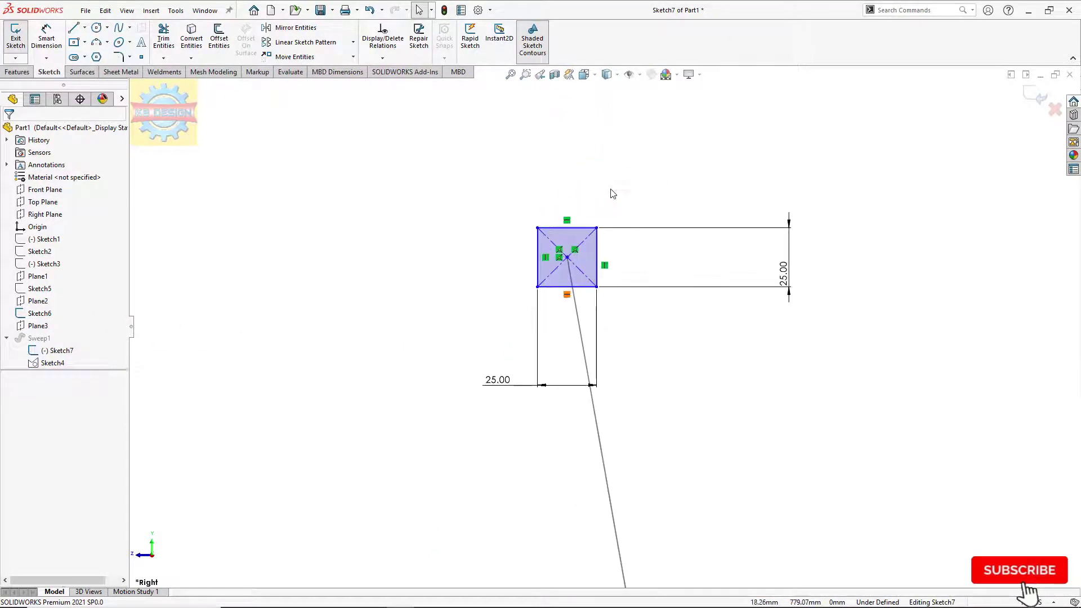
pyautogui.click(16, 34)
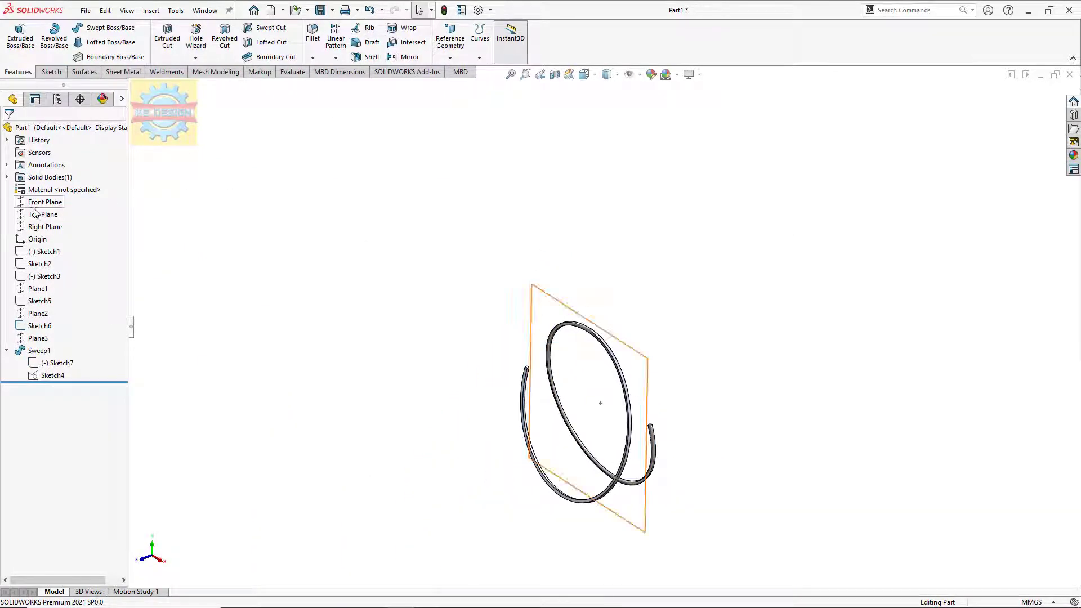
# Start a sketch on the Right Plane with hidden lines shown.
pyautogui.click(38, 229)
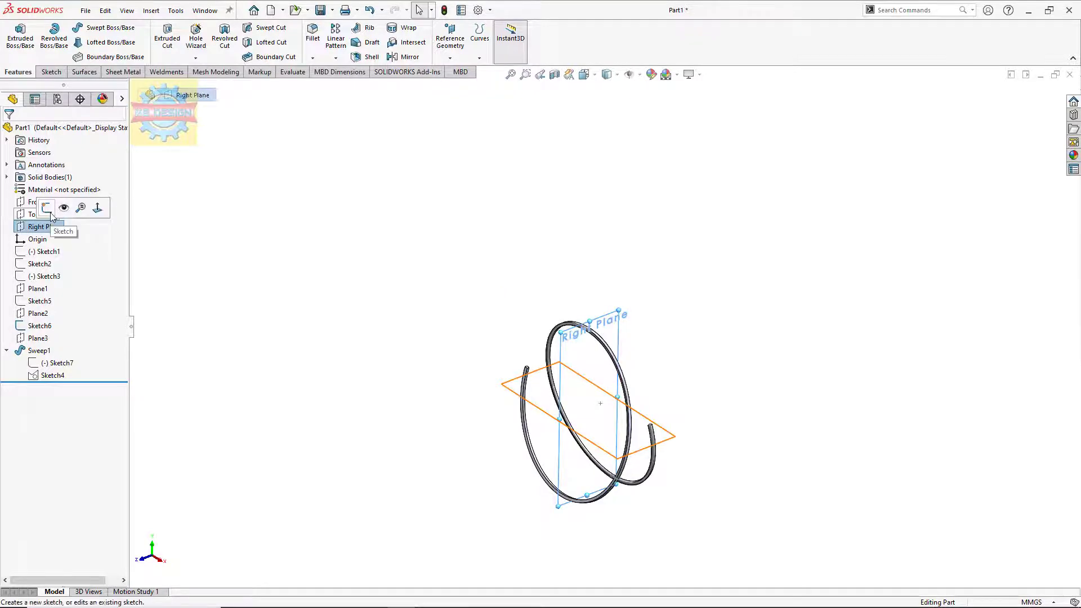
pyautogui.click(66, 221)
pyautogui.scroll(-3, 624, 560)
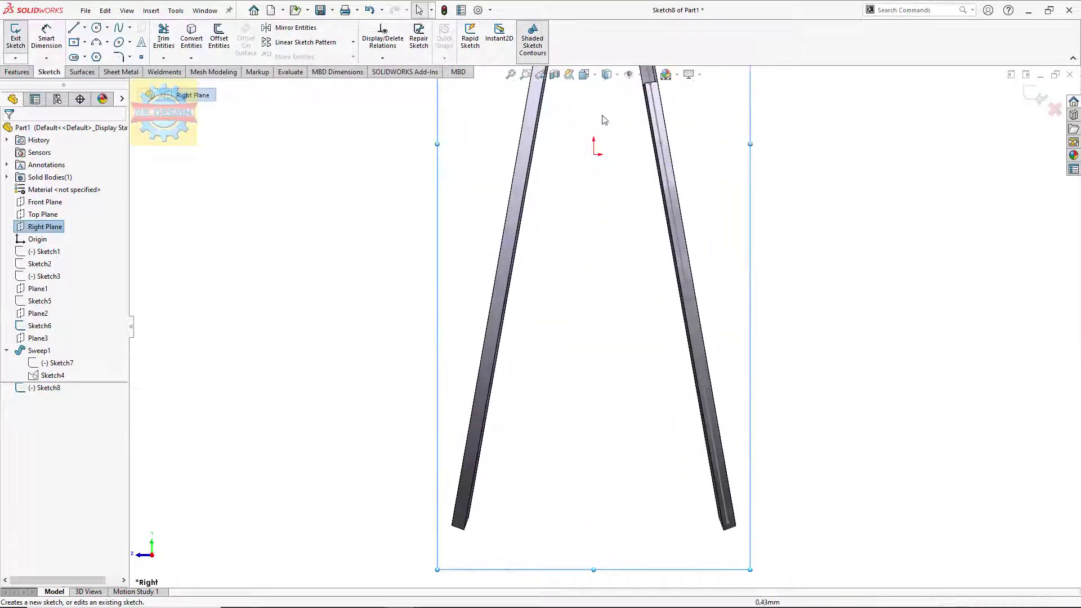
pyautogui.click(607, 75)
pyautogui.click(608, 139)
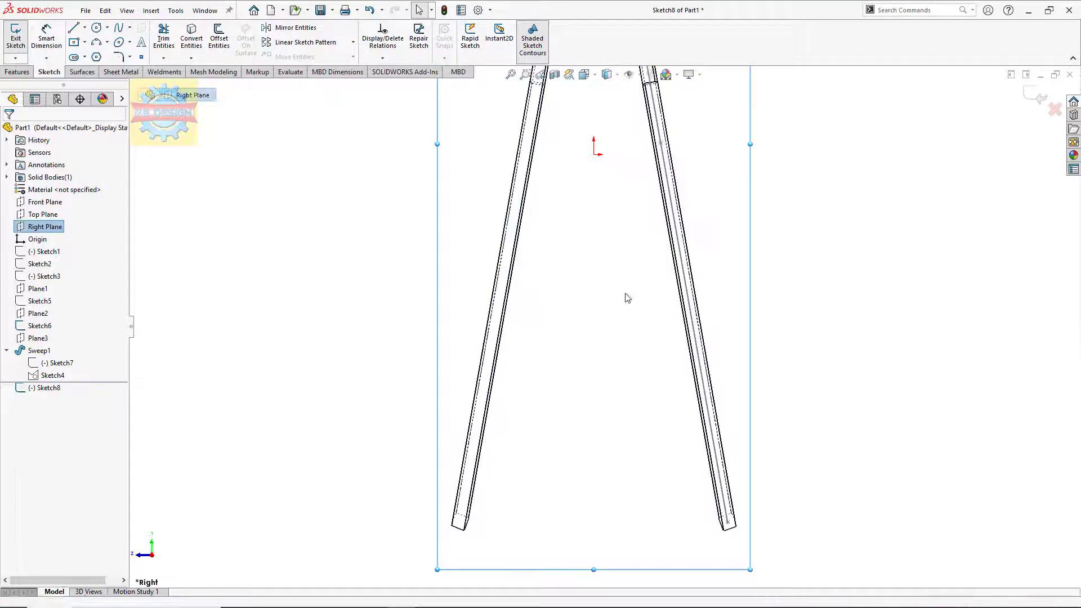
pyautogui.scroll(3, 599, 352)
pyautogui.scroll(-2, 663, 441)
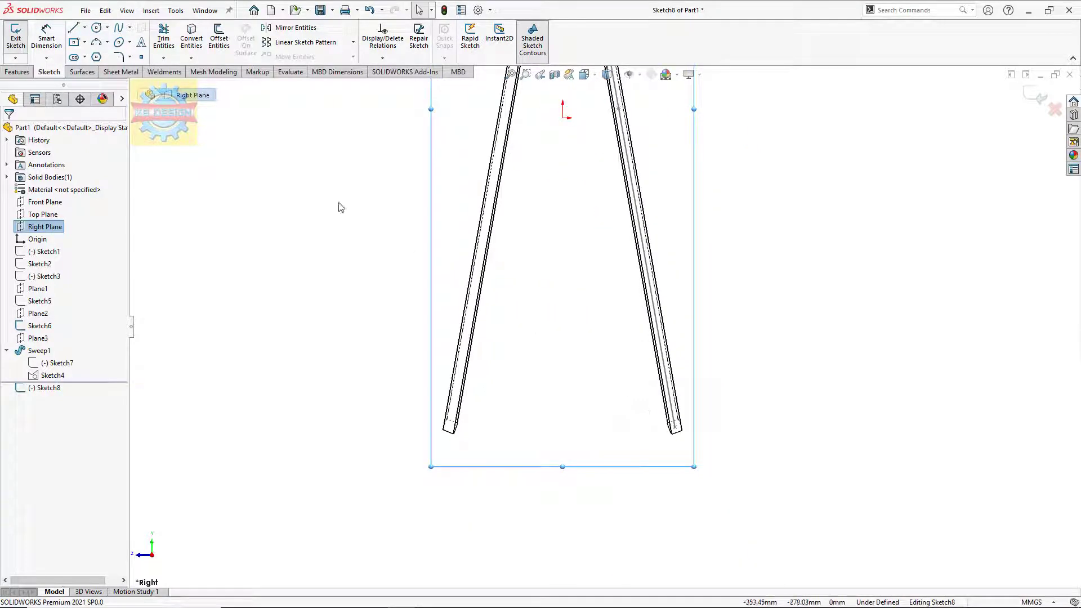
# Try a tangent arc from the left leg's bottom end and dismiss the endpoint error.
pyautogui.click(97, 43)
pyautogui.click(107, 43)
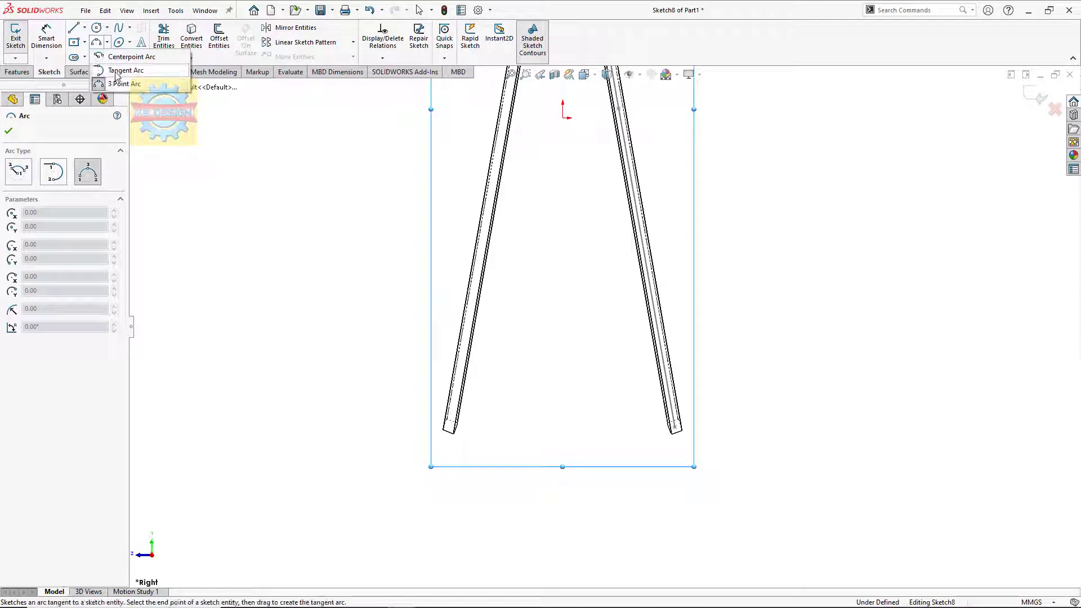
pyautogui.click(128, 57)
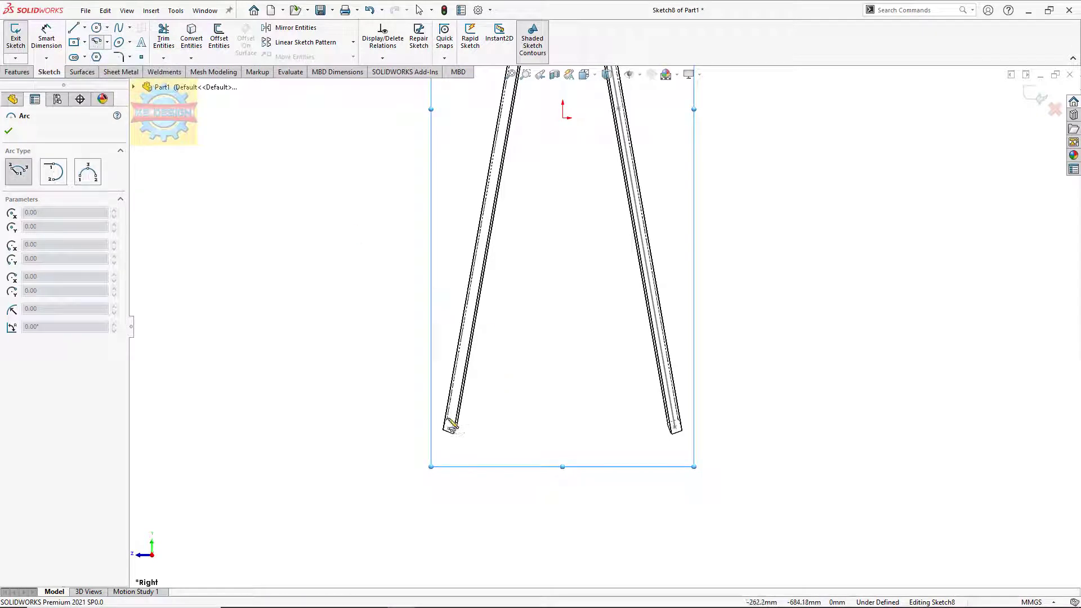
pyautogui.click(107, 43)
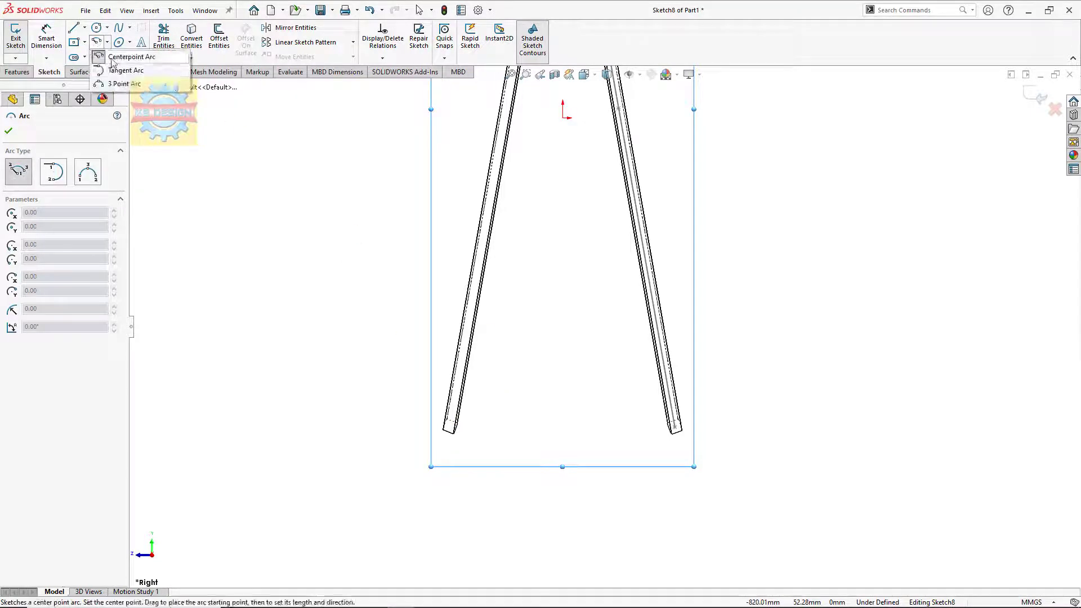
pyautogui.click(129, 70)
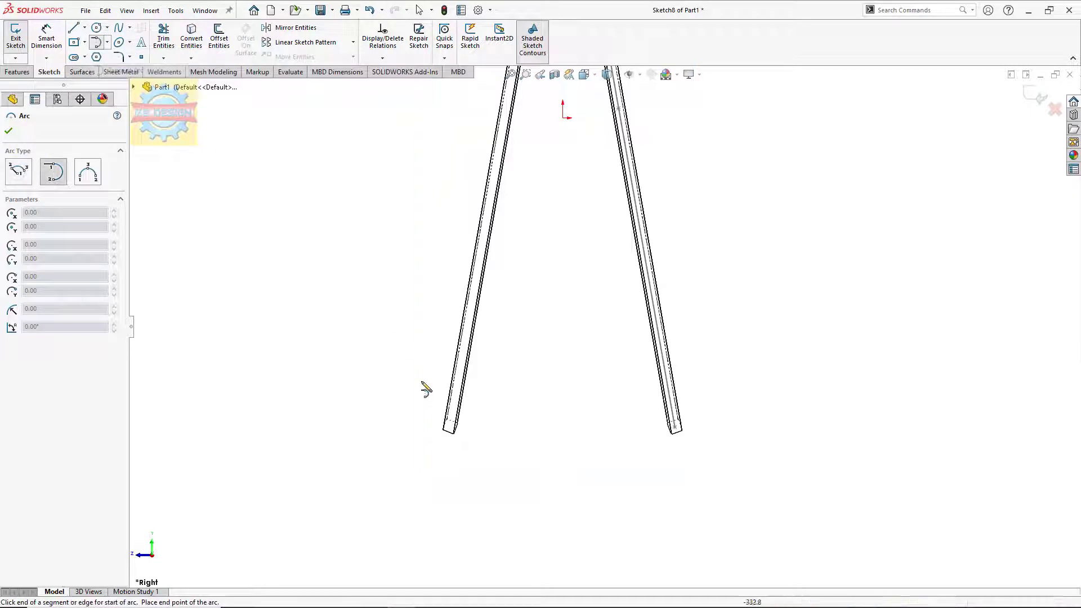
pyautogui.click(451, 426)
pyautogui.click(612, 307)
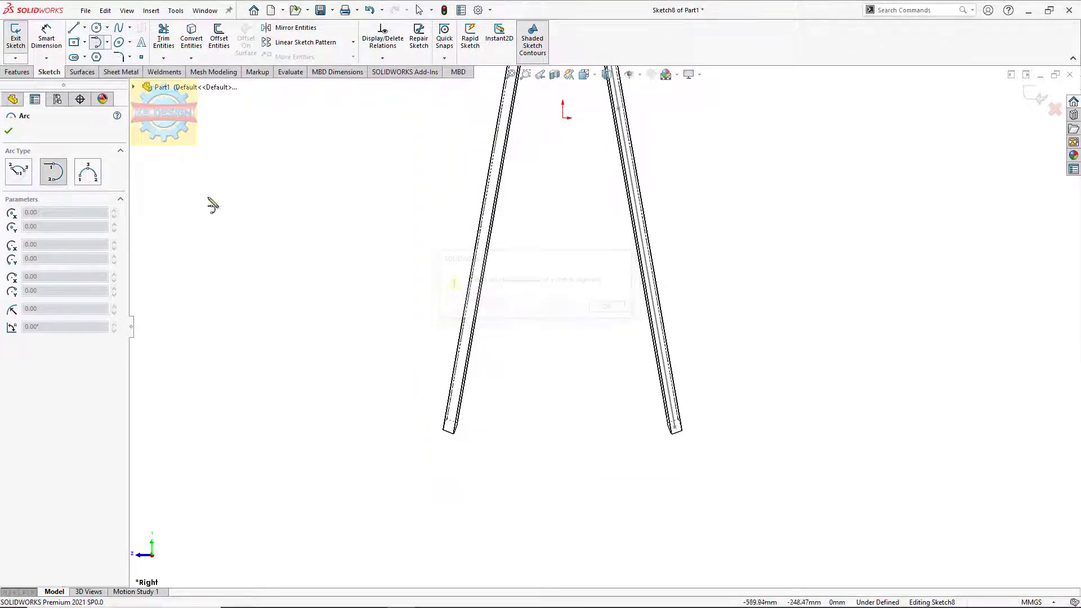
# Draw a three-point arc sagging between both leg bottoms and close the sketch.
pyautogui.click(107, 43)
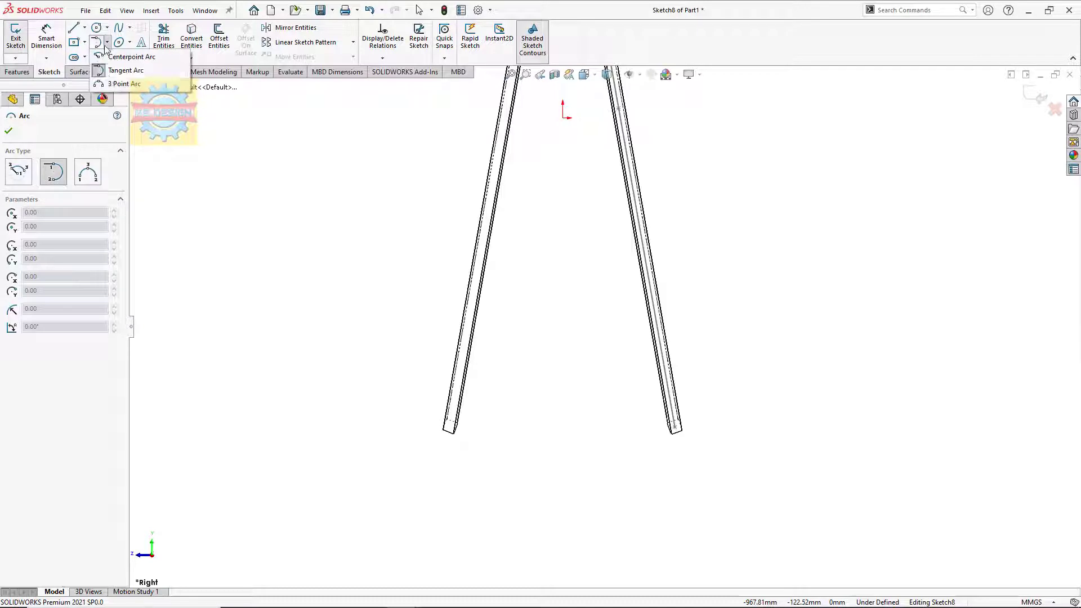
pyautogui.click(124, 84)
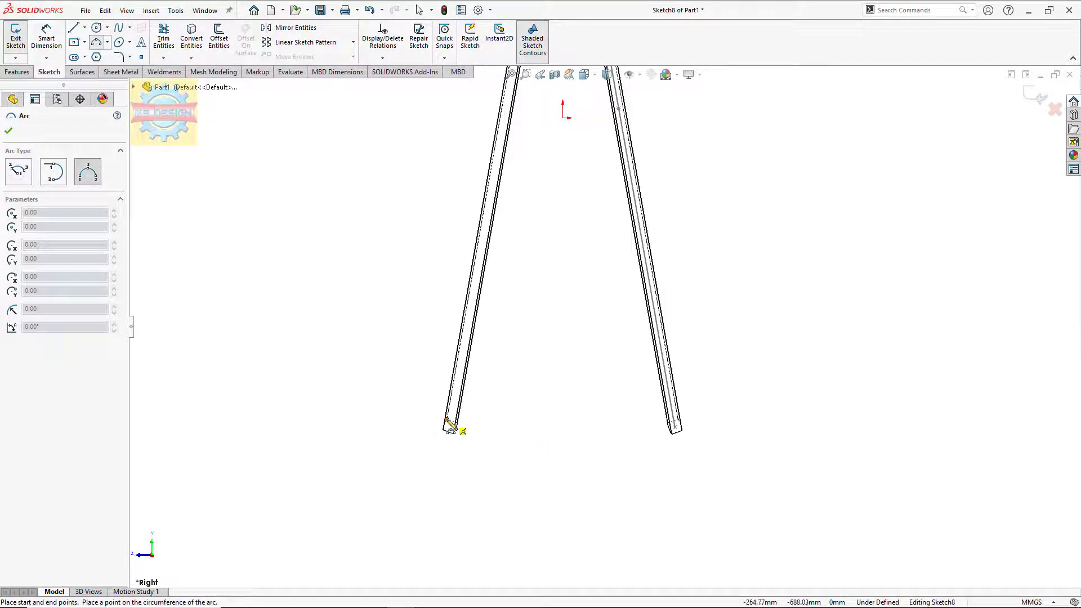
pyautogui.click(451, 426)
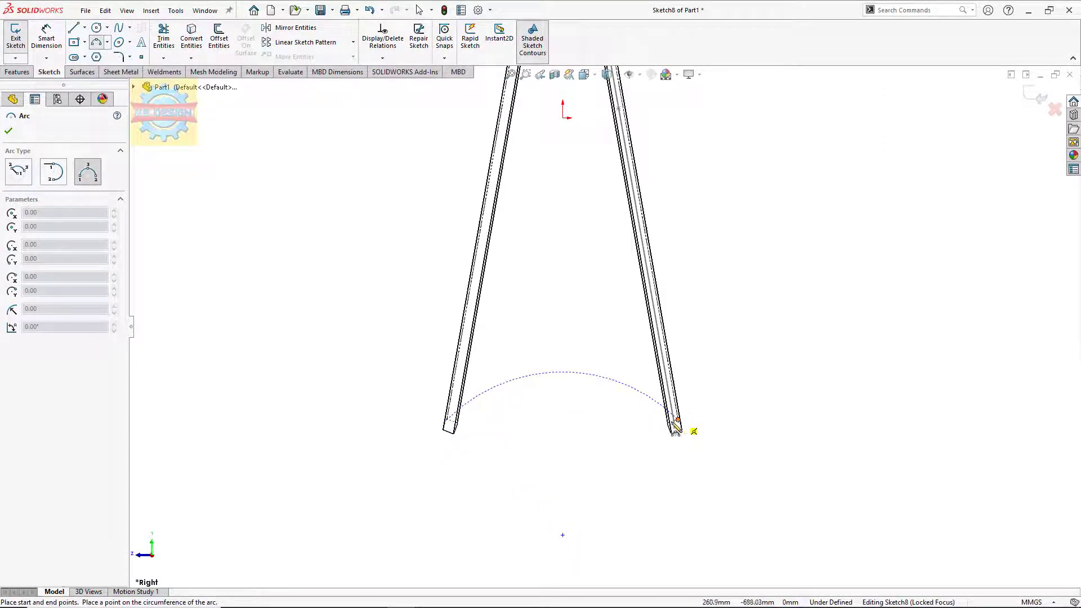
pyautogui.click(675, 428)
pyautogui.click(563, 440)
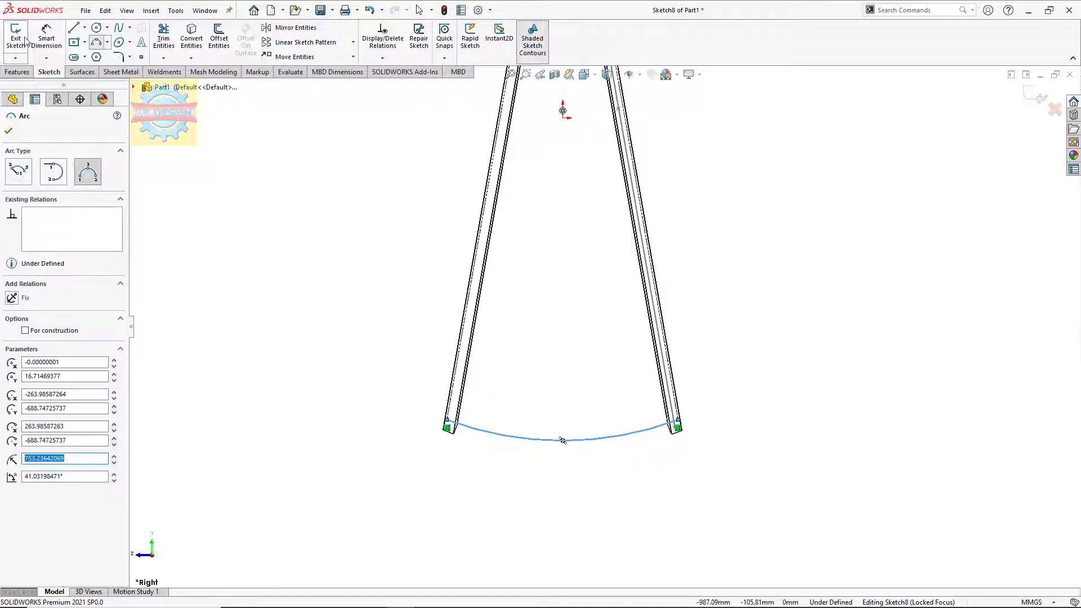
pyautogui.click(25, 41)
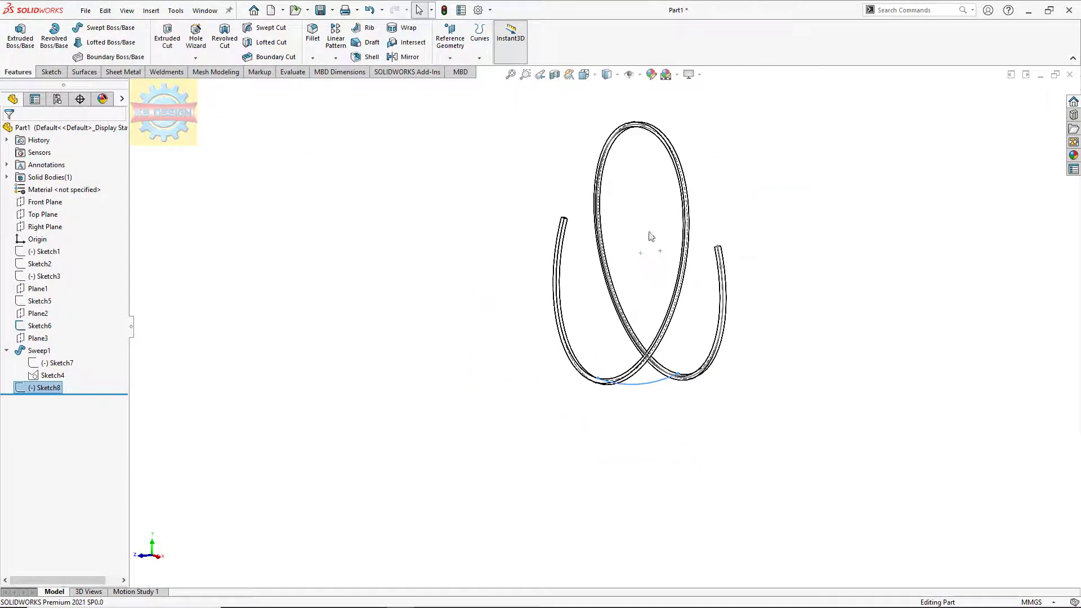
# Orbit the frame into an isometric view and select the ring's Sketch1.
pyautogui.scroll(-2, 725, 243)
pyautogui.click(611, 110)
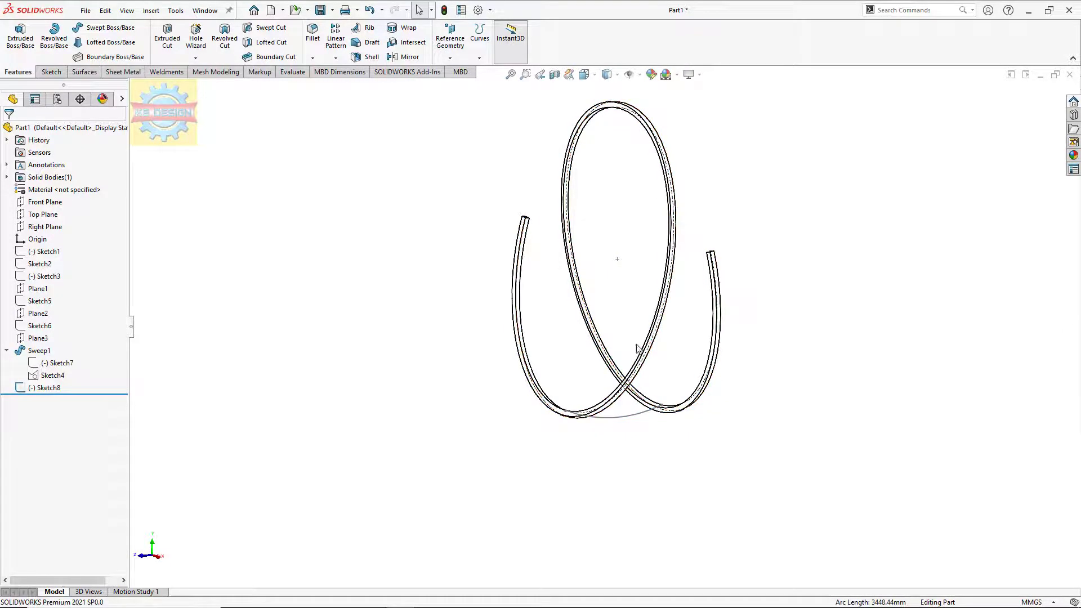
pyautogui.moveTo(641, 322)
pyautogui.mouseDown(button='middle')
pyautogui.moveTo(650, 331)
pyautogui.moveTo(674, 314)
pyautogui.moveTo(721, 316)
pyautogui.mouseUp(button='middle')
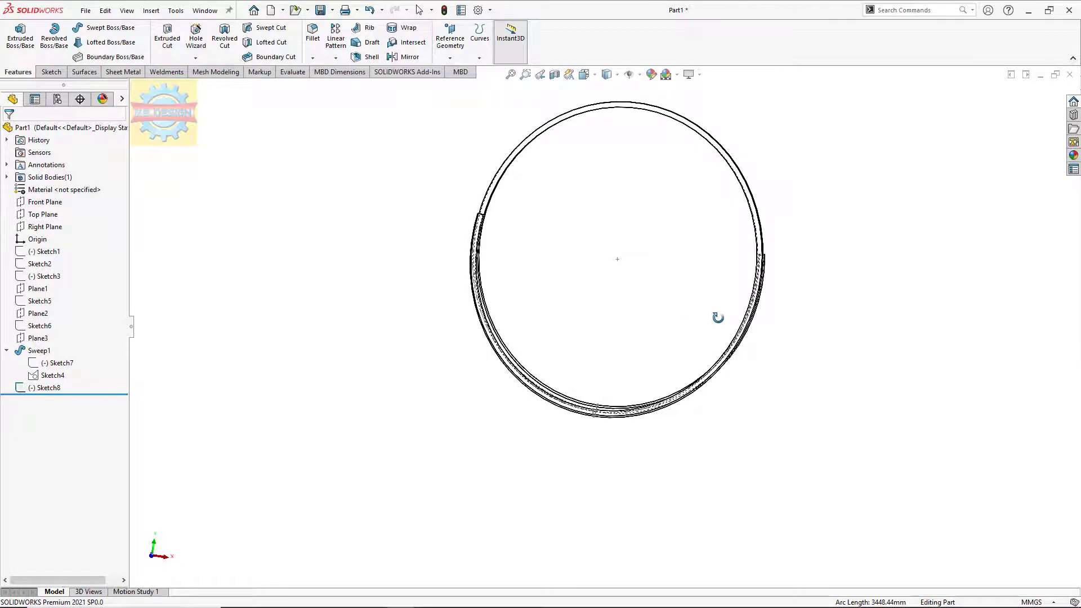
pyautogui.click(453, 58)
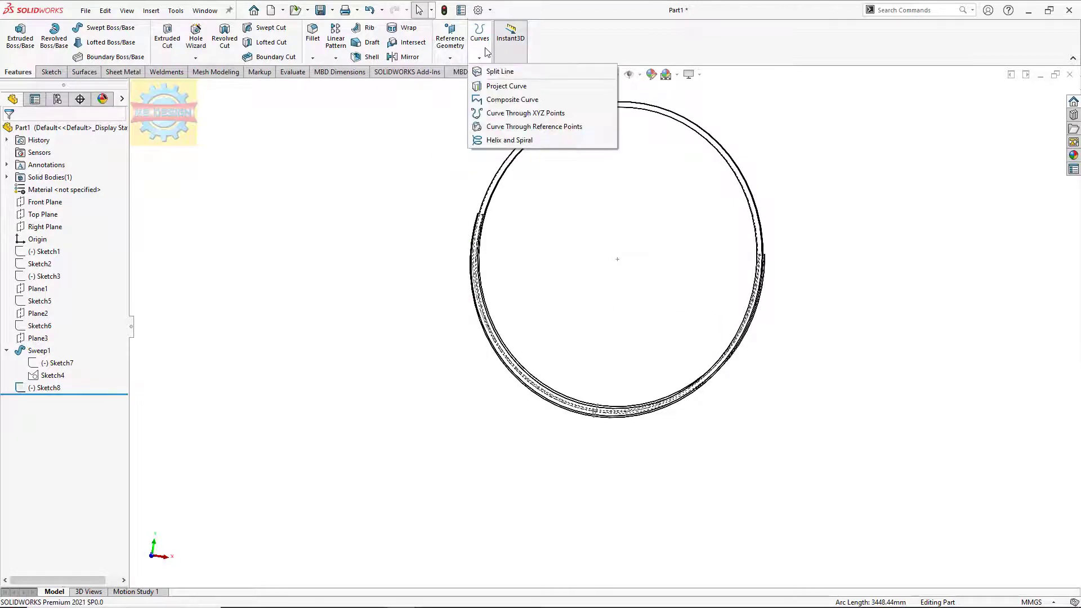
pyautogui.click(453, 58)
pyautogui.click(454, 58)
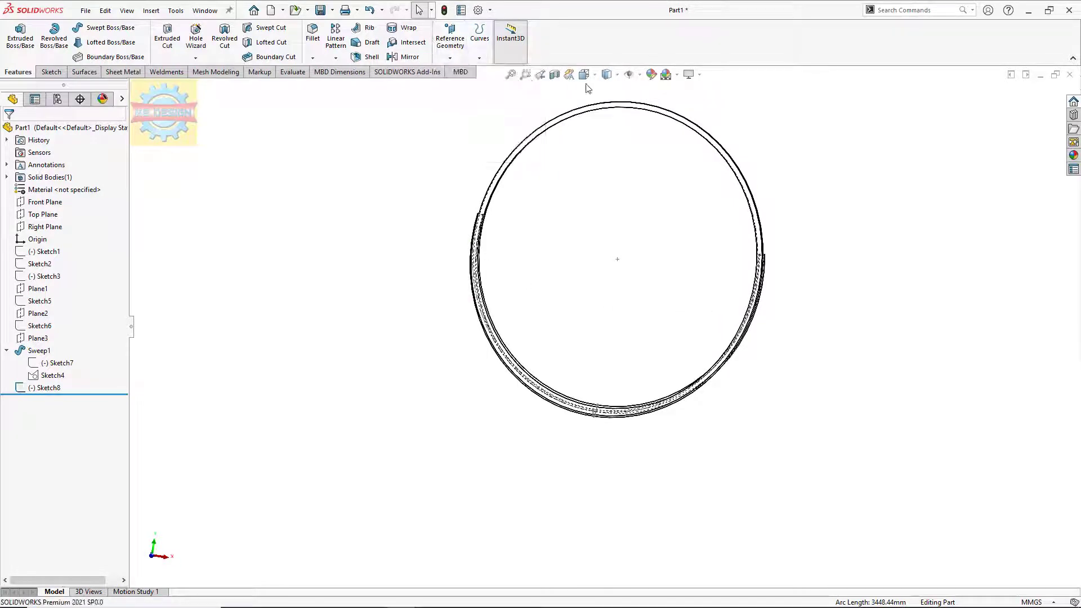
pyautogui.click(602, 77)
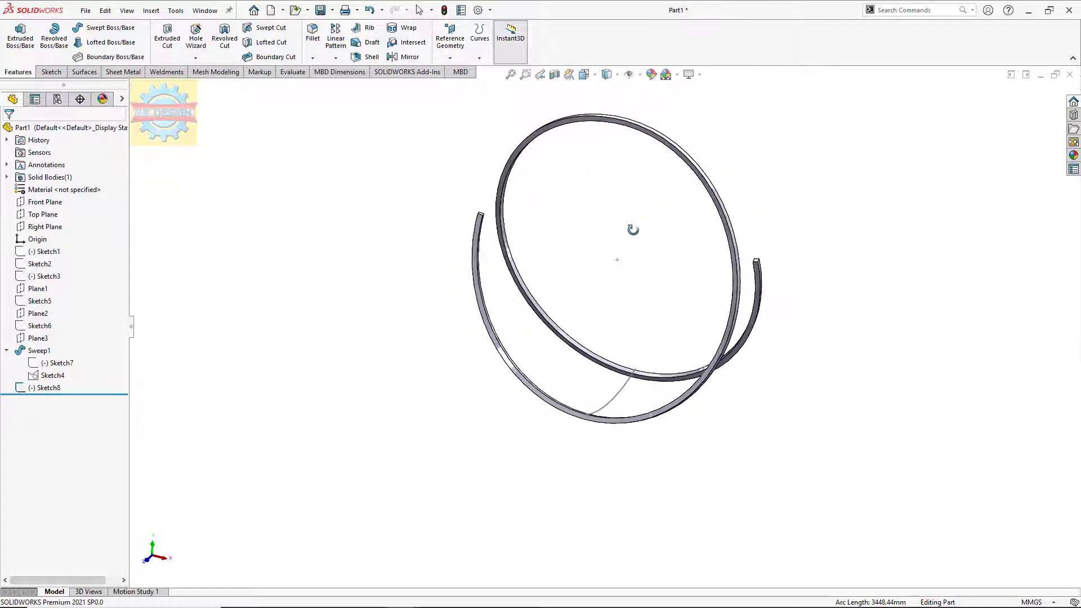
pyautogui.click(23, 253)
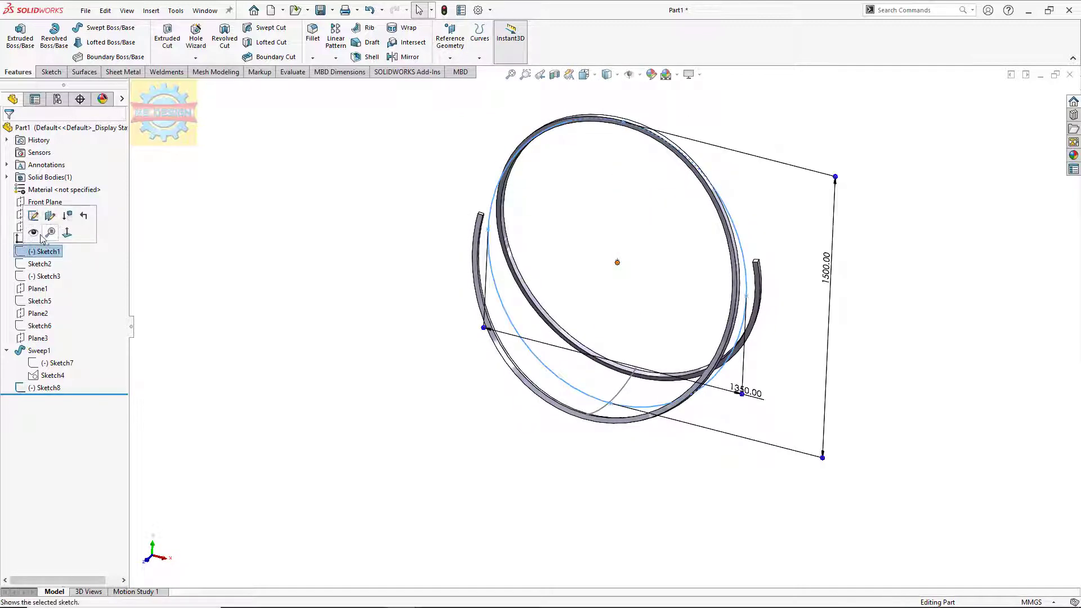
# Show Sketch1, zoom to fit, and begin a swept boss using the seat arc as profile.
pyautogui.click(34, 233)
pyautogui.press('f')
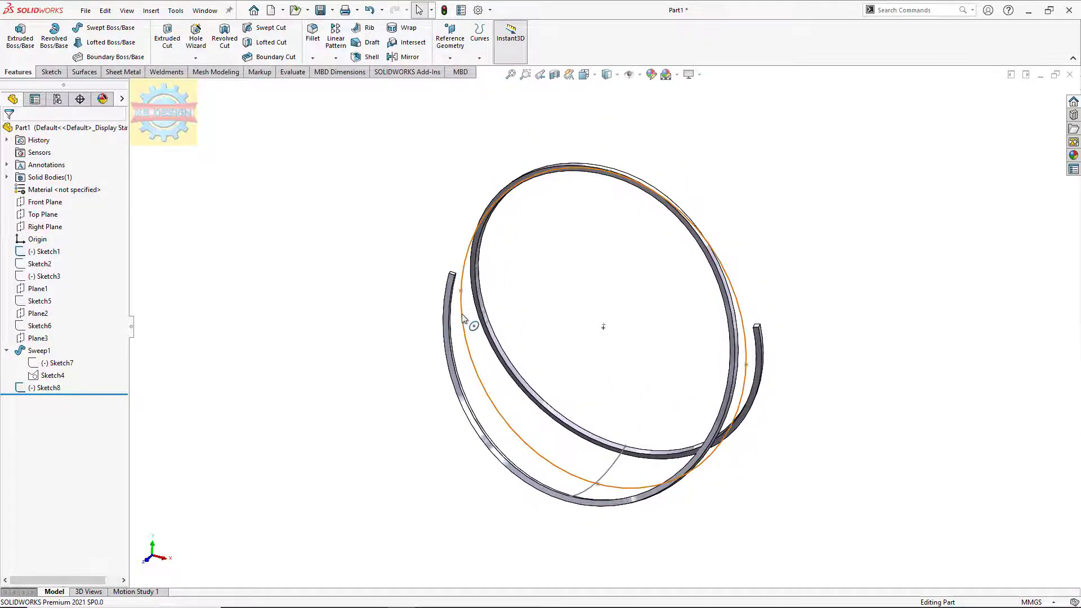
pyautogui.click(461, 315)
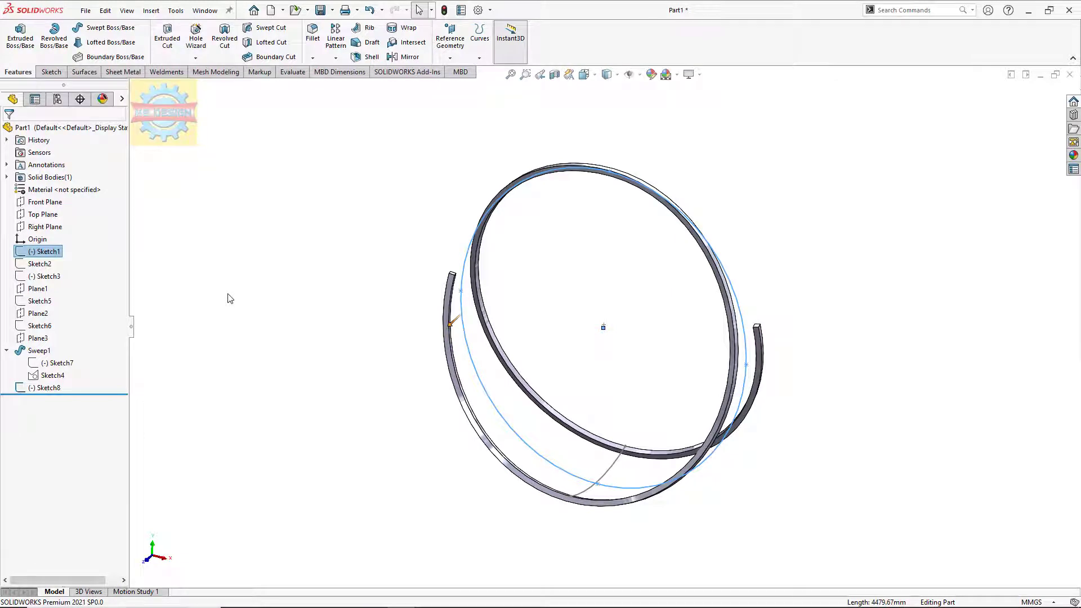
pyautogui.click(214, 194)
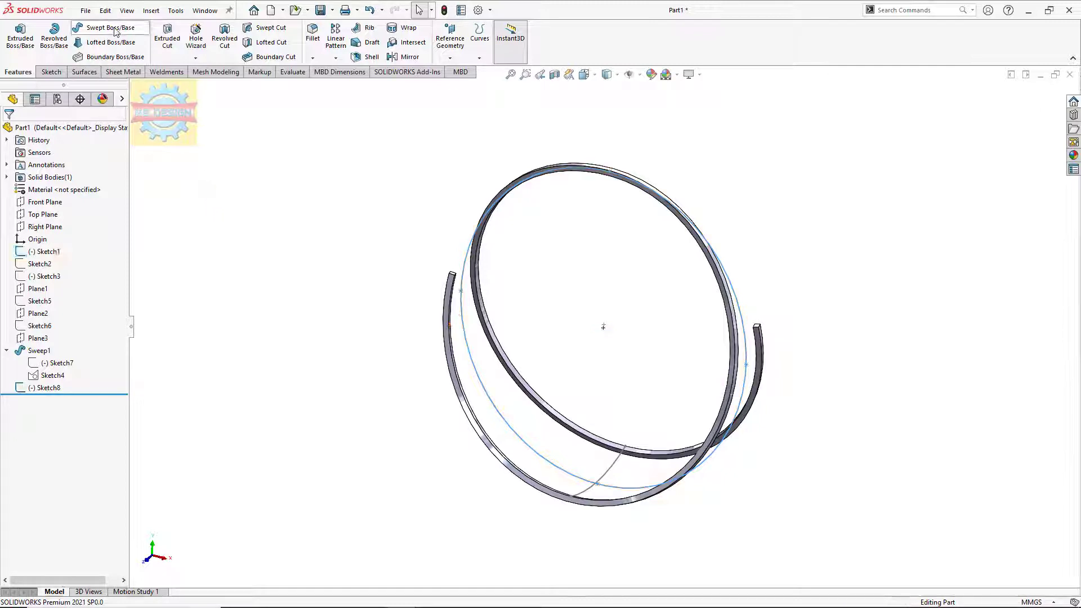
pyautogui.click(111, 27)
pyautogui.click(613, 477)
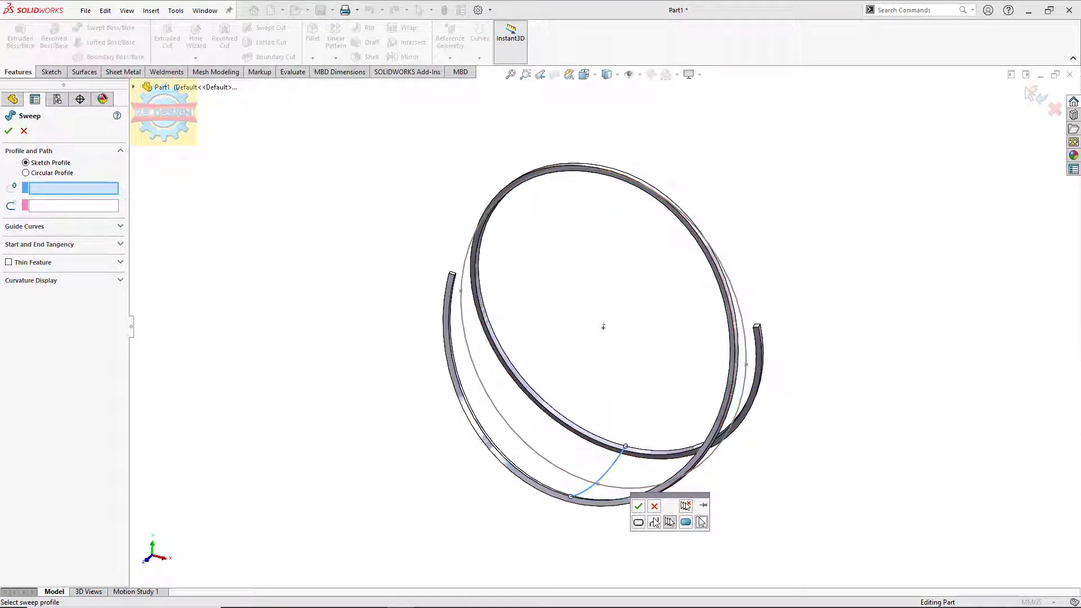
# Abandon the solid sweep after its missing profile and path warning.
pyautogui.click(638, 506)
pyautogui.click(602, 332)
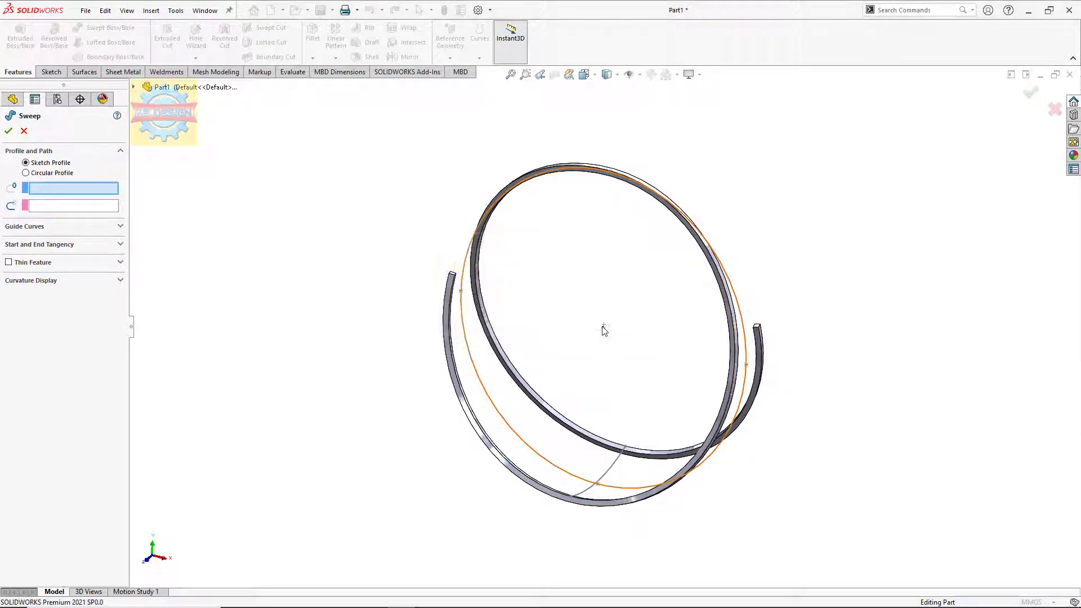
pyautogui.click(23, 131)
# Create a swept surface of the Sketch8 arc along the Sketch1 ring path.
pyautogui.click(83, 72)
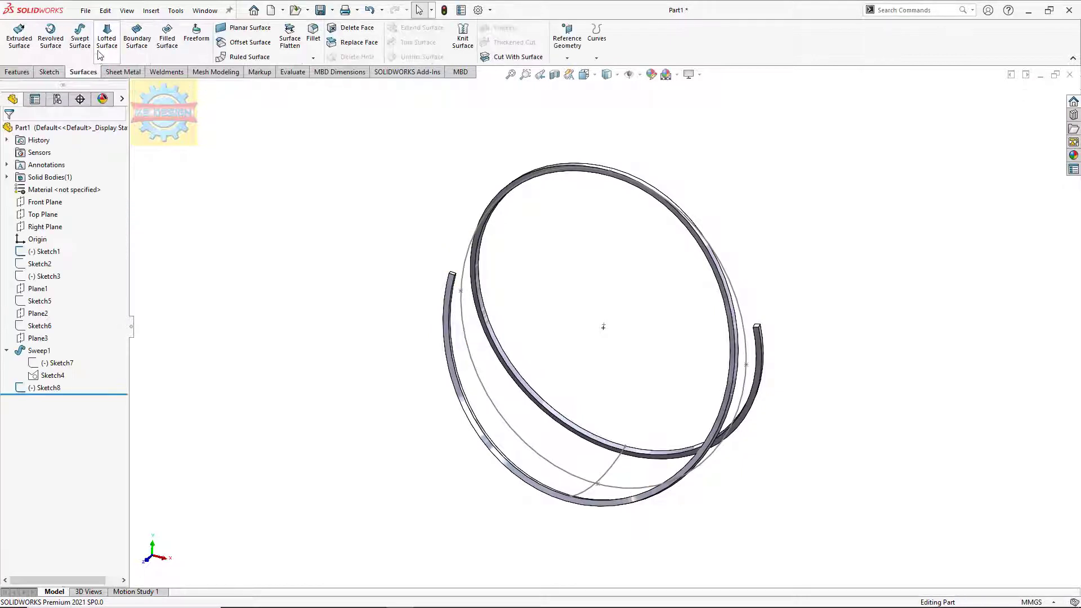
pyautogui.click(89, 51)
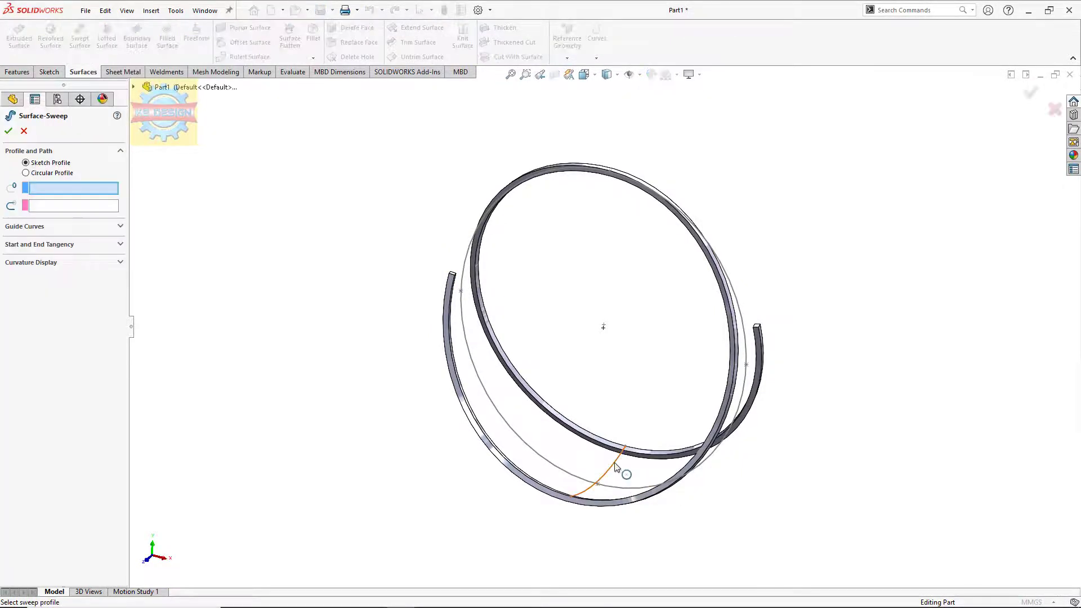
pyautogui.click(496, 409)
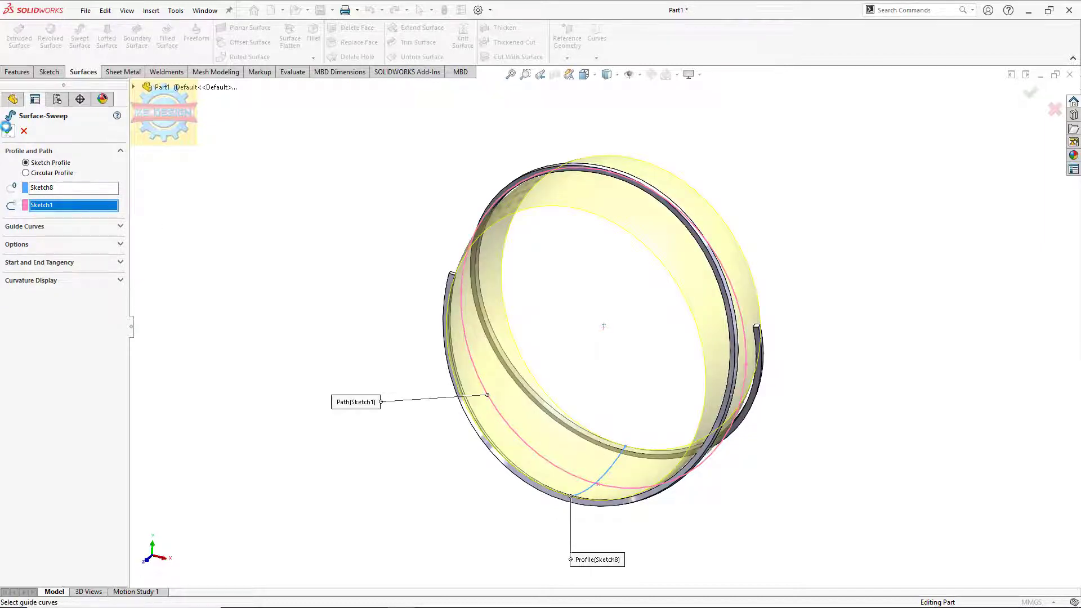
pyautogui.click(8, 128)
pyautogui.moveTo(331, 306)
pyautogui.mouseDown(button='middle')
pyautogui.moveTo(340, 275)
pyautogui.moveTo(384, 269)
pyautogui.moveTo(371, 306)
pyautogui.mouseUp(button='middle')
# Sketch a corner rectangle on the Front Plane covering the ring's upper half.
pyautogui.click(37, 216)
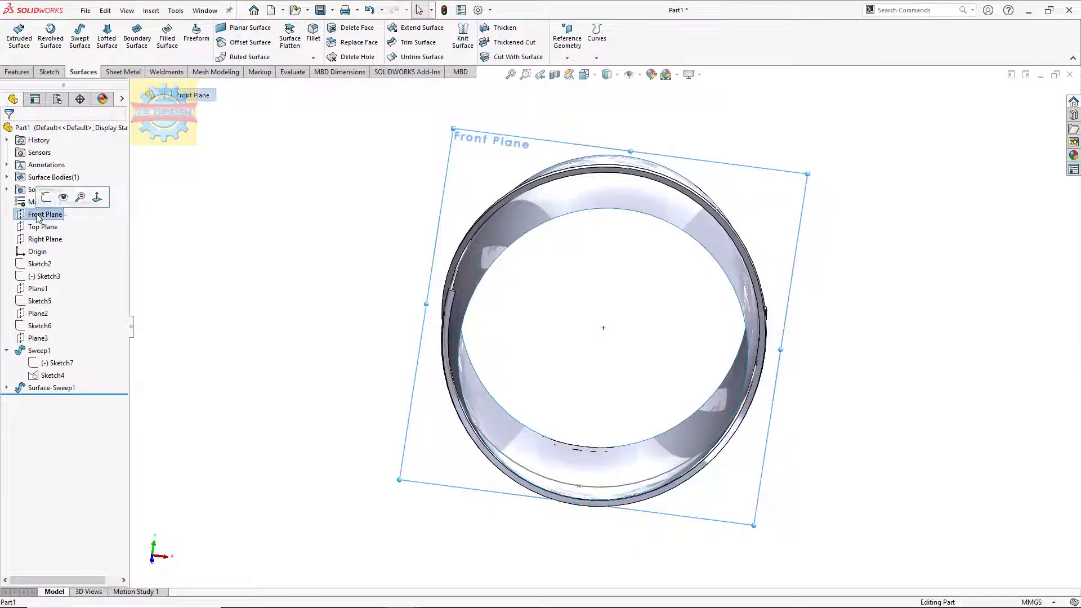
pyautogui.click(149, 95)
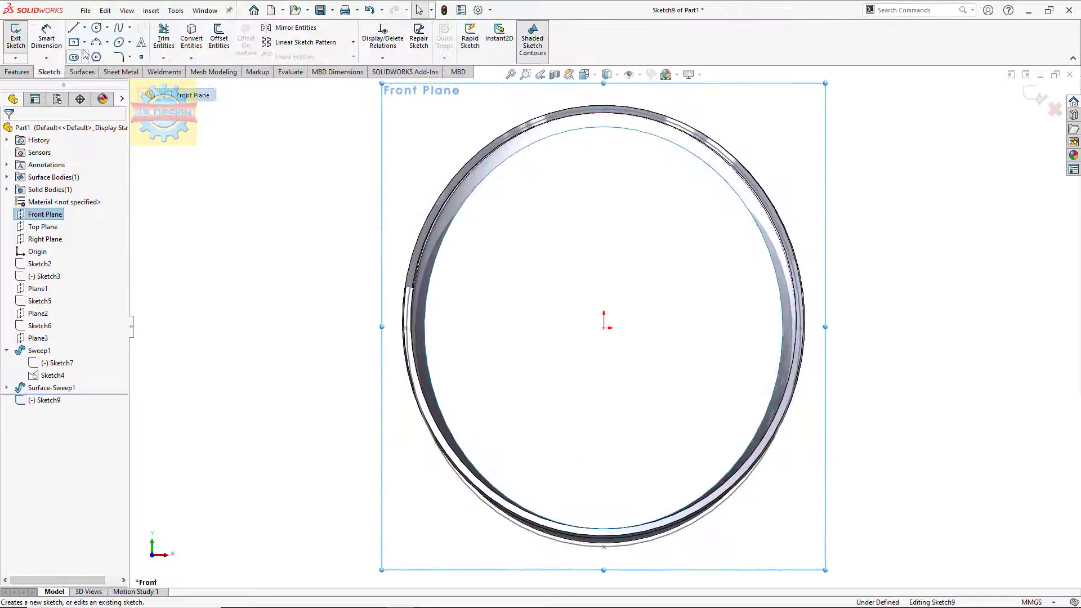
pyautogui.click(84, 42)
pyautogui.click(96, 56)
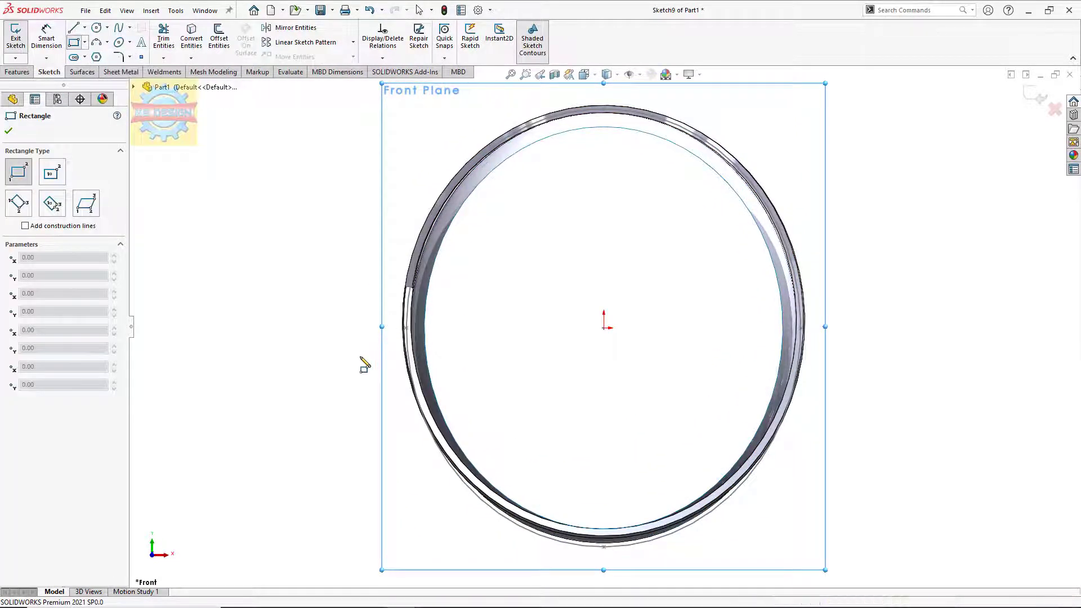
pyautogui.click(360, 355)
pyautogui.click(877, 97)
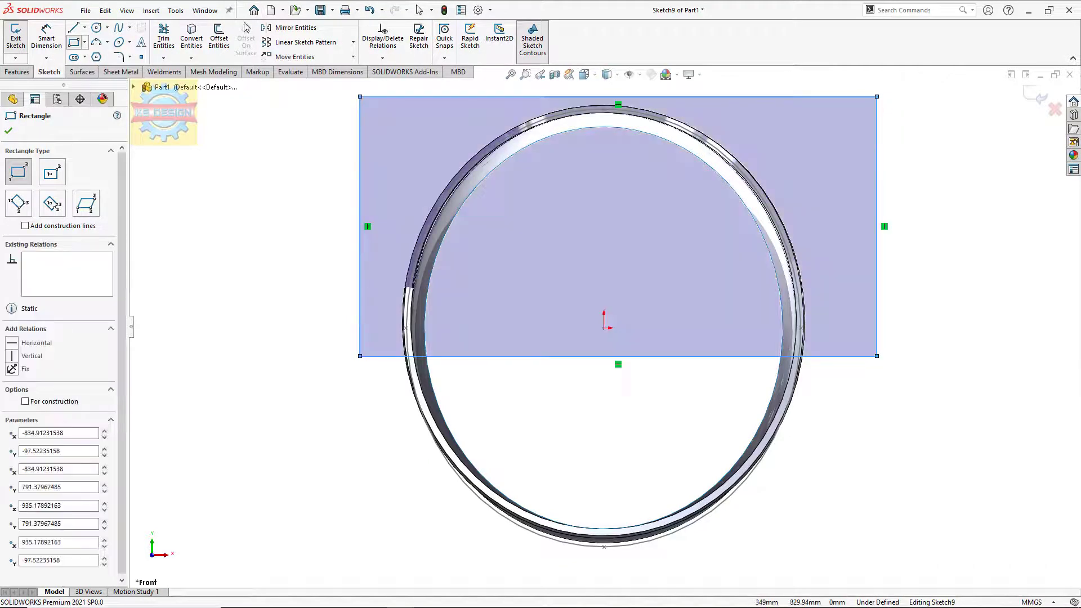
# Trim the swept surface with Sketch9, removing its upper region.
pyautogui.click(83, 71)
pyautogui.press('Escape')
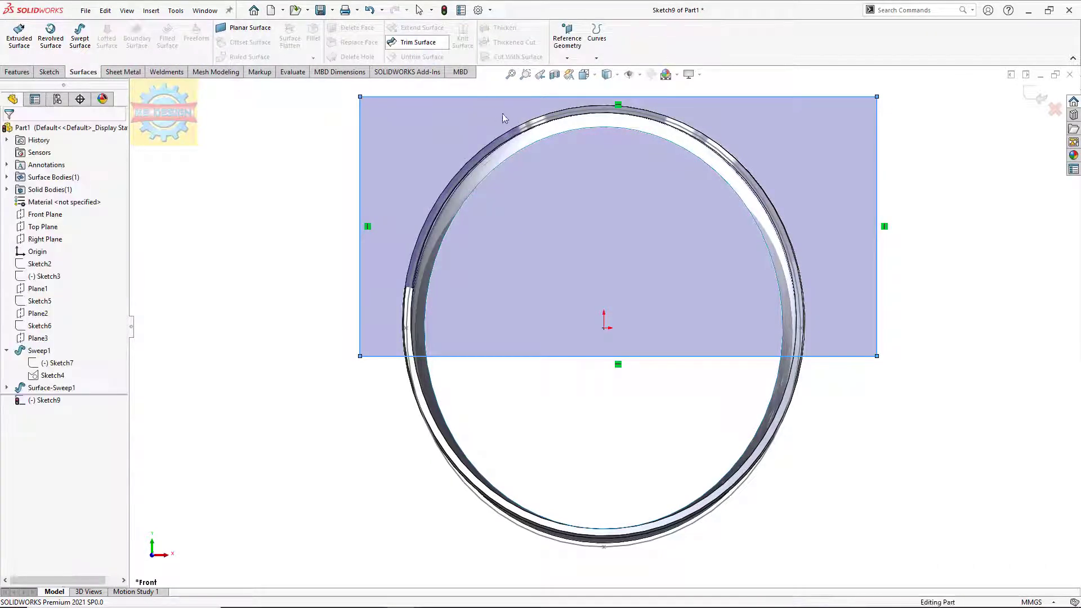
pyautogui.click(515, 139)
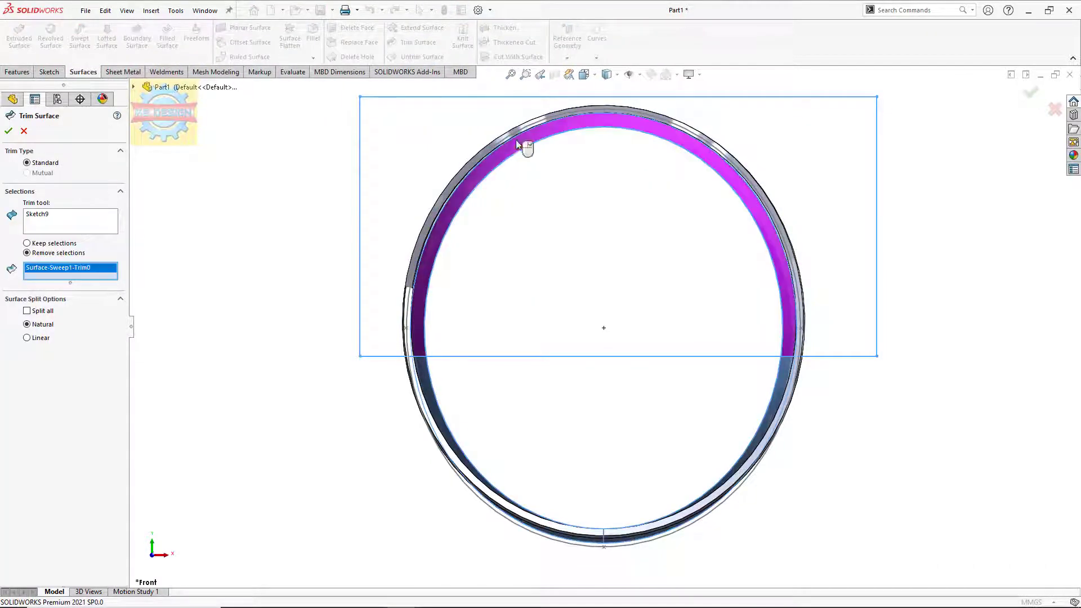
pyautogui.click(12, 133)
pyautogui.moveTo(328, 237)
pyautogui.mouseDown(button='middle')
pyautogui.moveTo(289, 287)
pyautogui.moveTo(461, 278)
pyautogui.mouseUp(button='middle')
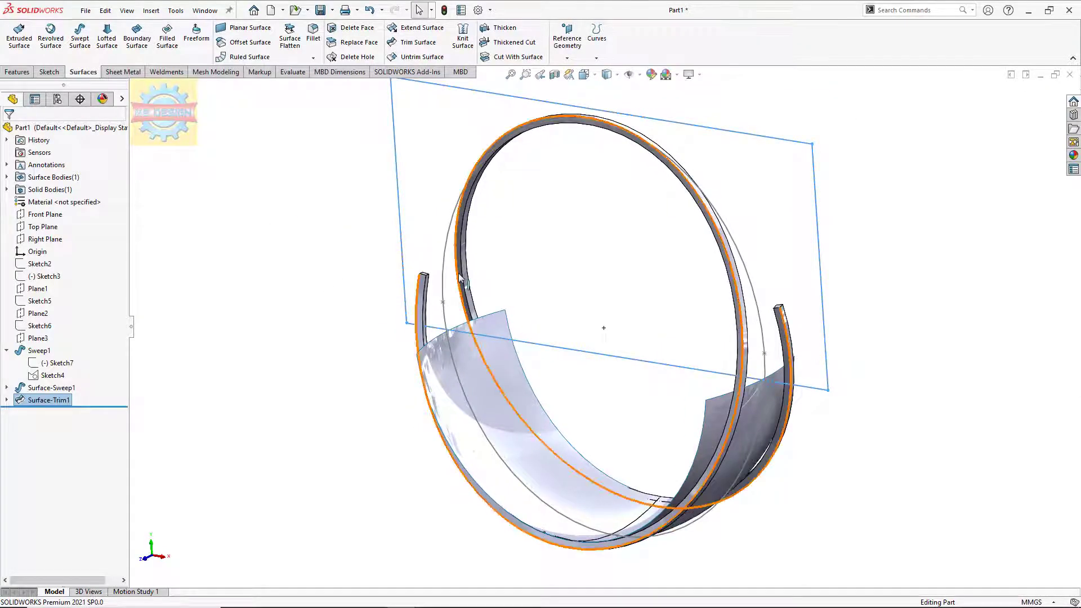
pyautogui.click(444, 281)
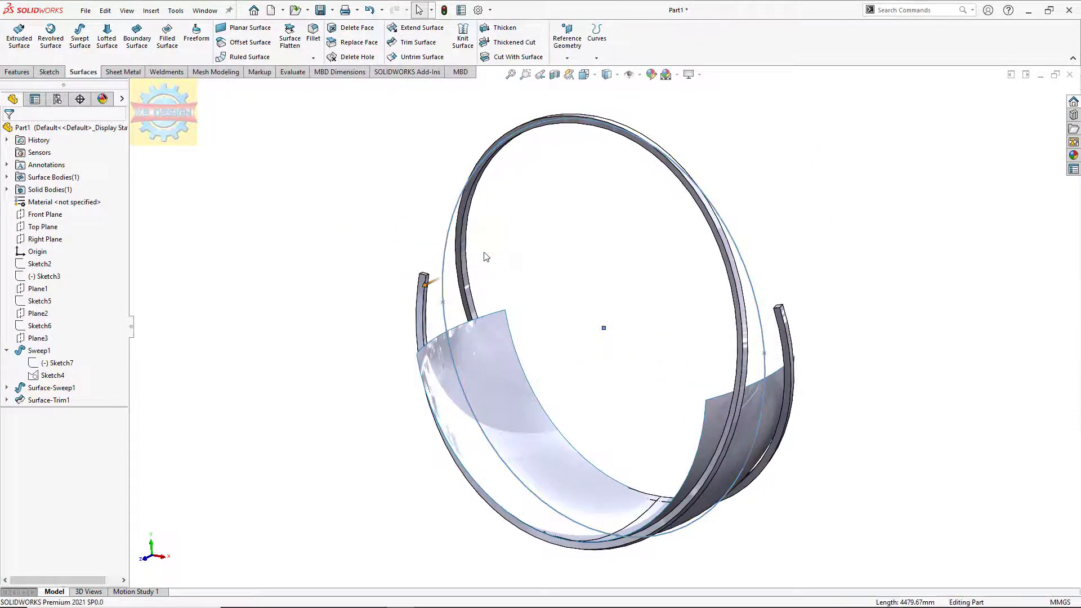
# View the model from Top, open Sketch10 on the Top Plane and pick Center Rectangle.
pyautogui.moveTo(486, 256)
pyautogui.mouseDown(button='middle')
pyautogui.moveTo(552, 299)
pyautogui.moveTo(522, 337)
pyautogui.mouseUp(button='middle')
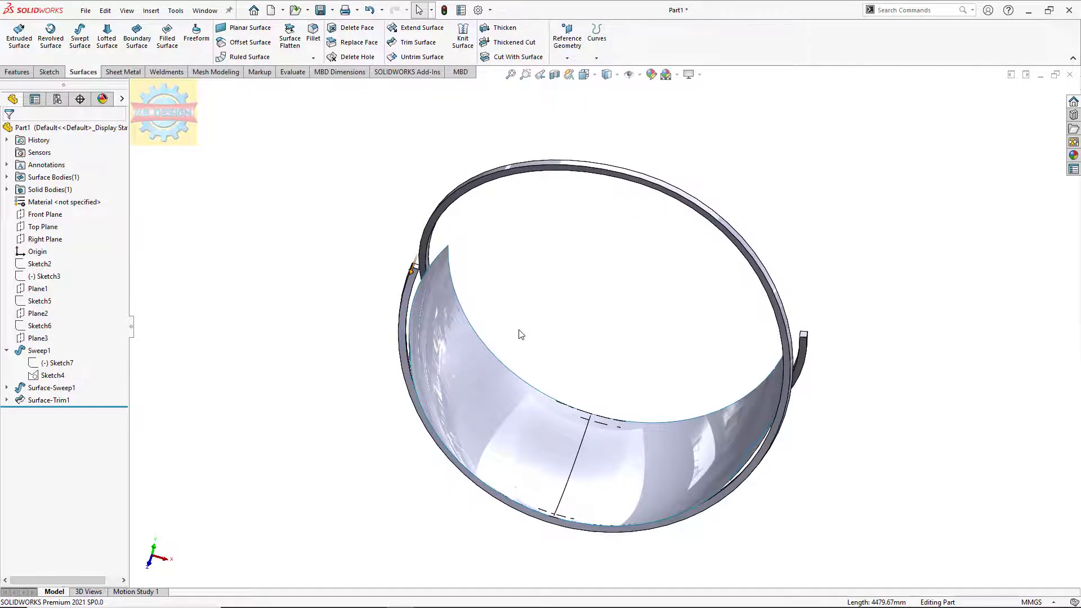
pyautogui.press('space')
pyautogui.click(502, 300)
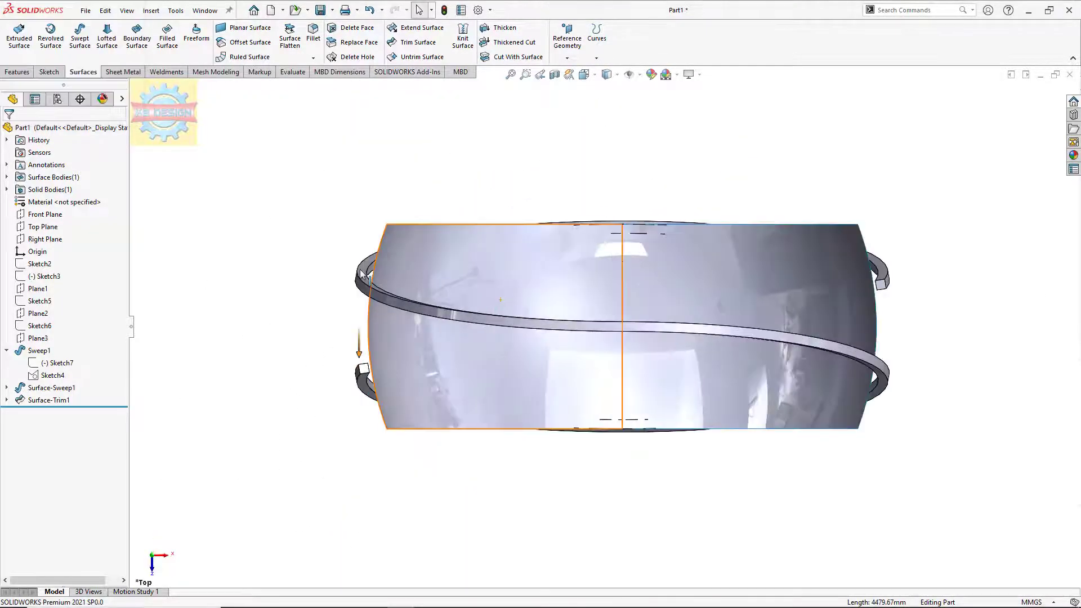
pyautogui.click(46, 226)
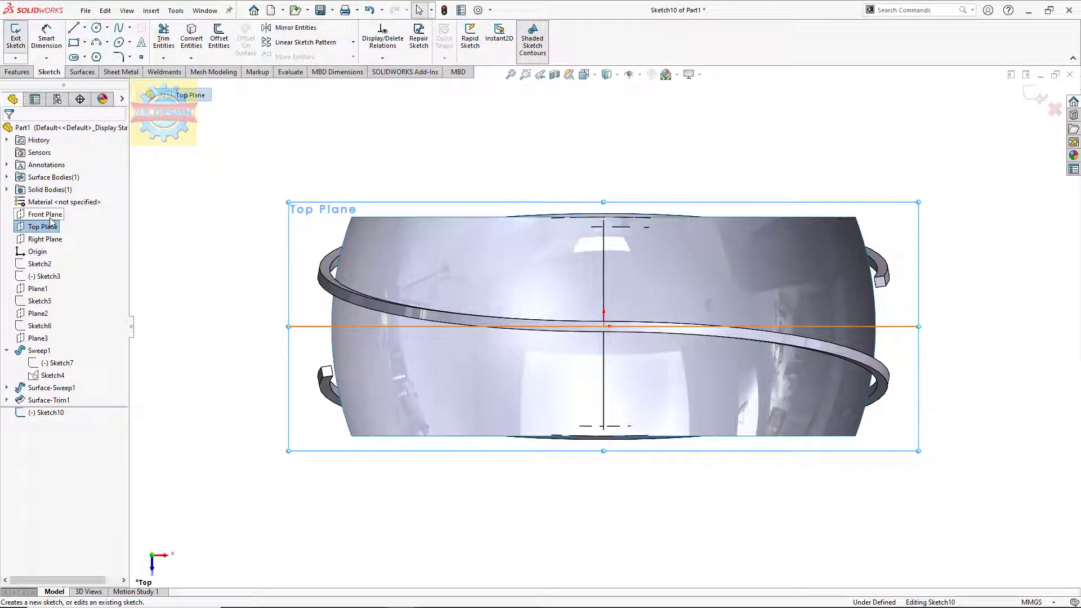
pyautogui.click(85, 42)
pyautogui.click(104, 67)
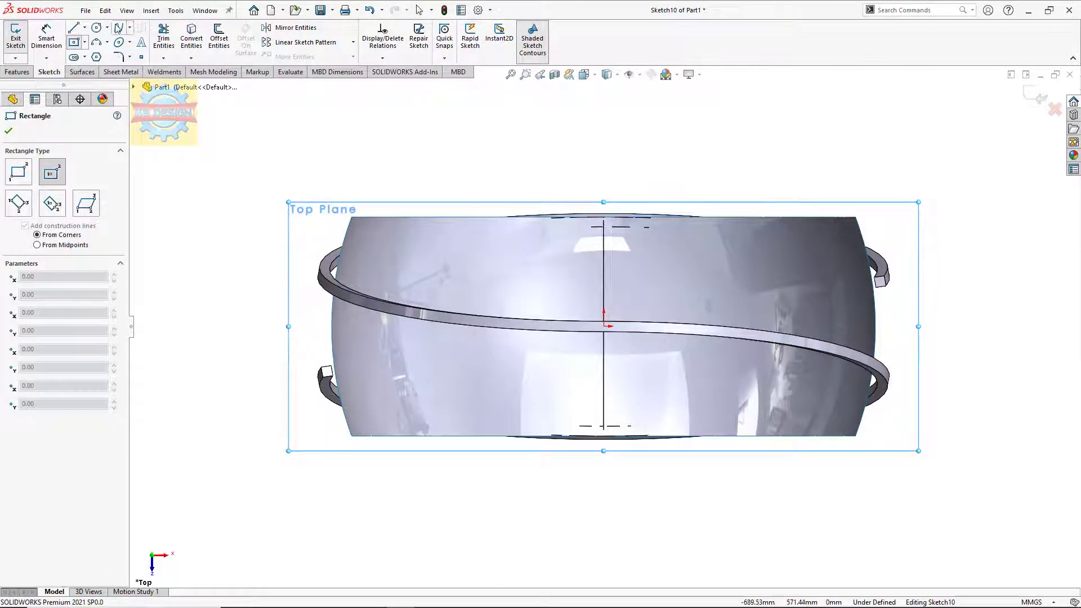
# Draw vertical and horizontal construction centrelines meeting at the origin.
pyautogui.click(85, 27)
pyautogui.click(104, 54)
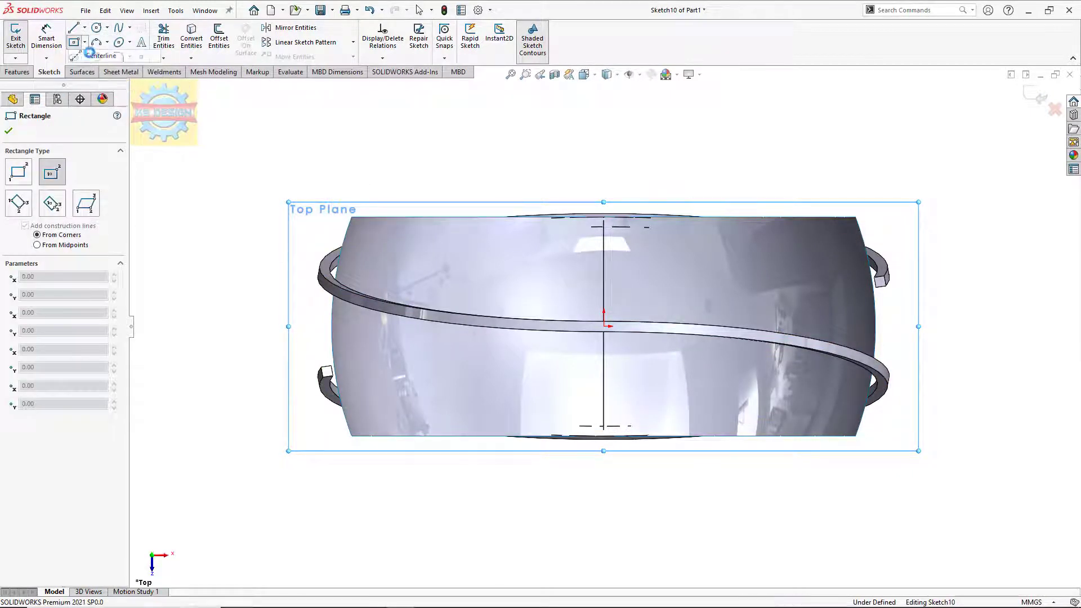
pyautogui.click(604, 177)
pyautogui.click(603, 325)
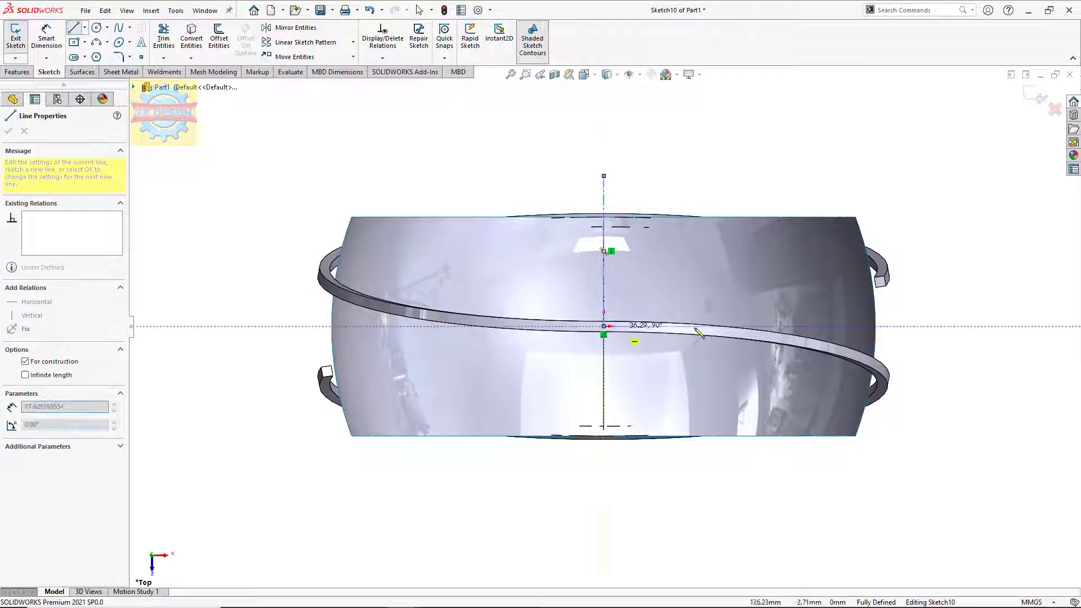
pyautogui.click(911, 326)
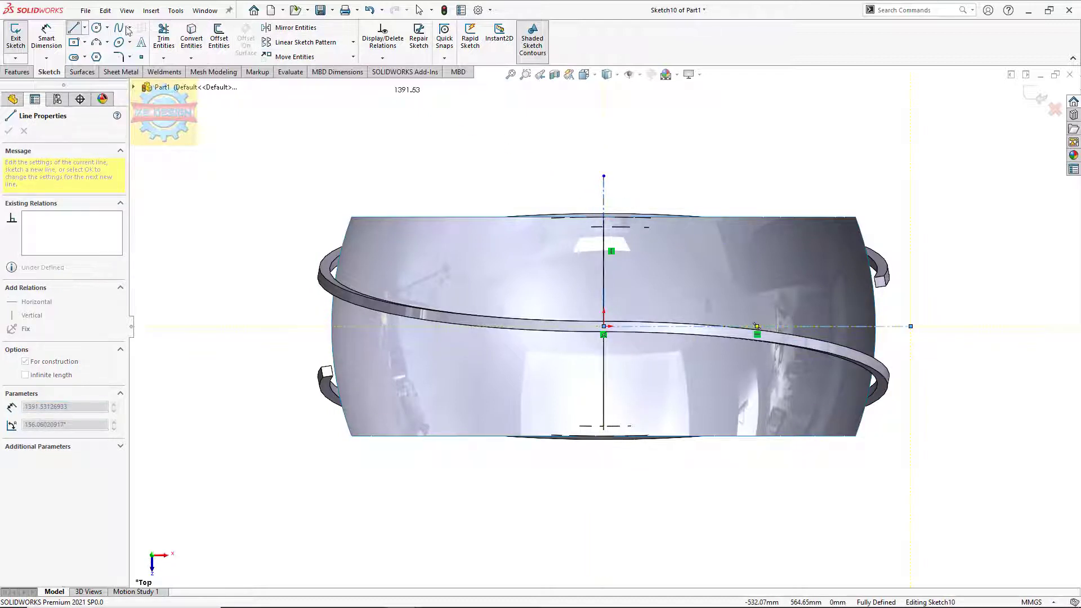
# Draw a tall centre rectangle slat, its edge dimensioned 25 mm from the vertical centreline.
pyautogui.click(77, 43)
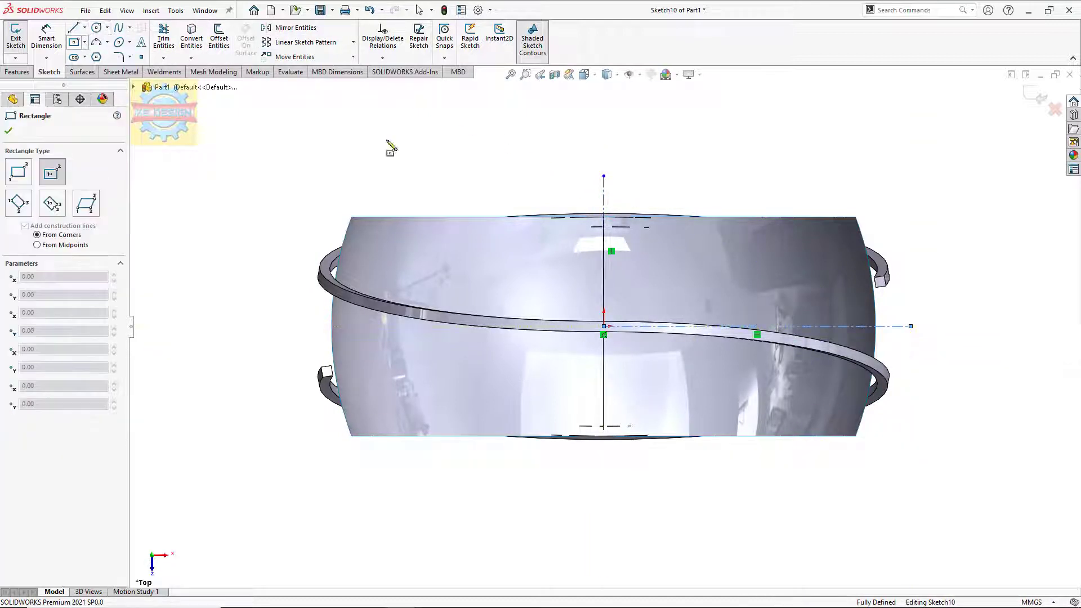
pyautogui.click(645, 326)
pyautogui.click(657, 185)
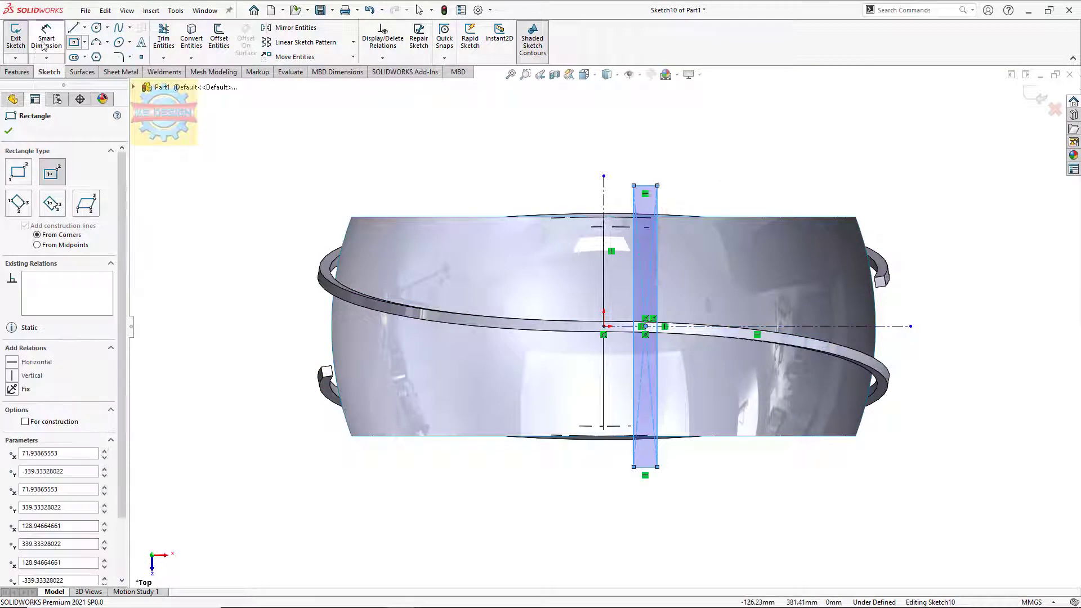
pyautogui.click(44, 46)
pyautogui.click(633, 268)
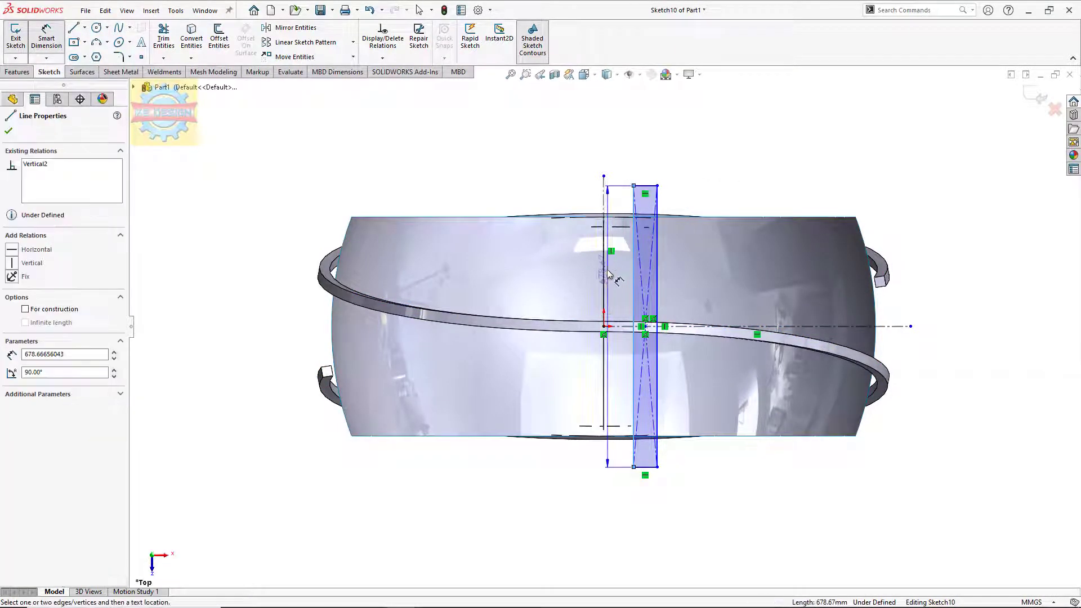
pyautogui.click(617, 273)
pyautogui.write('25')
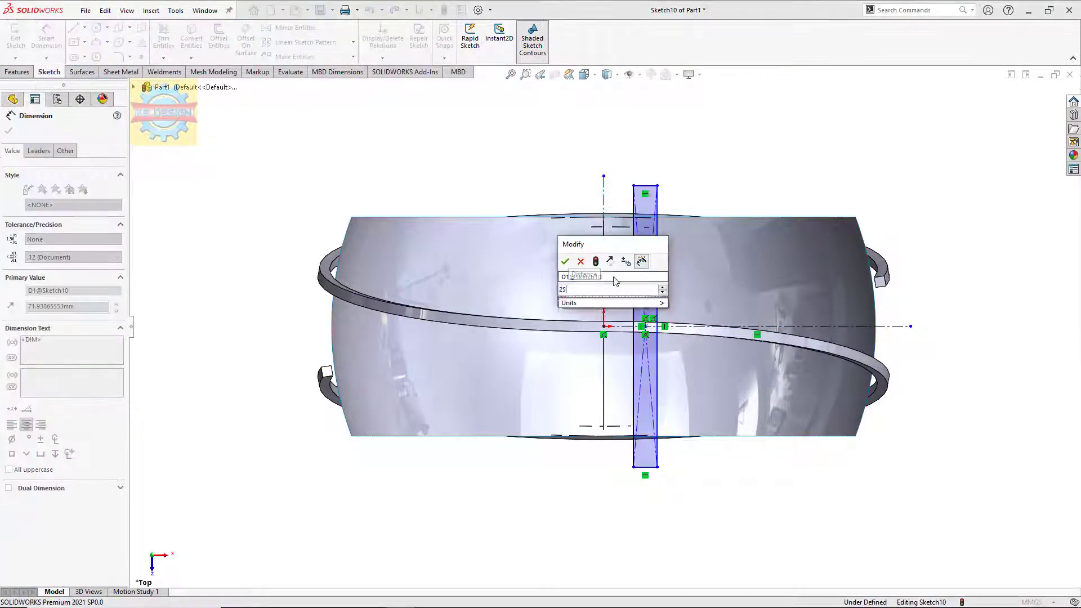
pyautogui.press('Return')
# Dimension the slat rectangle's top edge to a 50 mm width.
pyautogui.click(634, 189)
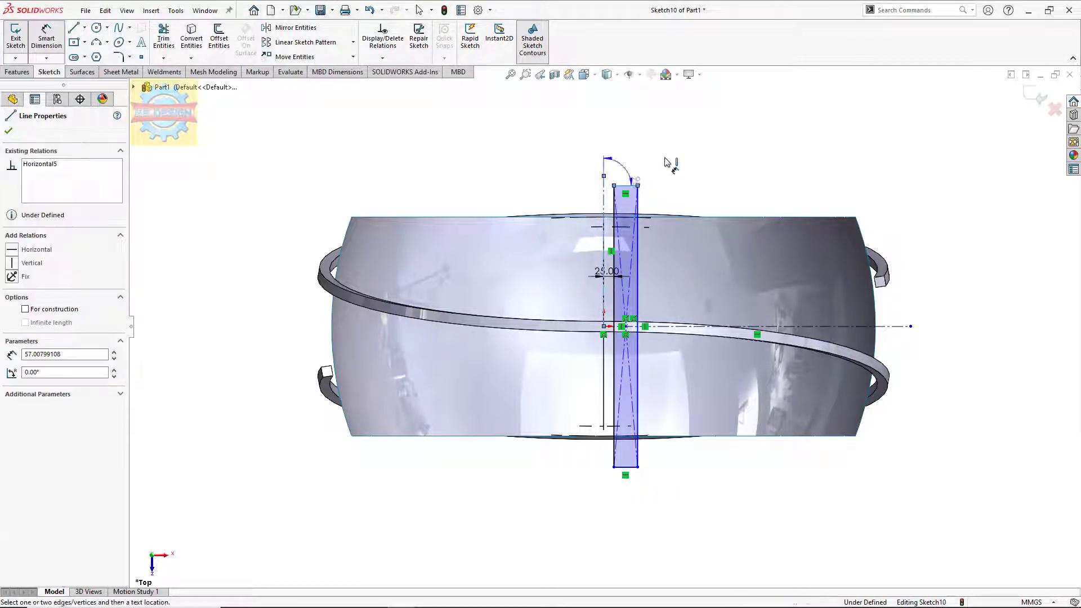
pyautogui.press('Escape')
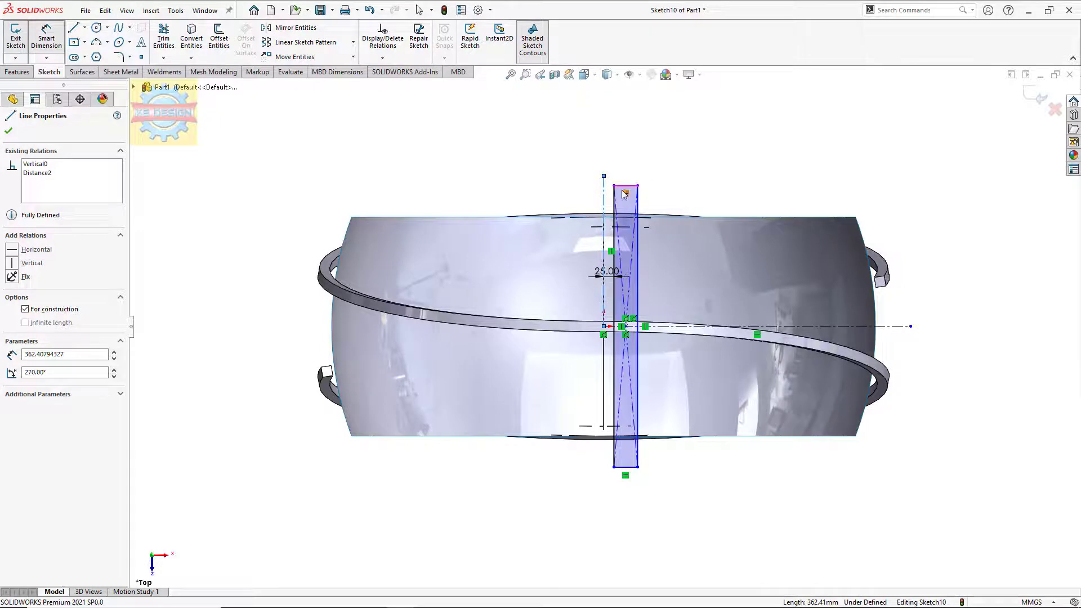
pyautogui.click(663, 156)
pyautogui.click(56, 30)
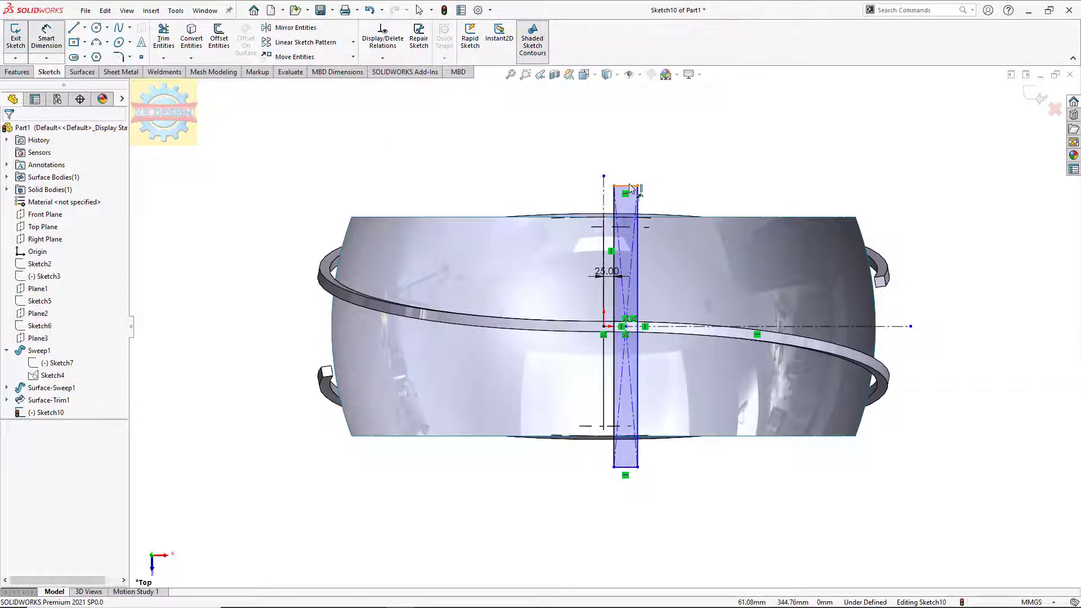
pyautogui.click(631, 188)
pyautogui.click(675, 174)
pyautogui.write('50')
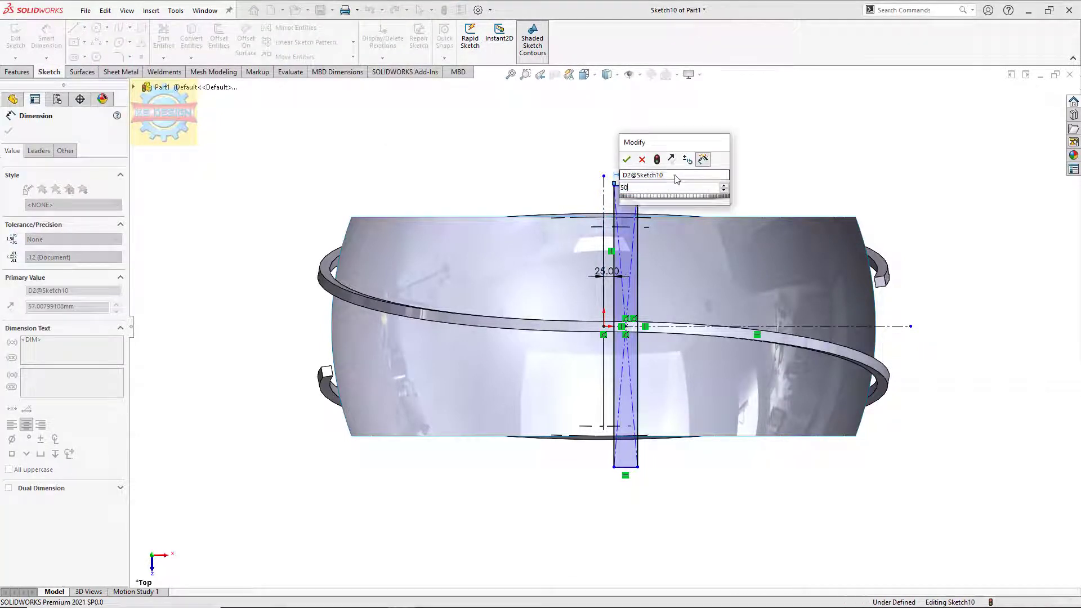
pyautogui.press('Return')
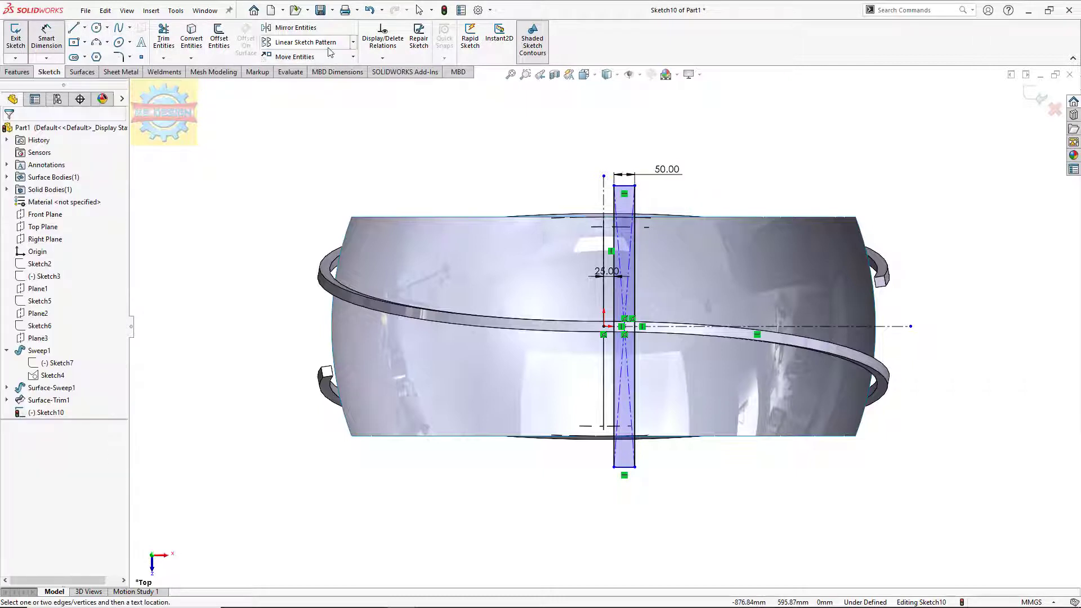
pyautogui.click(325, 43)
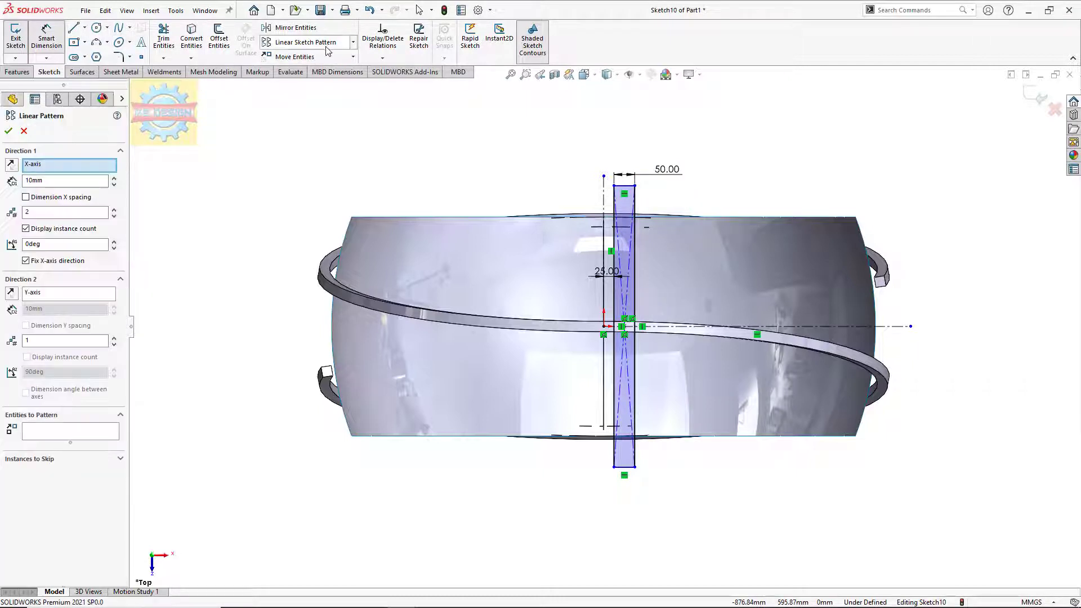
# Pattern the slat rectangle into 6 instances at 100 mm spacing.
pyautogui.click(59, 432)
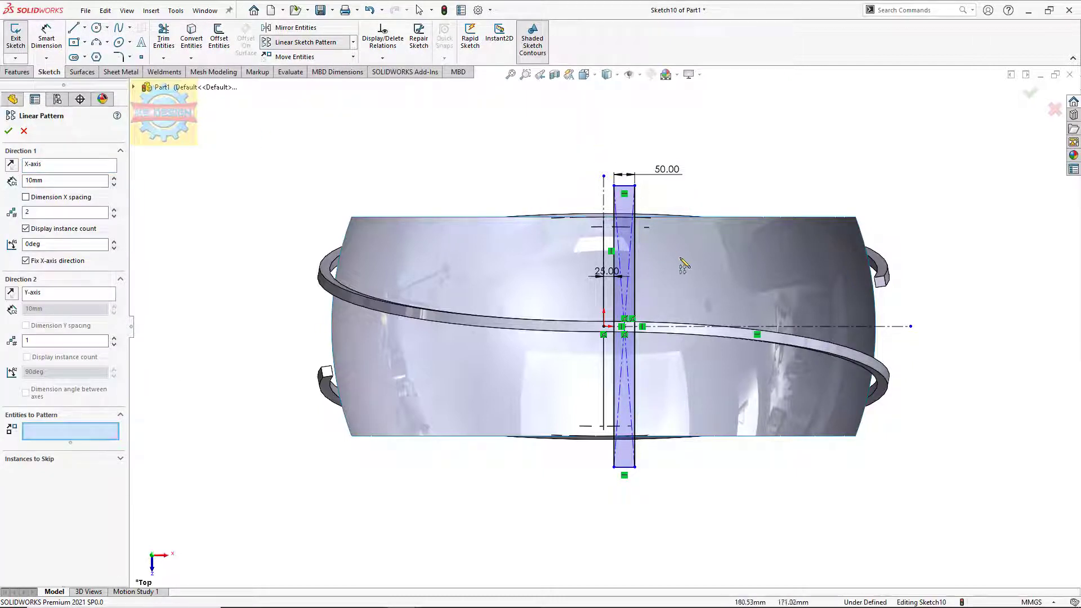
pyautogui.click(626, 221)
pyautogui.write('100')
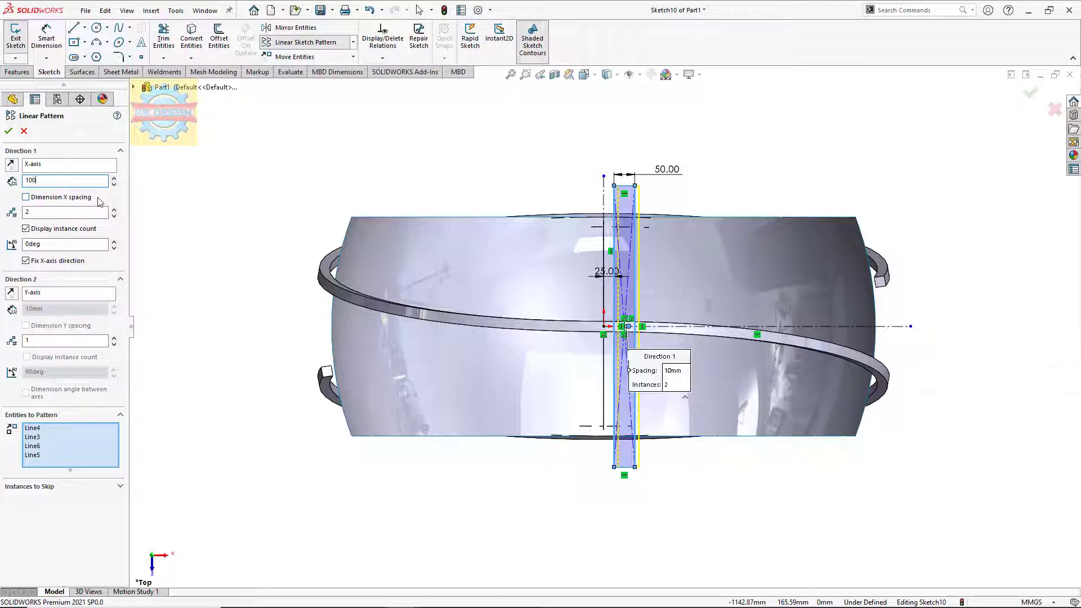
pyautogui.press('Return')
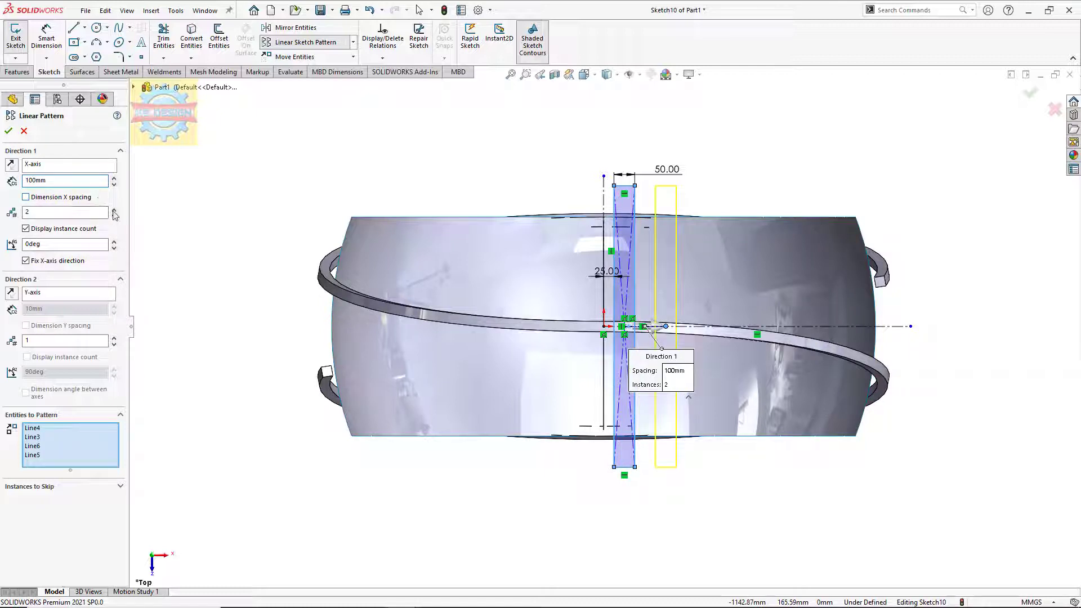
pyautogui.click(114, 209)
pyautogui.click(114, 209)
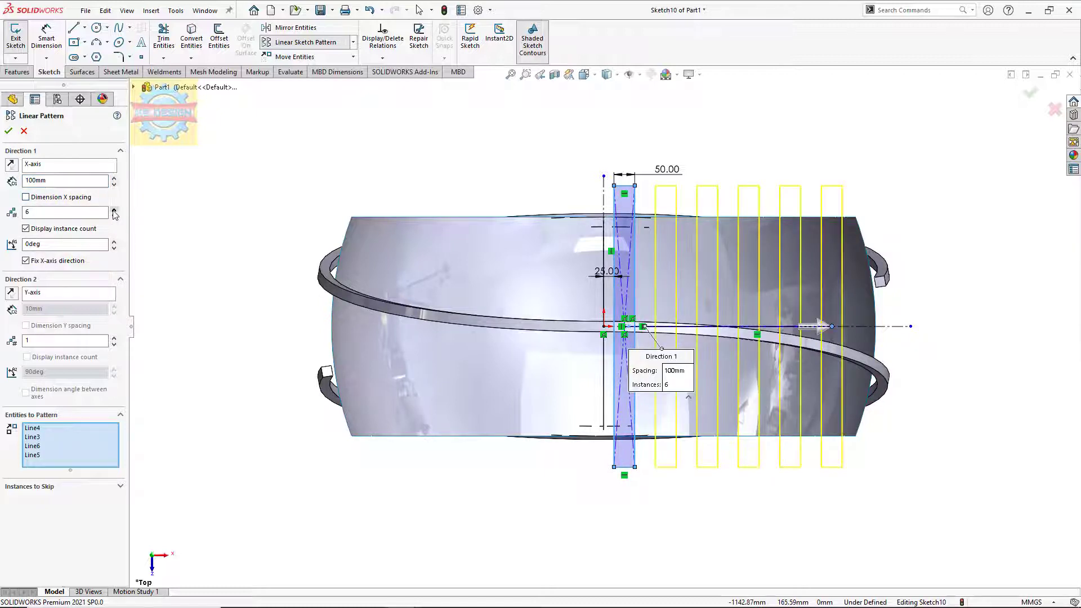
pyautogui.click(8, 131)
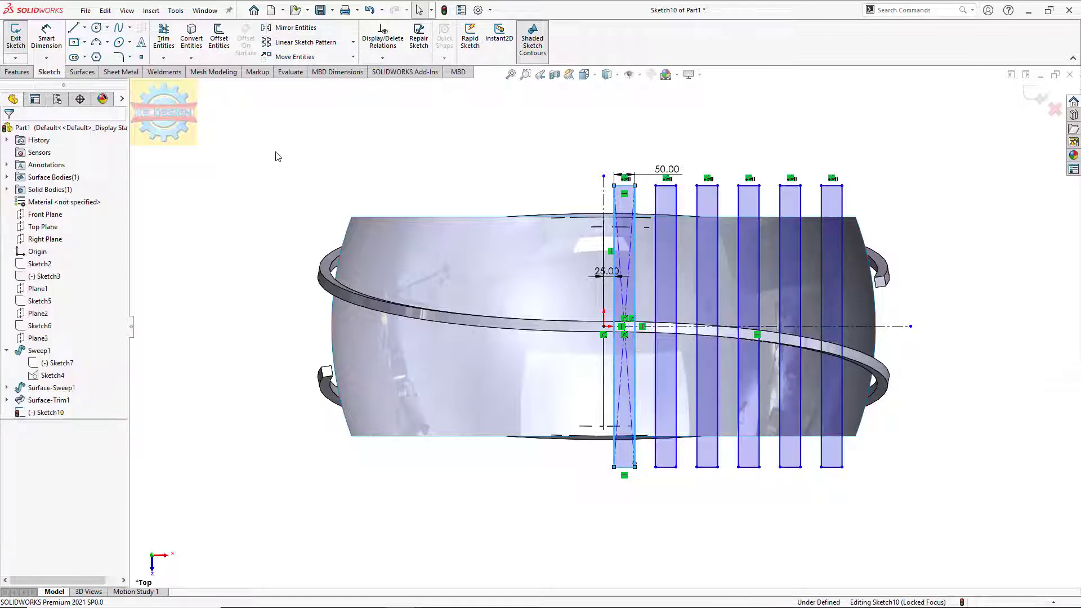
# Mirror the whole row of slat rectangles across the vertical centreline.
pyautogui.click(290, 27)
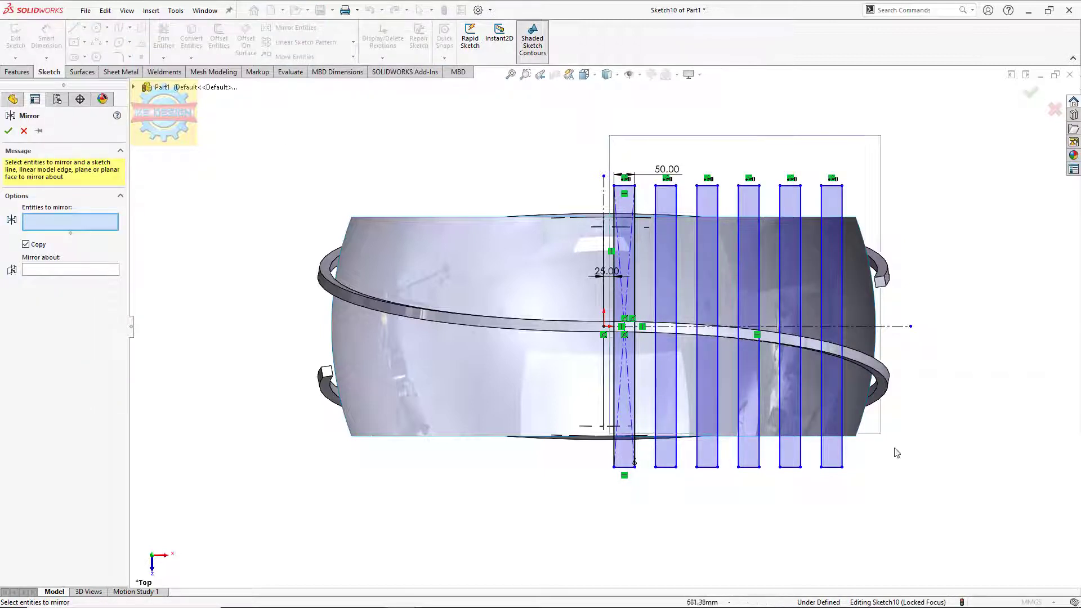
pyautogui.moveTo(612, 141); pyautogui.dragTo(934, 507)
pyautogui.click(92, 442)
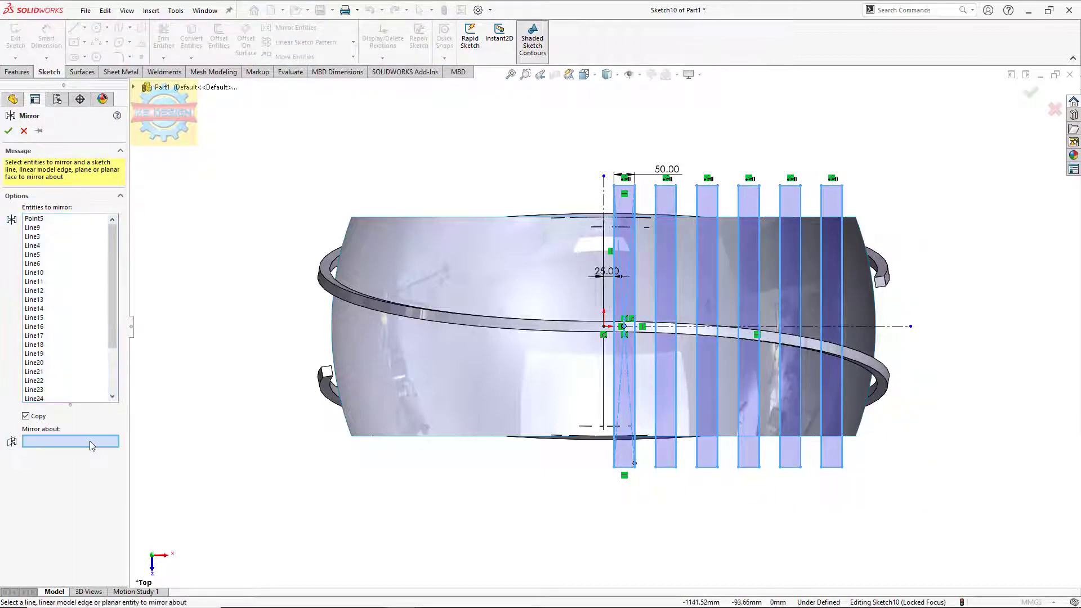
pyautogui.click(605, 233)
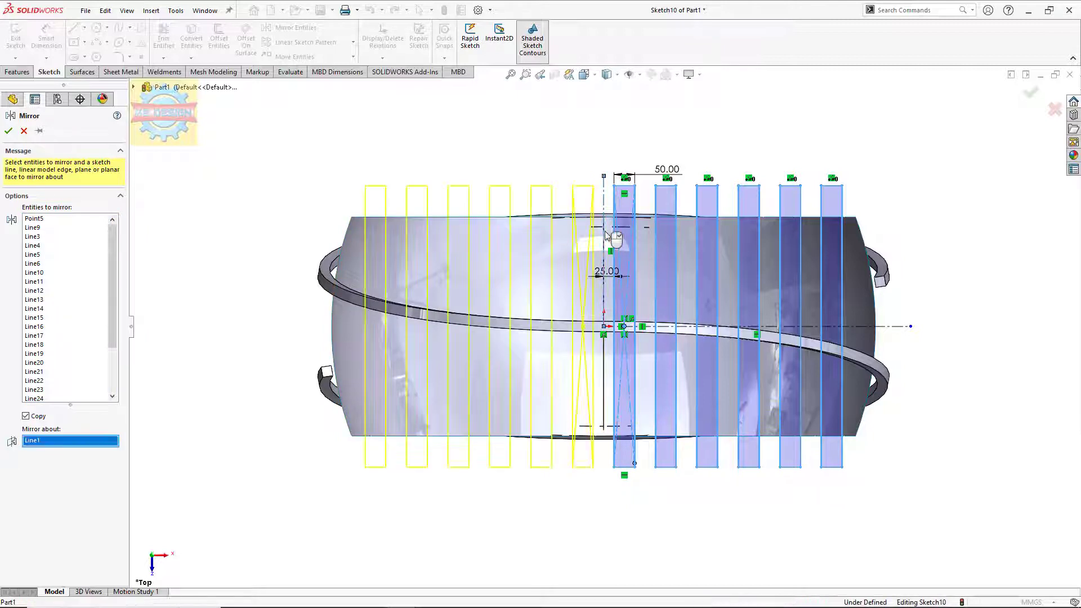
pyautogui.click(8, 131)
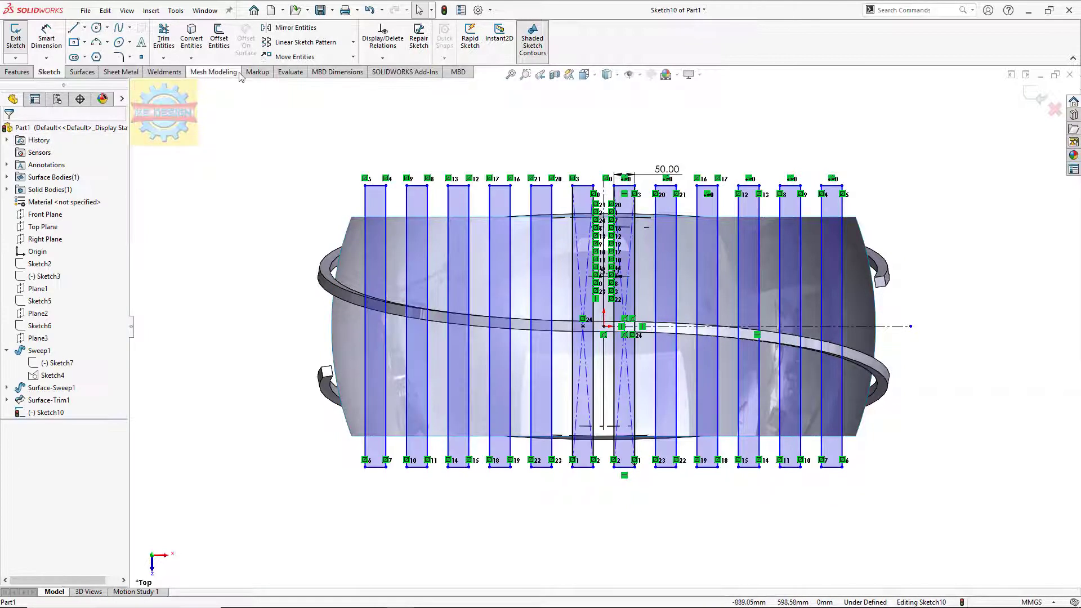
# Trim the seat surface with Sketch10, removing the twelve alternating strips between slats.
pyautogui.click(82, 71)
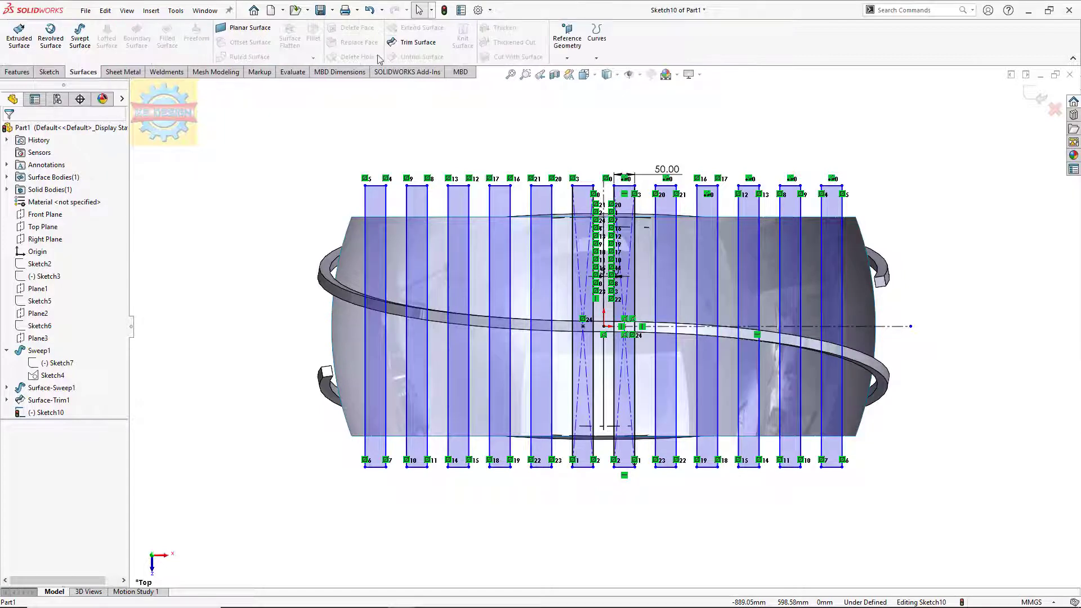
pyautogui.click(428, 45)
pyautogui.click(380, 232)
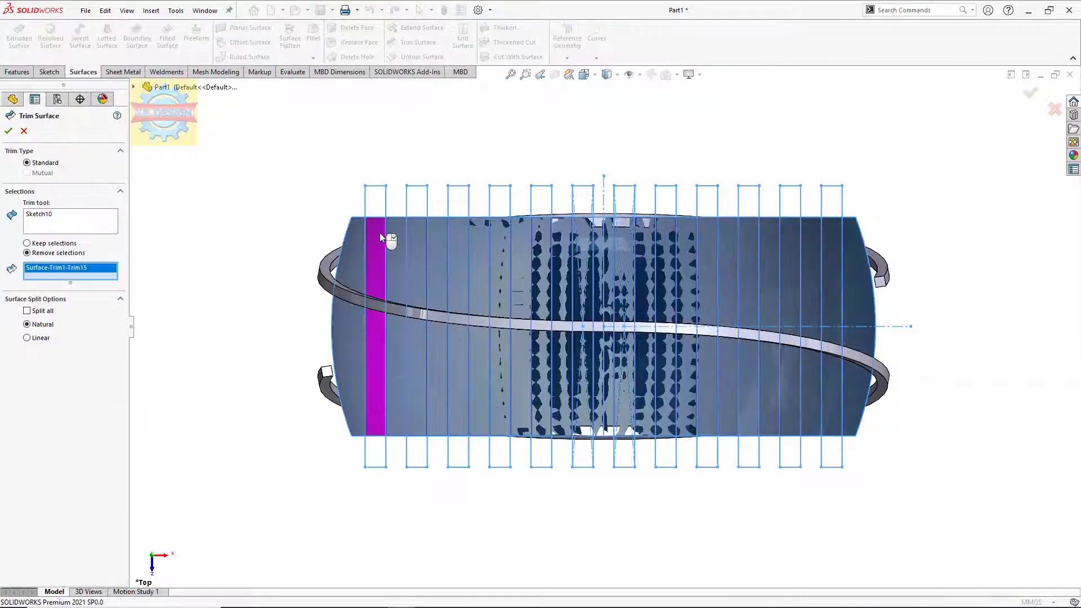
pyautogui.click(412, 240)
pyautogui.click(453, 240)
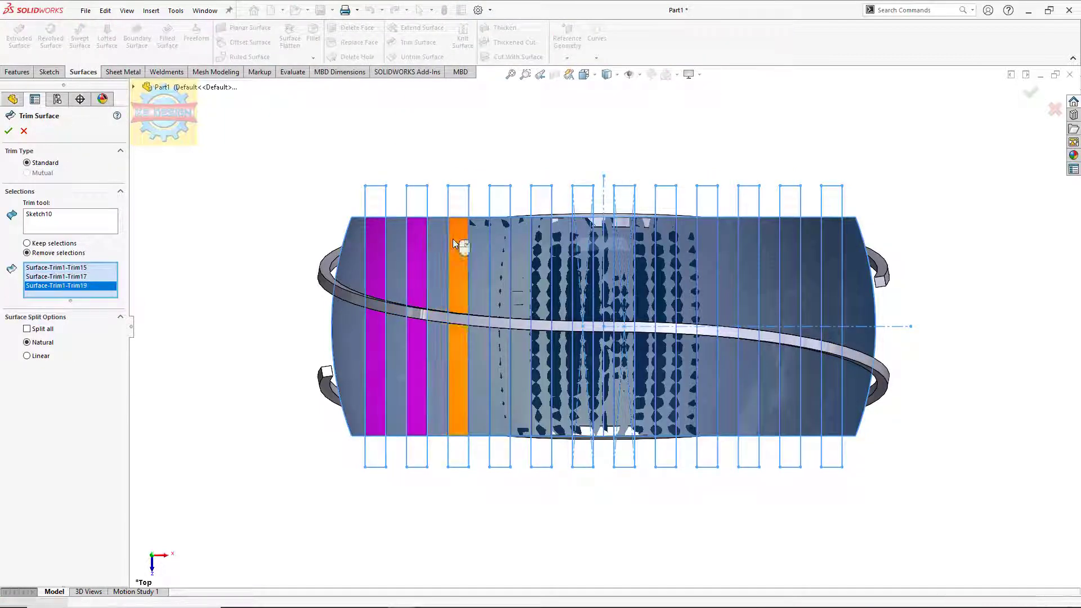
pyautogui.click(494, 242)
pyautogui.click(539, 245)
pyautogui.click(581, 248)
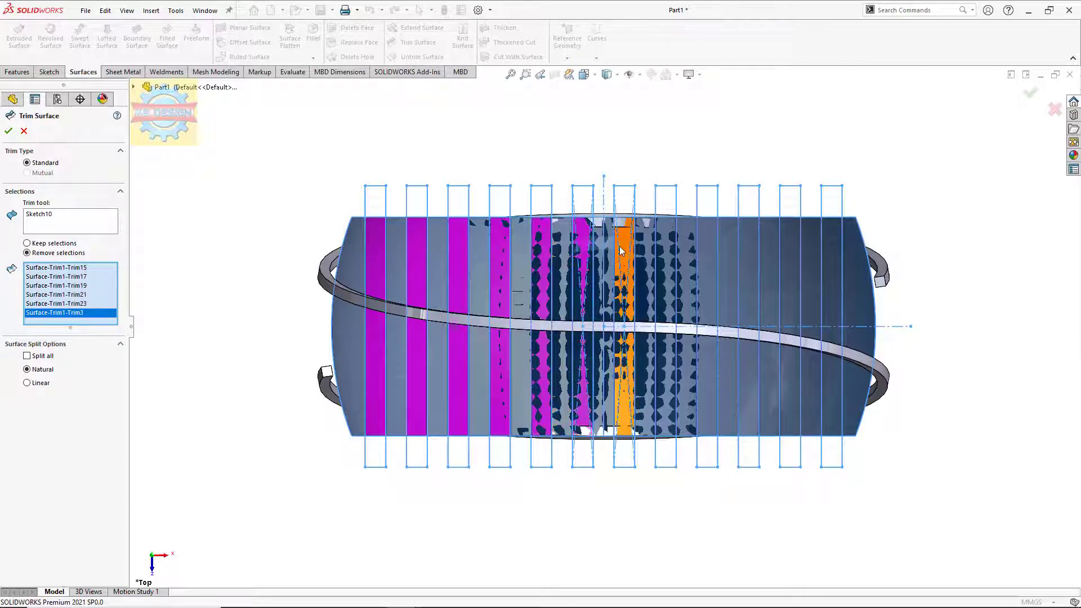
pyautogui.click(624, 249)
pyautogui.click(665, 250)
pyautogui.click(705, 249)
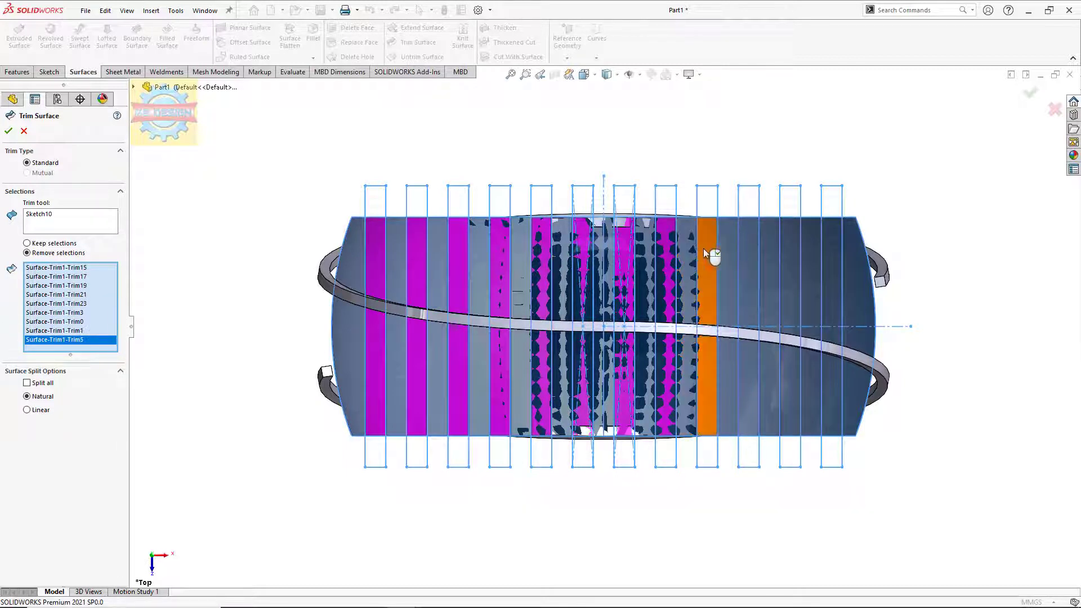
pyautogui.click(749, 254)
pyautogui.click(788, 247)
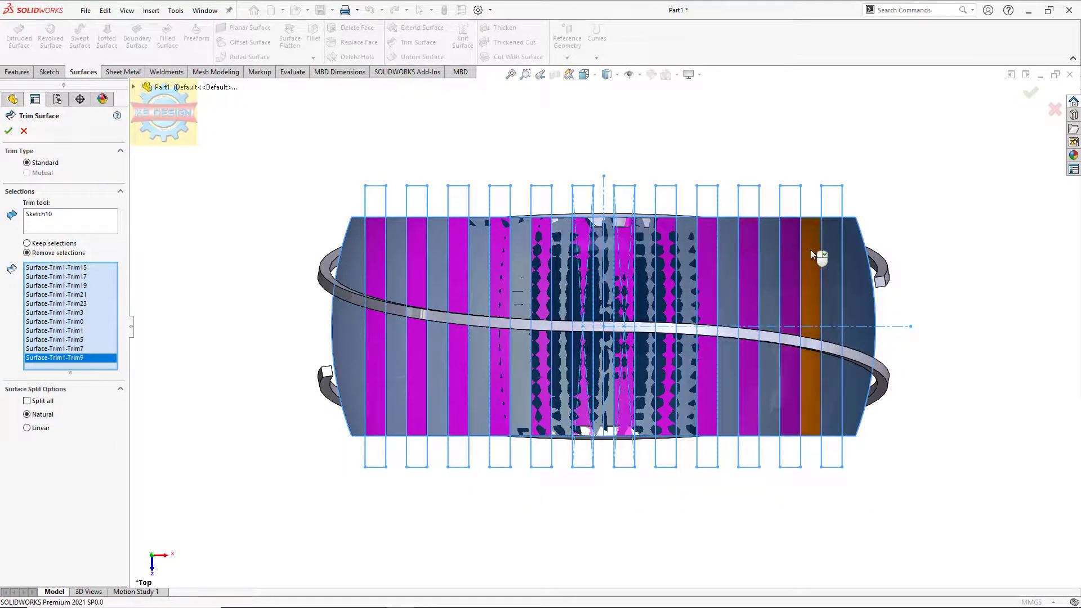
pyautogui.click(824, 257)
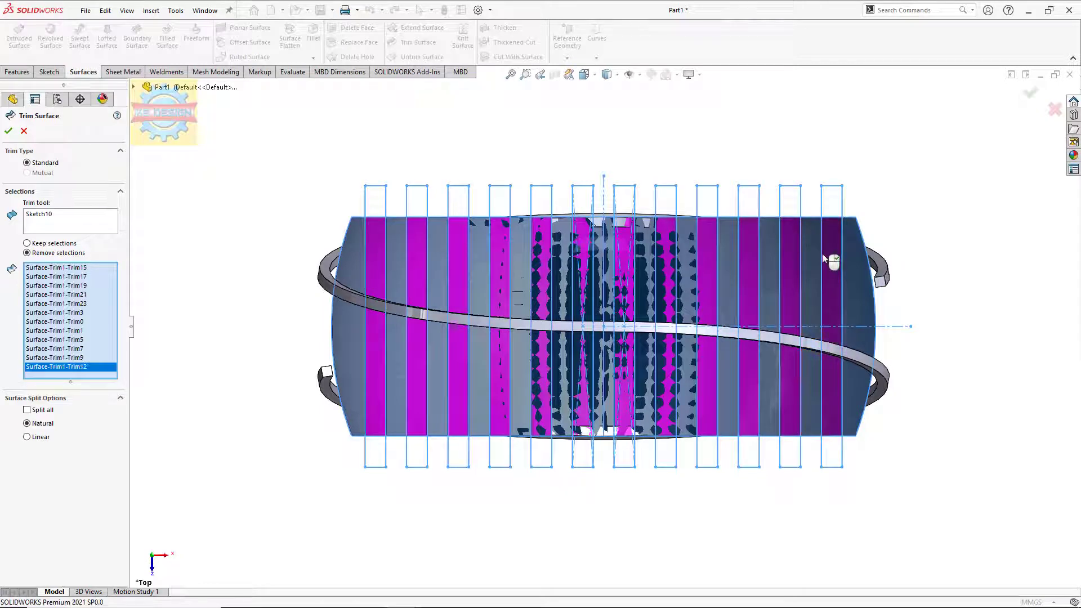
pyautogui.click(9, 131)
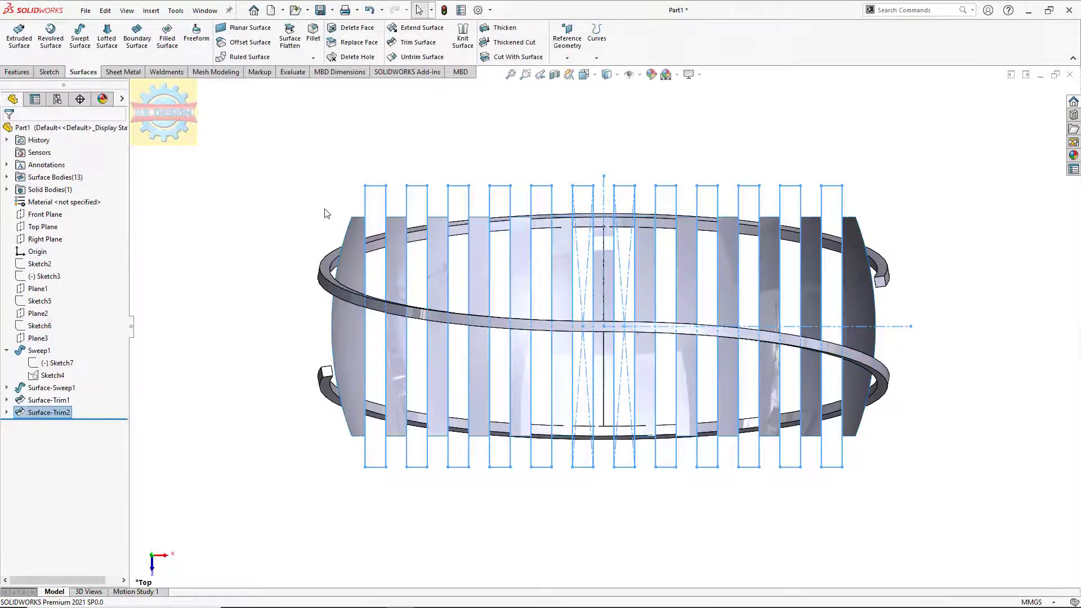
# Orbit and zoom the model to view the trimmed seat from the side.
pyautogui.click(269, 296)
pyautogui.moveTo(269, 295); pyautogui.dragTo(249, 144, button='middle')
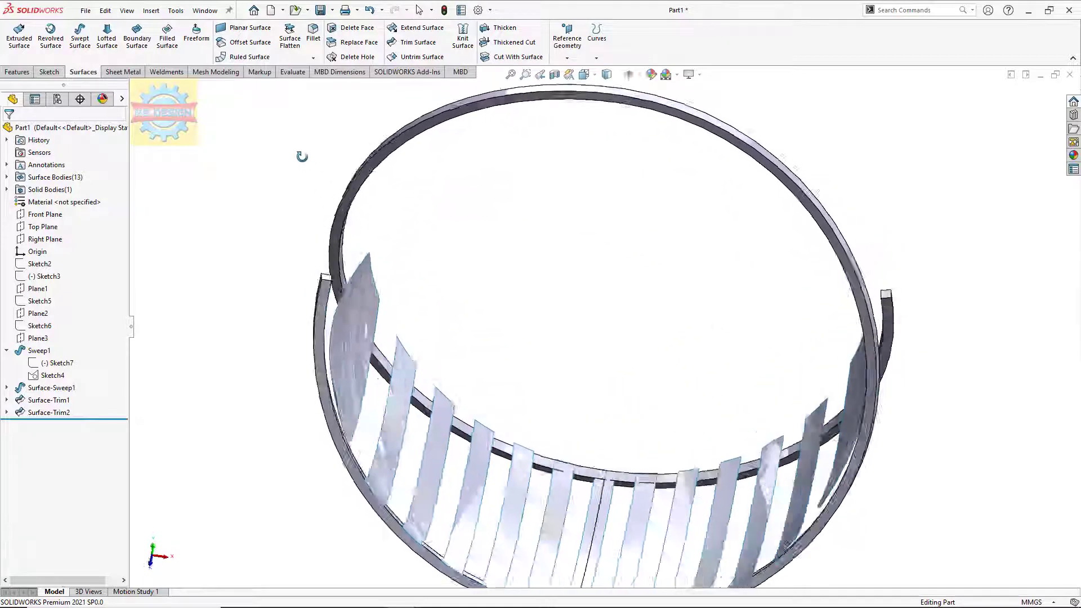
pyautogui.moveTo(291, 202)
pyautogui.mouseDown(button='middle')
pyautogui.moveTo(471, 282)
pyautogui.moveTo(446, 309)
pyautogui.moveTo(477, 332)
pyautogui.mouseUp(button='middle')
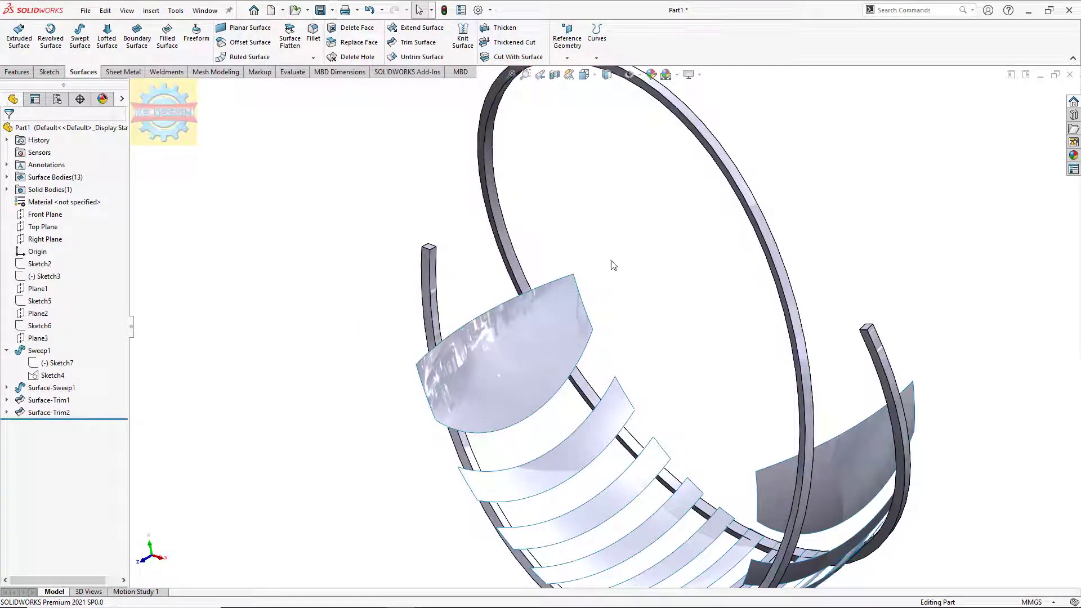
pyautogui.scroll(3, 523, 366)
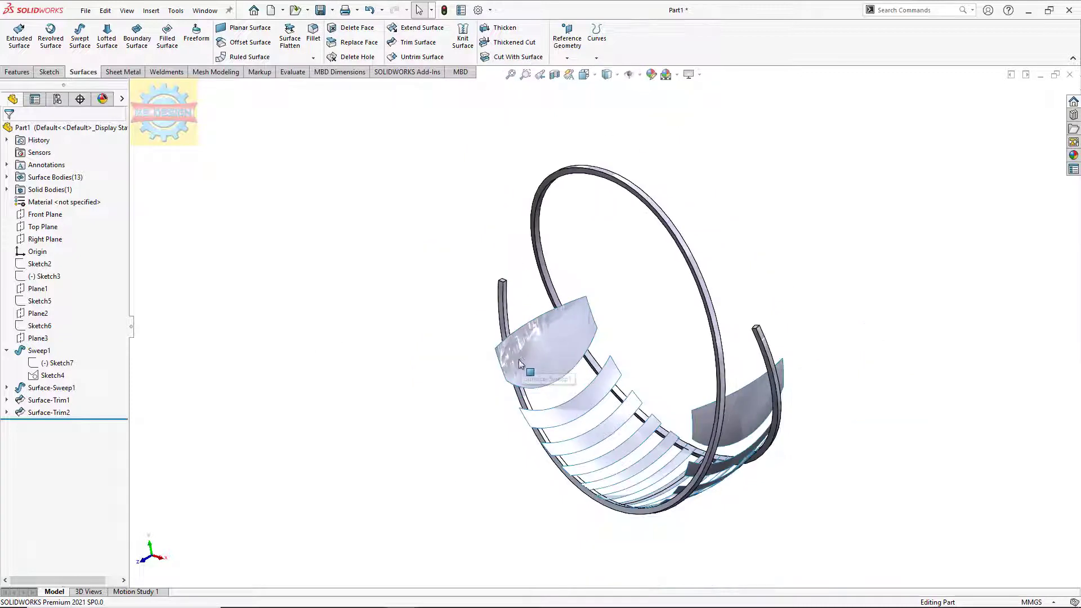
pyautogui.scroll(2, 519, 363)
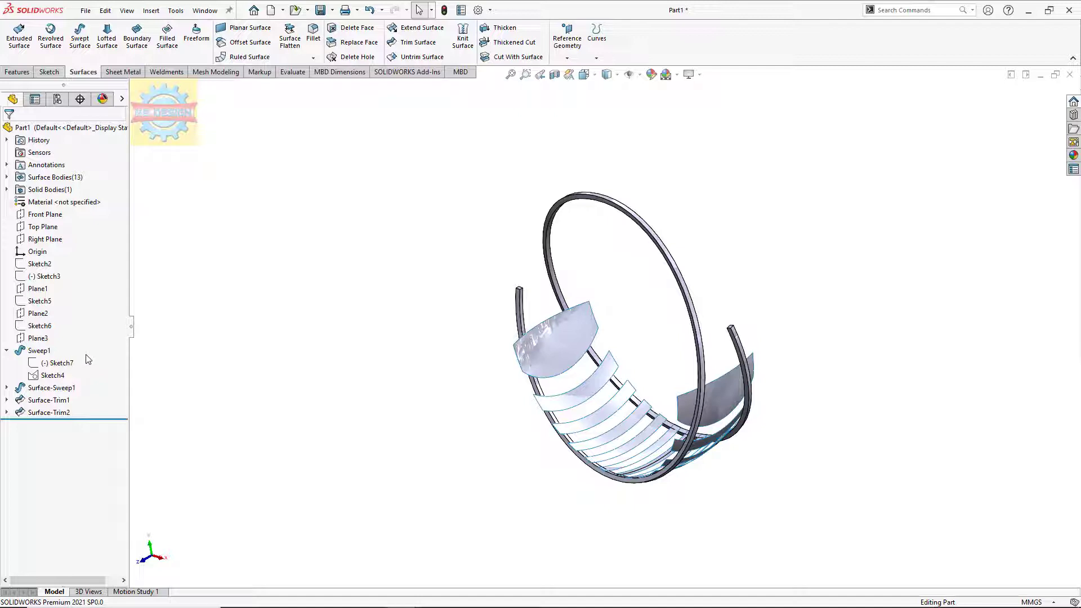
pyautogui.moveTo(601, 437); pyautogui.dragTo(608, 423, button='middle')
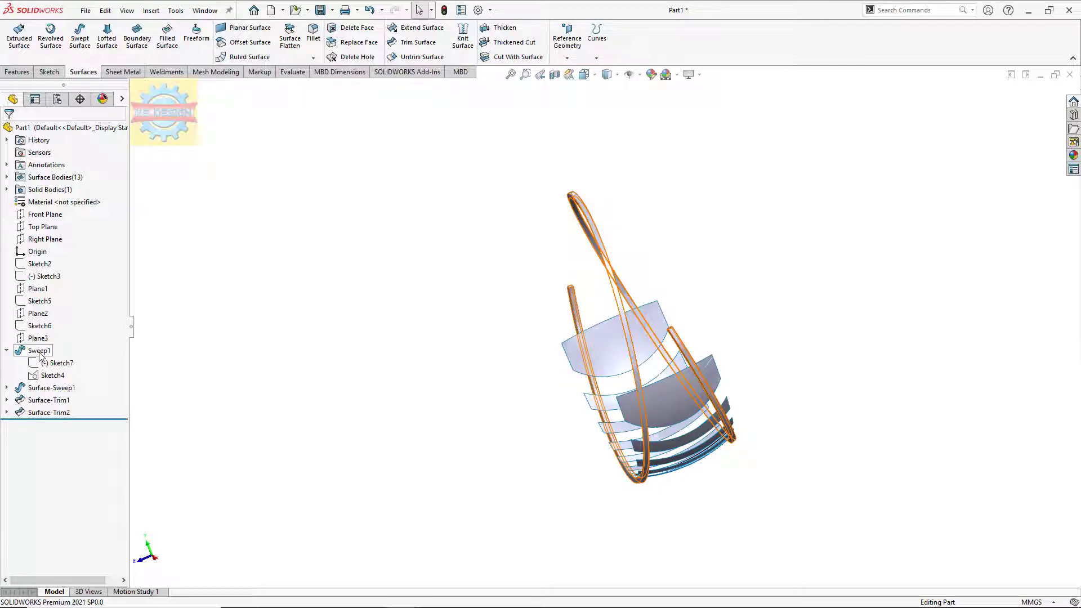
# Edit Sketch9 under Surface-Trim1, dragging the trim rectangle's bottom edge lower.
pyautogui.click(7, 412)
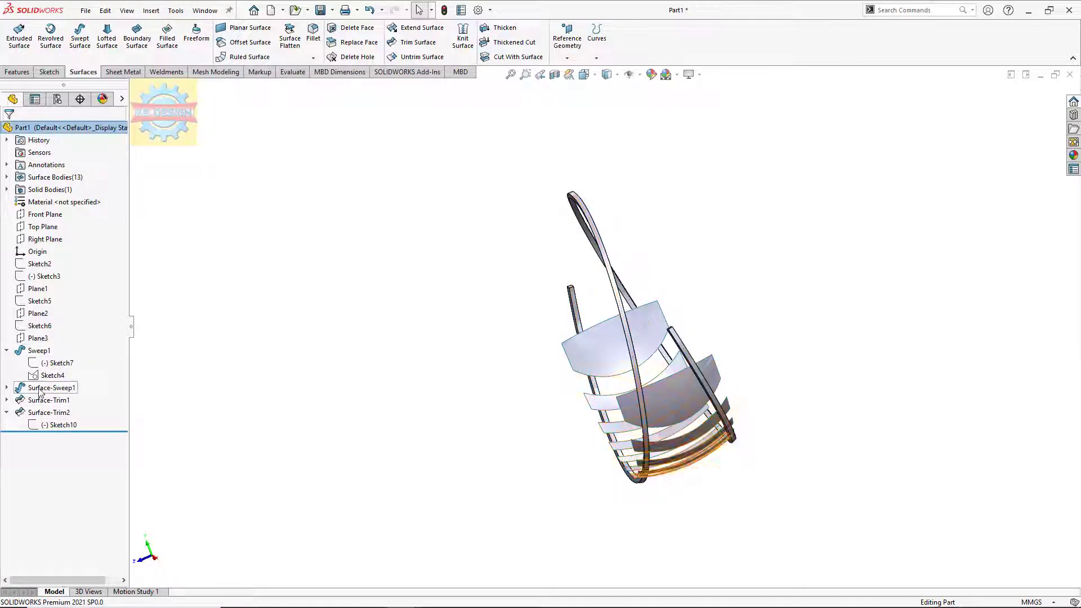
pyautogui.click(7, 387)
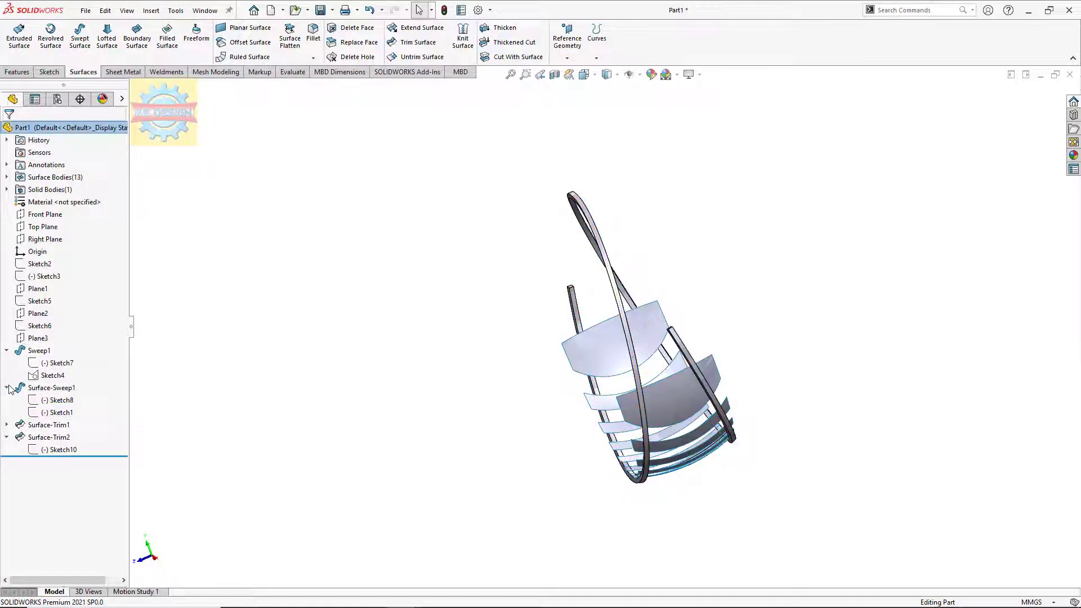
pyautogui.click(7, 425)
pyautogui.click(56, 437)
pyautogui.click(63, 404)
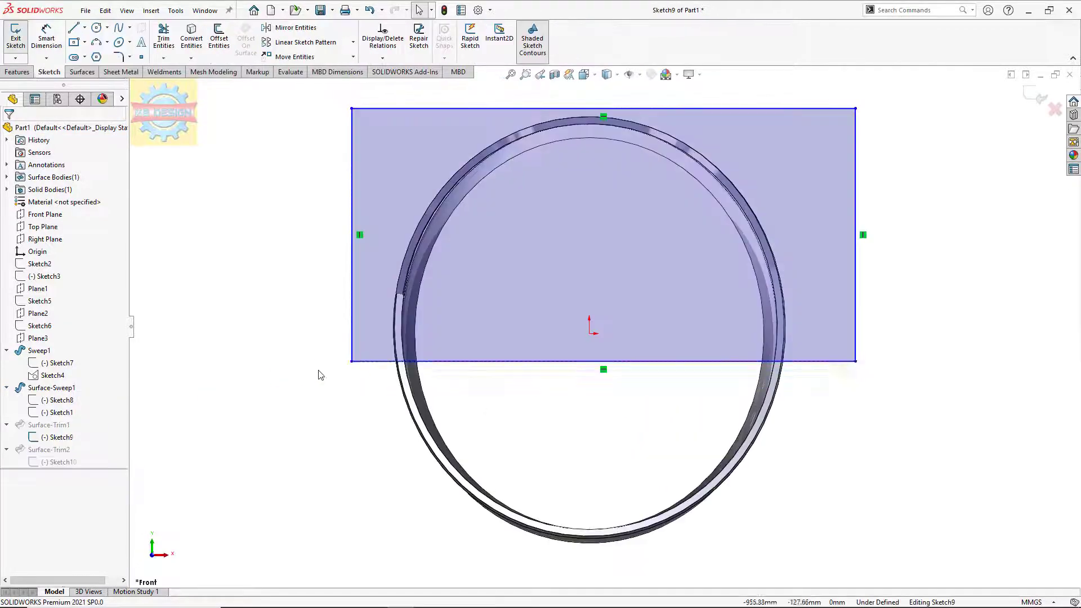
pyautogui.moveTo(351, 361); pyautogui.dragTo(350, 381)
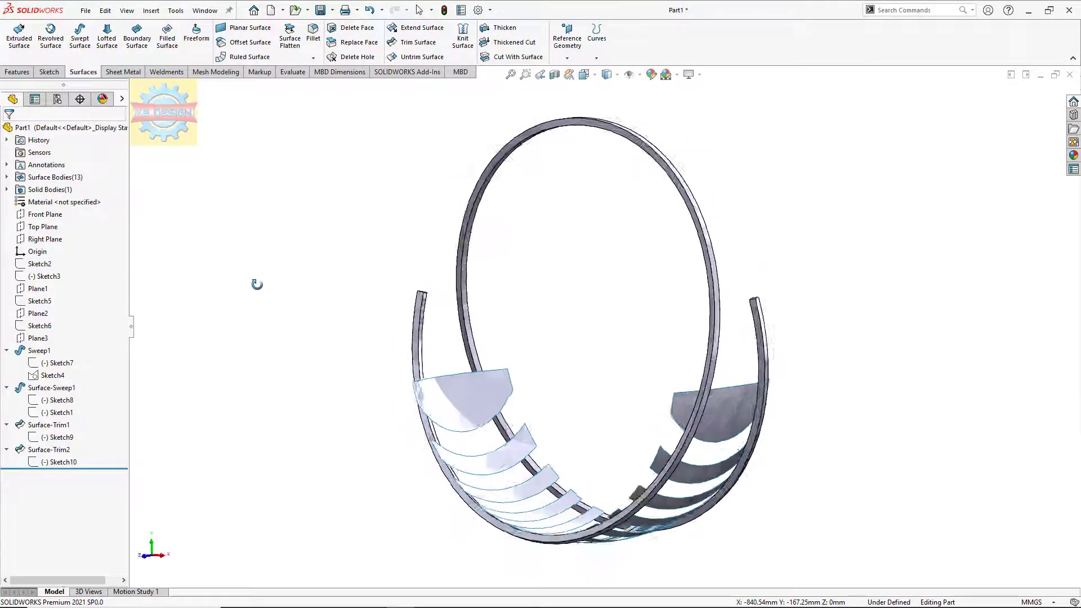
pyautogui.click(39, 241)
# Sketch a closed triangle on the Right Plane beside the left chair leg.
pyautogui.click(52, 230)
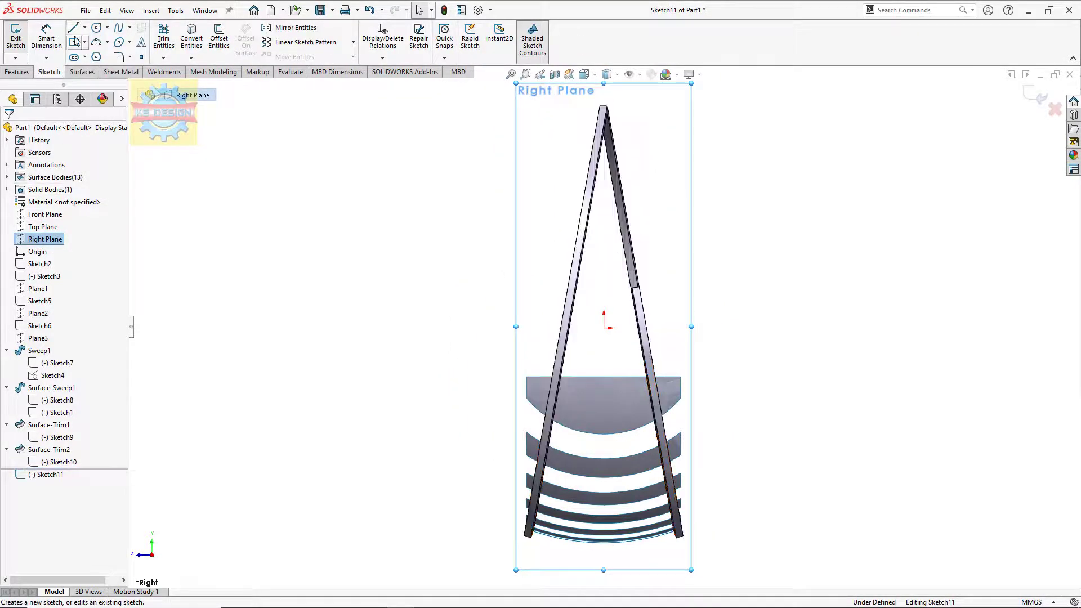
pyautogui.click(76, 29)
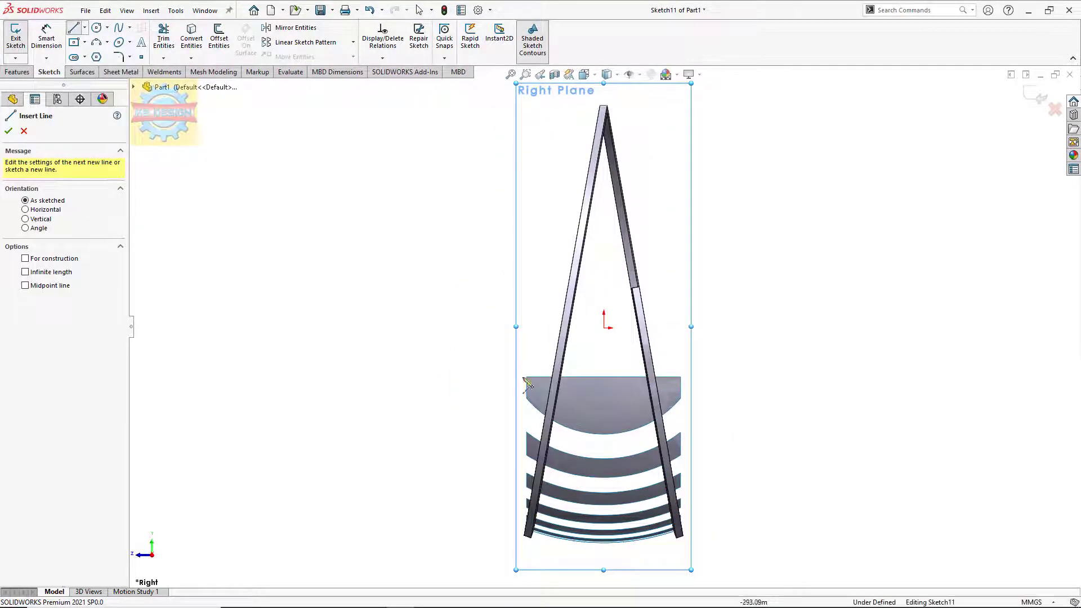
pyautogui.click(603, 109)
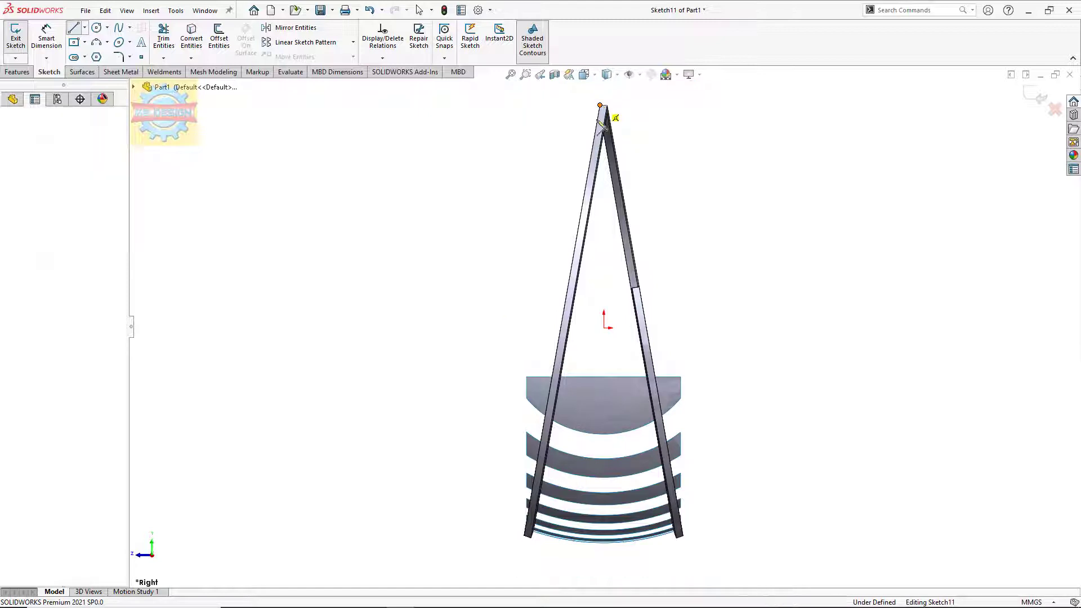
pyautogui.click(524, 537)
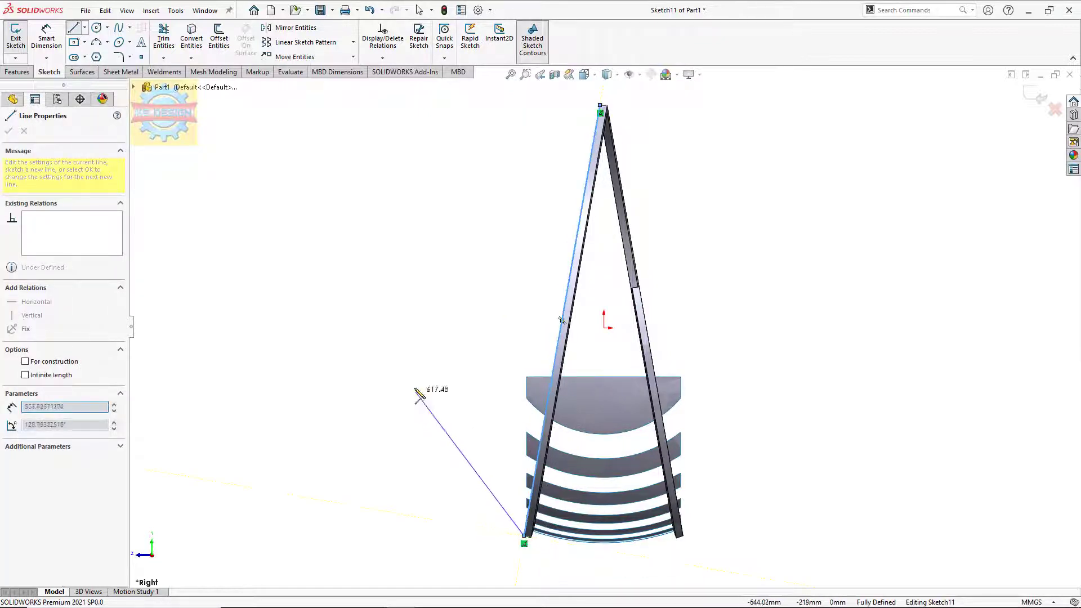
pyautogui.click(405, 366)
pyautogui.click(600, 107)
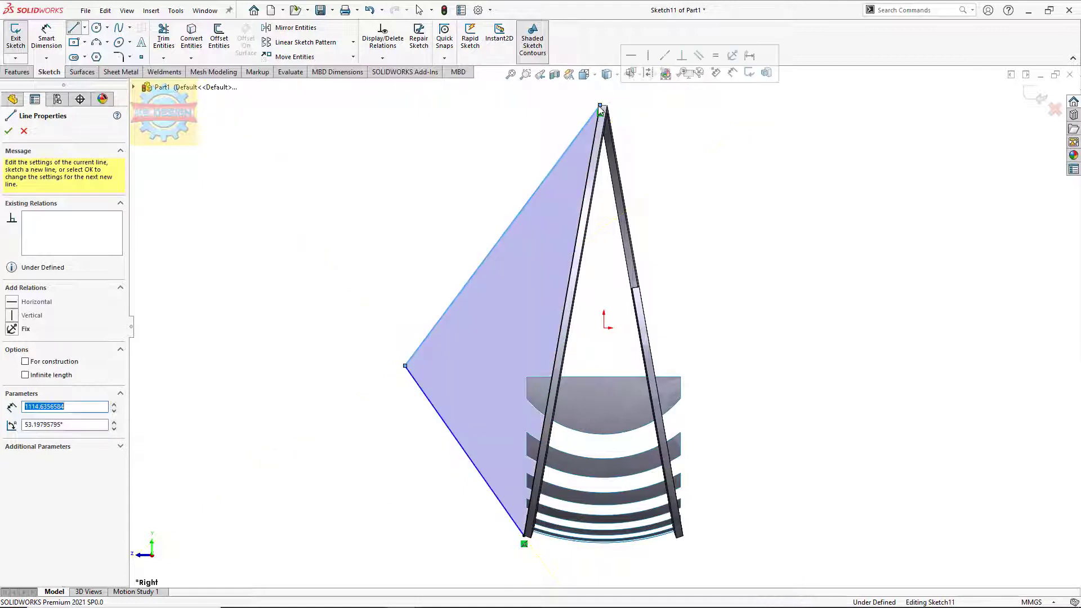
pyautogui.press('Escape')
# Add a vertical centerline running up from the origin.
pyautogui.click(84, 27)
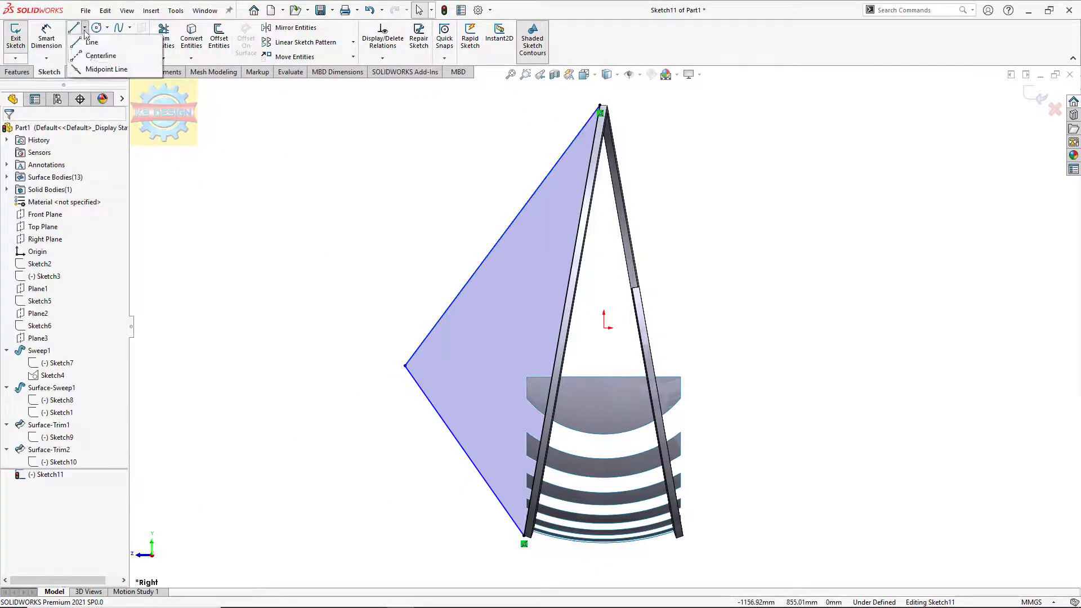
pyautogui.click(96, 56)
pyautogui.click(603, 328)
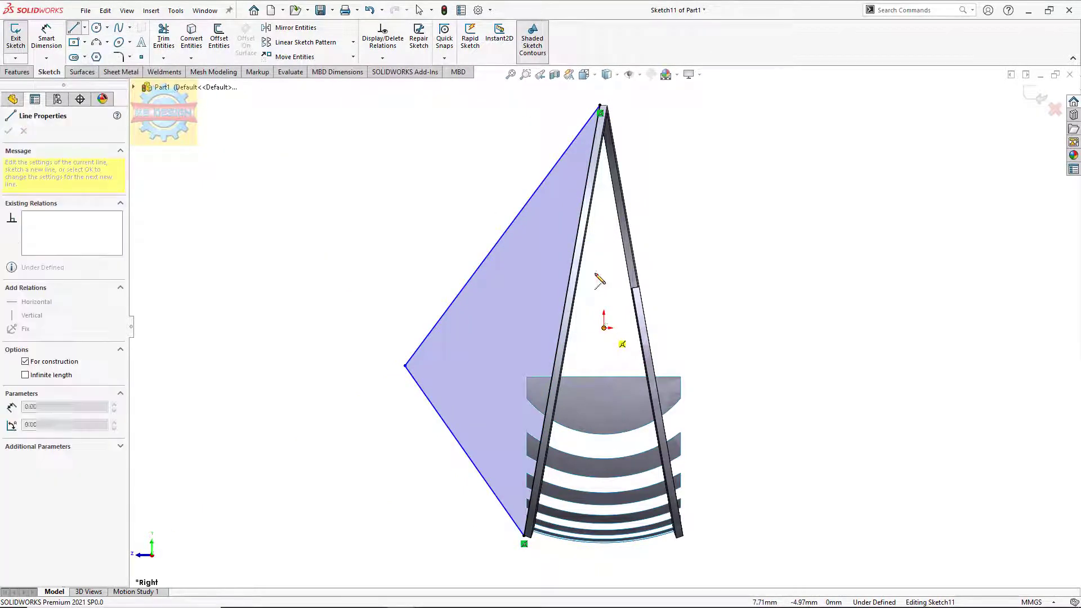
pyautogui.click(604, 247)
# Mirror the triangle across the centerline into a diamond outline and exit the sketch.
pyautogui.click(311, 32)
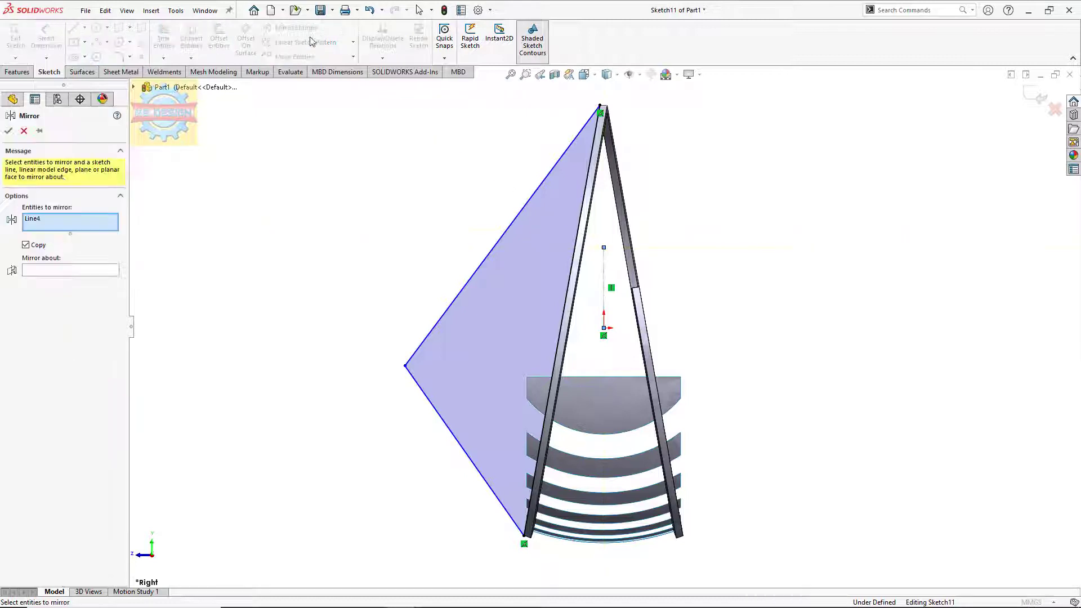
pyautogui.rightClick(35, 223)
pyautogui.click(78, 228)
pyautogui.click(495, 307)
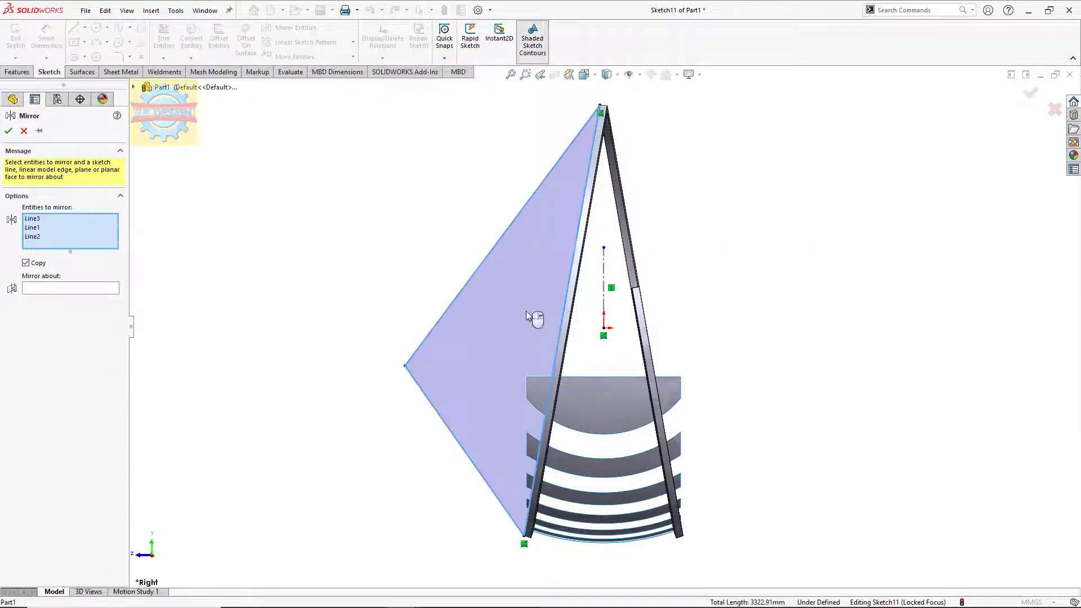
pyautogui.click(111, 289)
pyautogui.click(603, 279)
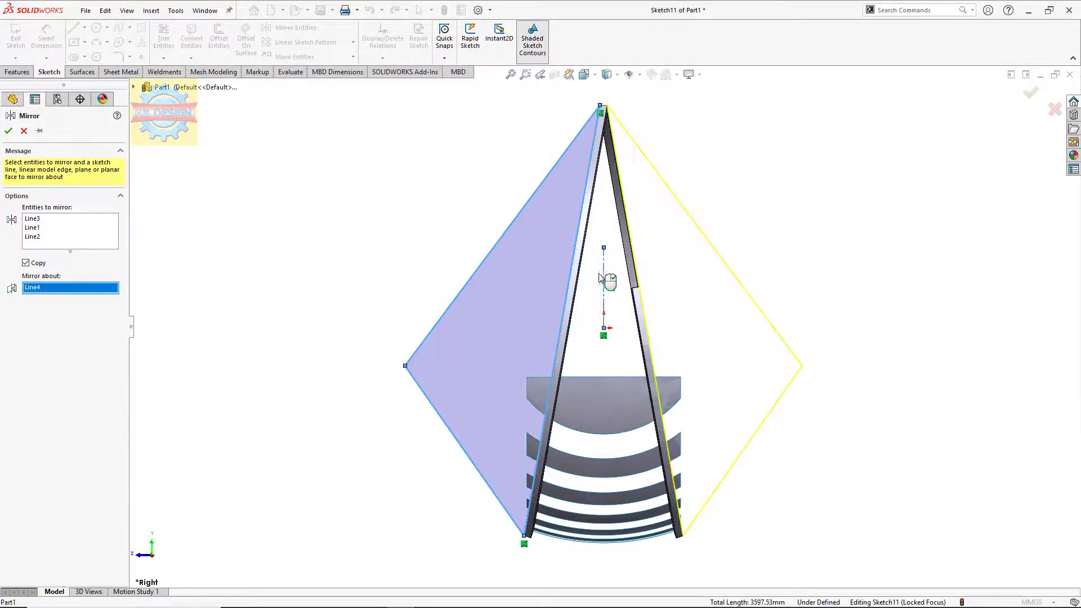
pyautogui.click(9, 131)
pyautogui.click(1031, 93)
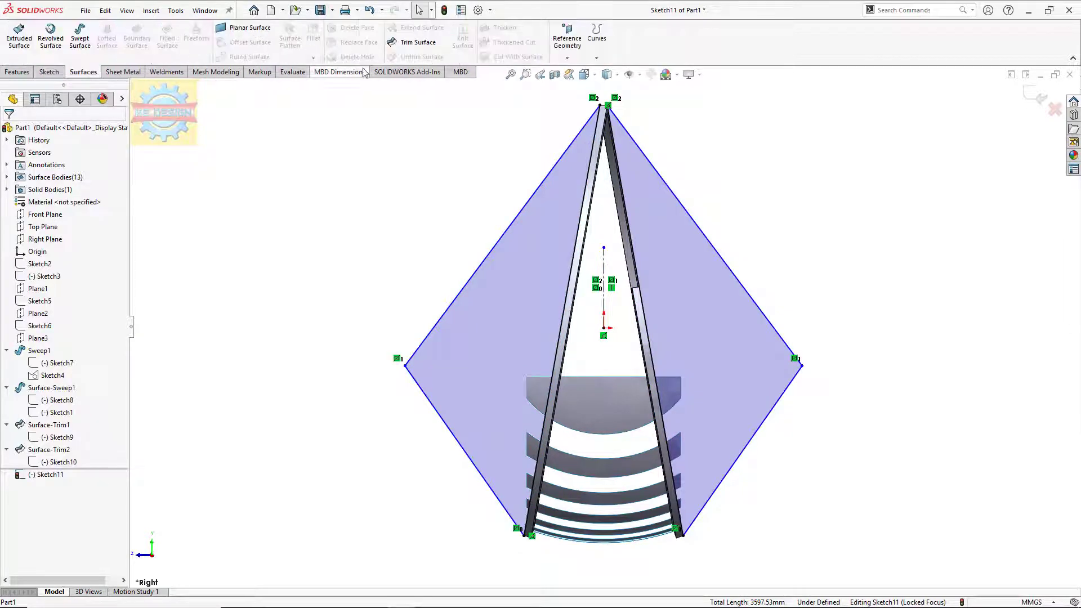
pyautogui.click(417, 42)
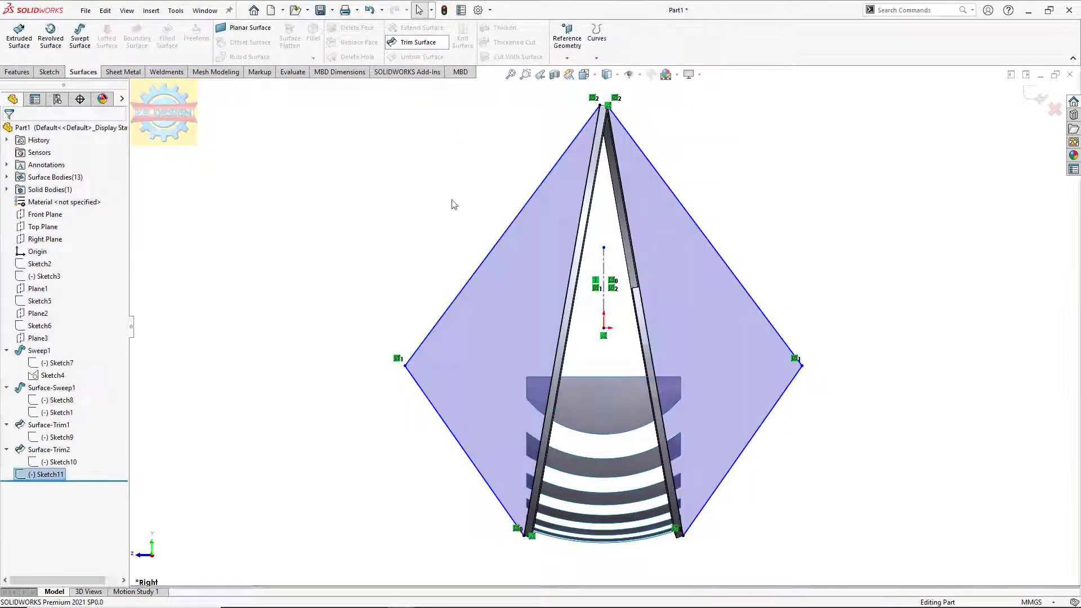
# Mark the slat end pieces outside the legs on both sides for removal.
pyautogui.scroll(-4, 611, 445)
pyautogui.scroll(3, 599, 429)
pyautogui.scroll(-3, 611, 422)
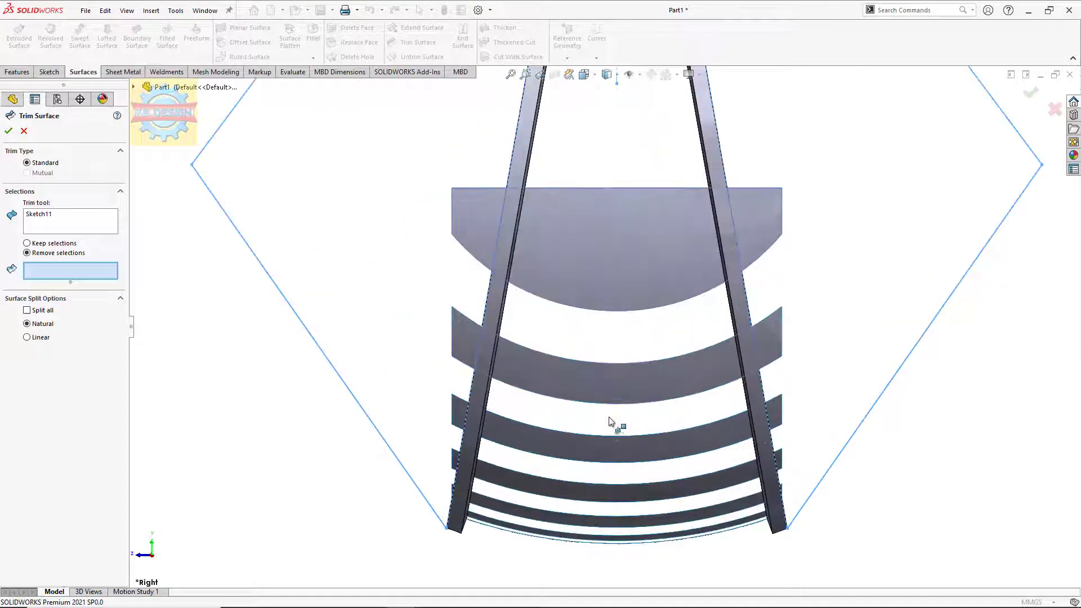
pyautogui.click(457, 496)
pyautogui.click(459, 462)
pyautogui.click(459, 411)
pyautogui.click(463, 338)
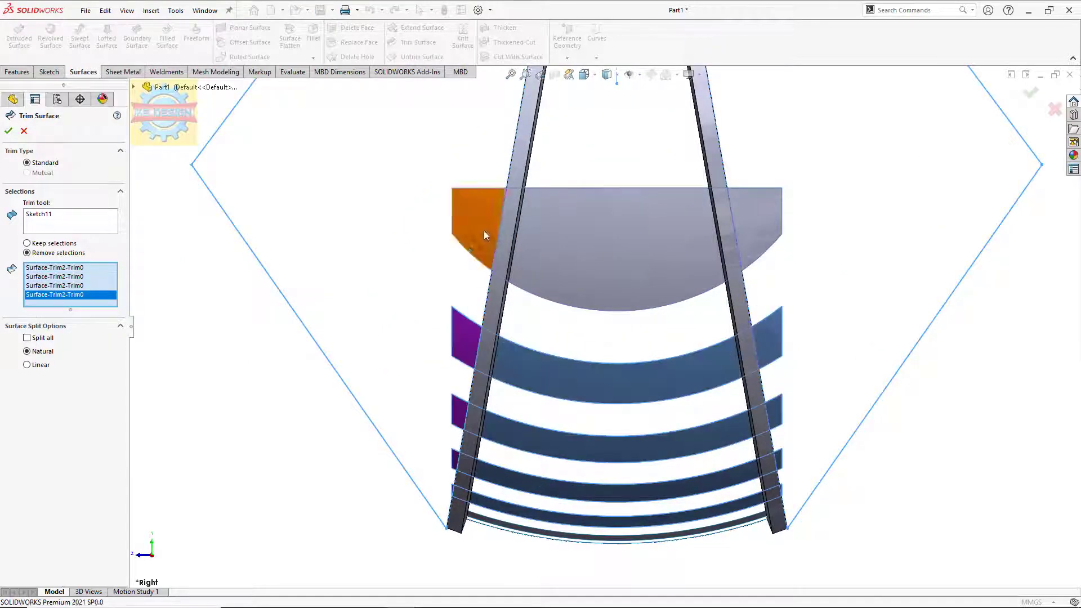
pyautogui.click(485, 235)
pyautogui.click(766, 236)
pyautogui.click(774, 338)
pyautogui.click(776, 420)
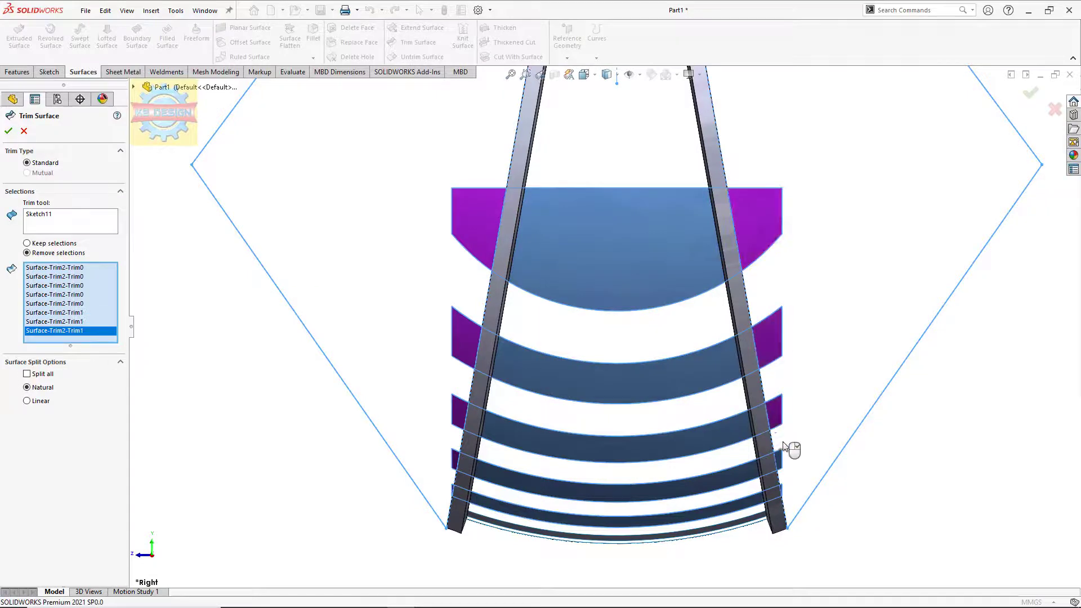
pyautogui.click(780, 459)
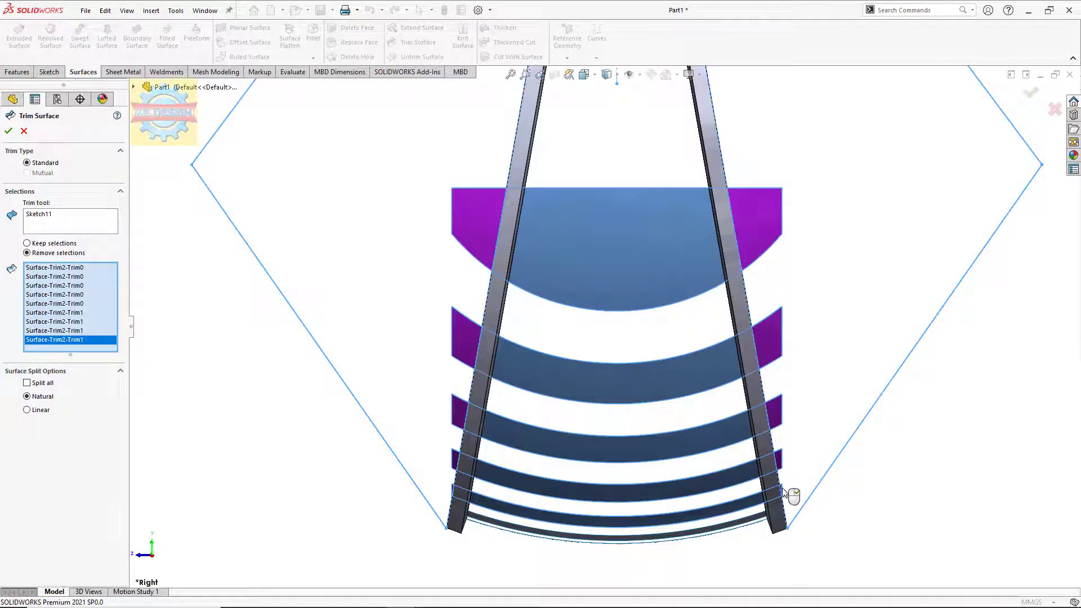
pyautogui.click(782, 490)
# Orbit to the right side and mark its outer slat ends for removal.
pyautogui.moveTo(803, 485); pyautogui.dragTo(882, 437, button='middle')
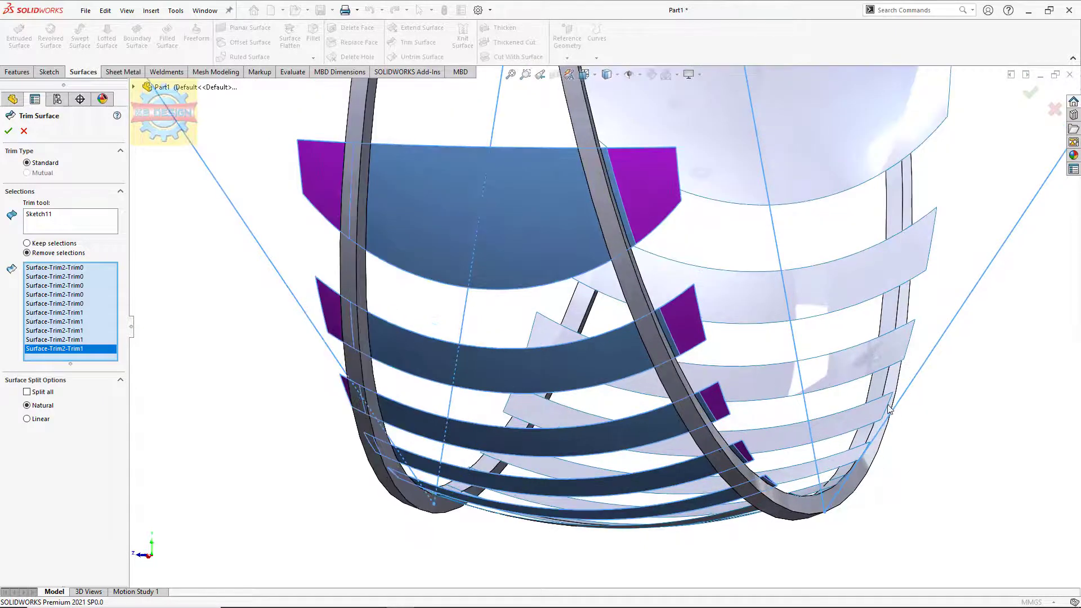
pyautogui.click(888, 406)
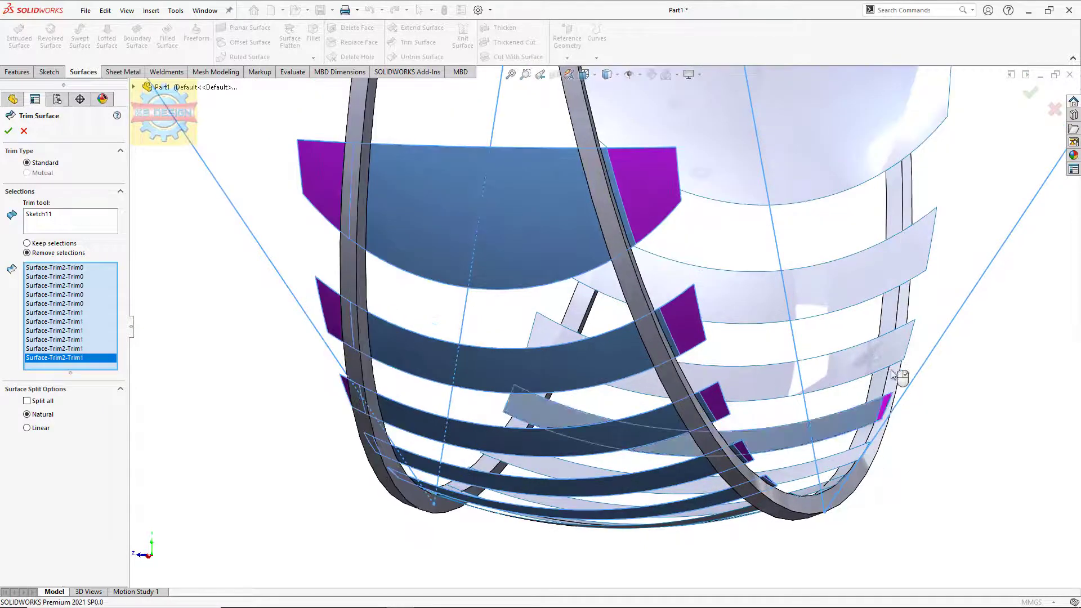
pyautogui.click(904, 343)
pyautogui.click(912, 256)
pyautogui.click(926, 146)
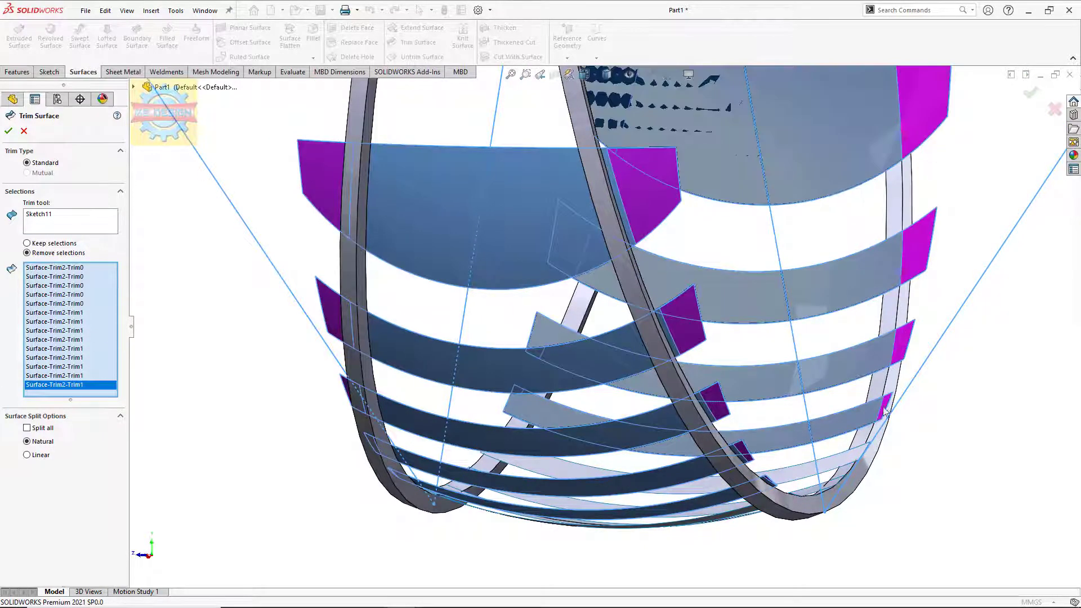
pyautogui.moveTo(867, 451)
pyautogui.mouseDown(button='middle')
pyautogui.moveTo(871, 490)
pyautogui.moveTo(848, 432)
pyautogui.mouseUp(button='middle')
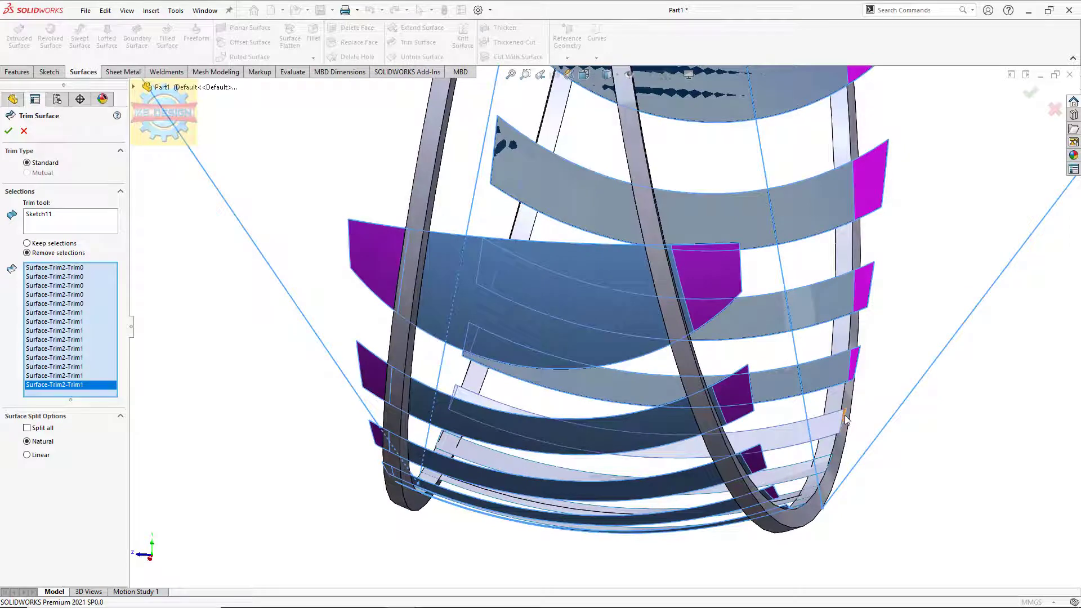
pyautogui.click(844, 423)
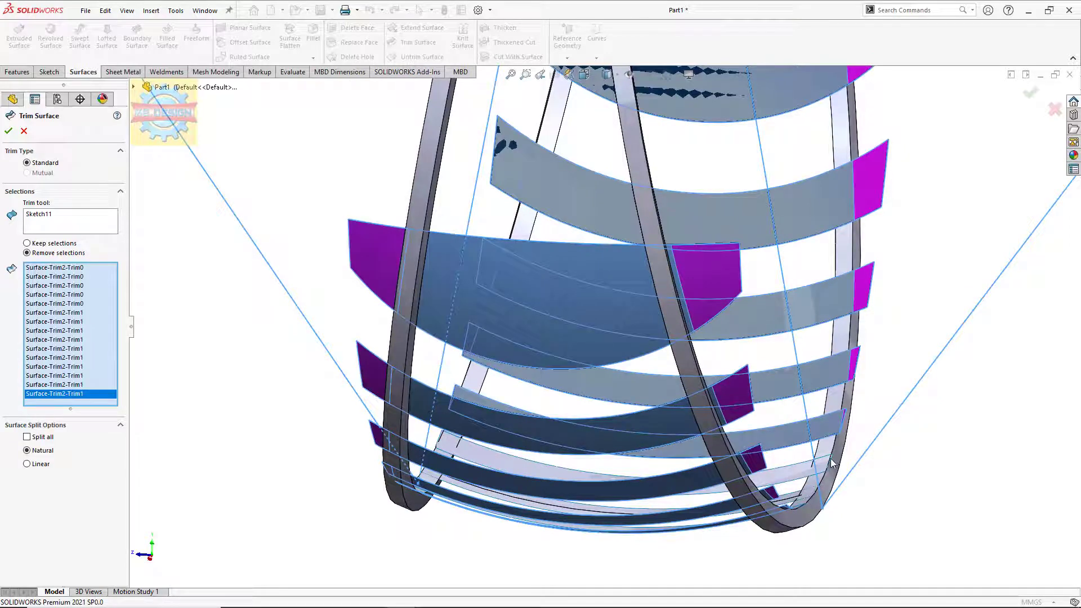
# Reorient the view and mark the remaining upper-left slat end pieces for removal.
pyautogui.moveTo(830, 460); pyautogui.dragTo(833, 470, button='middle')
pyautogui.scroll(-3, 836, 478)
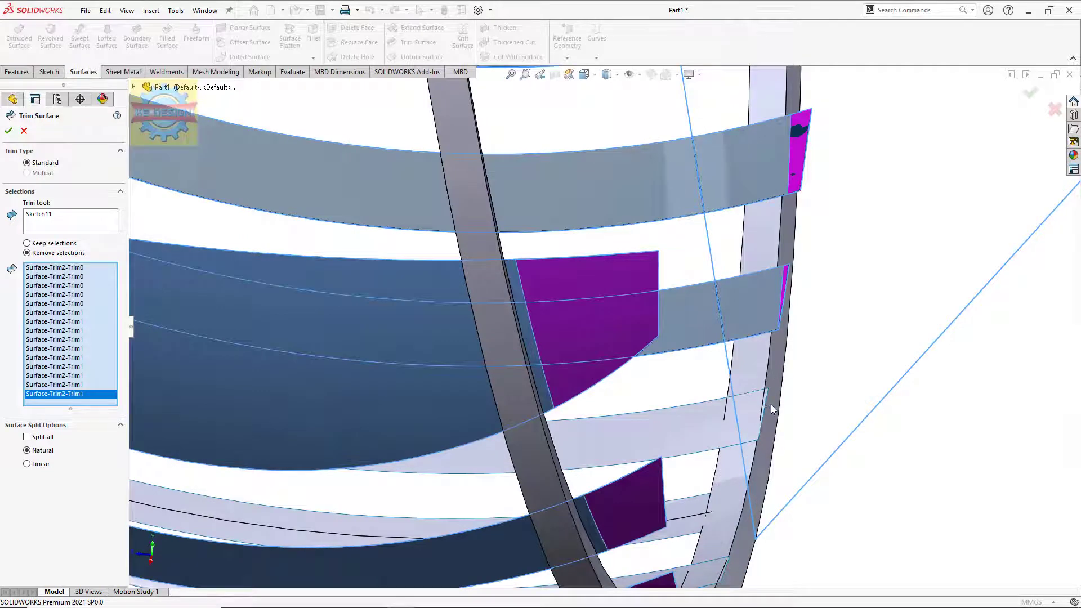
pyautogui.scroll(3, 771, 410)
pyautogui.moveTo(647, 398); pyautogui.dragTo(645, 411, button='middle')
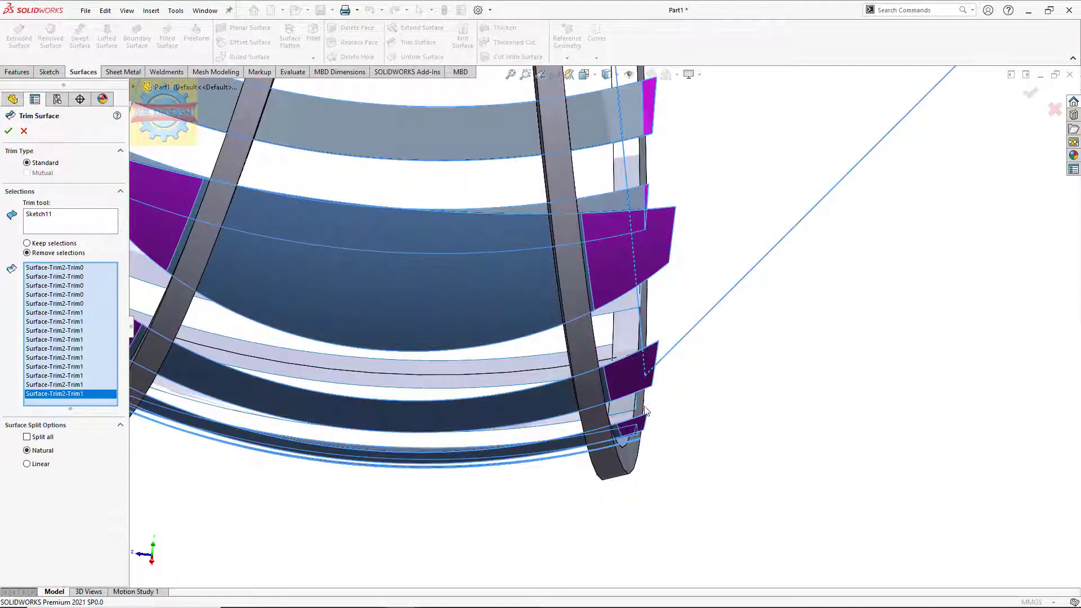
pyautogui.scroll(3, 636, 412)
pyautogui.scroll(-3, 314, 253)
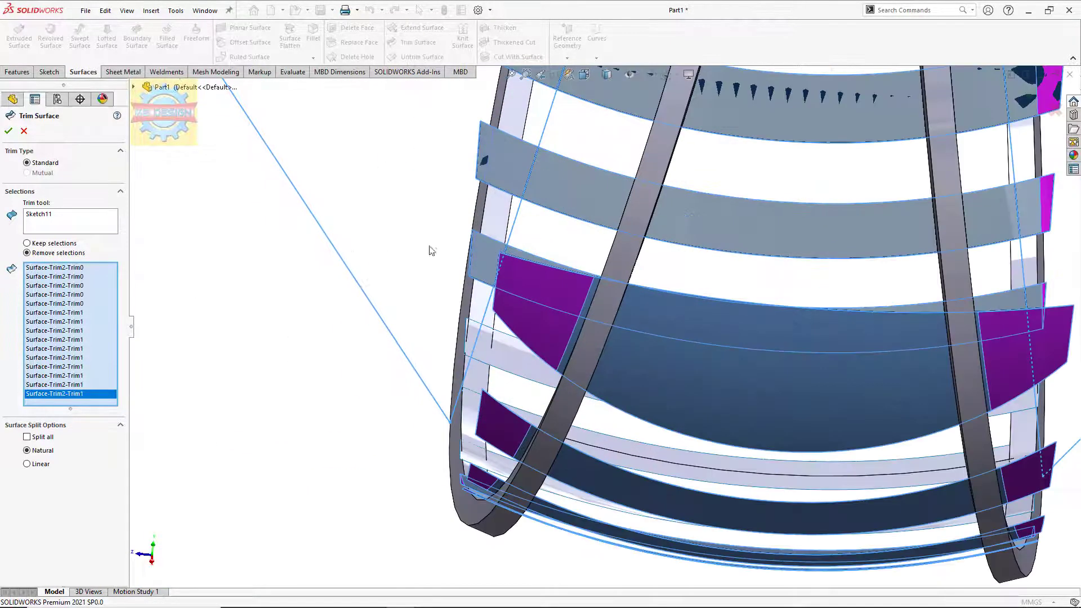
pyautogui.click(474, 250)
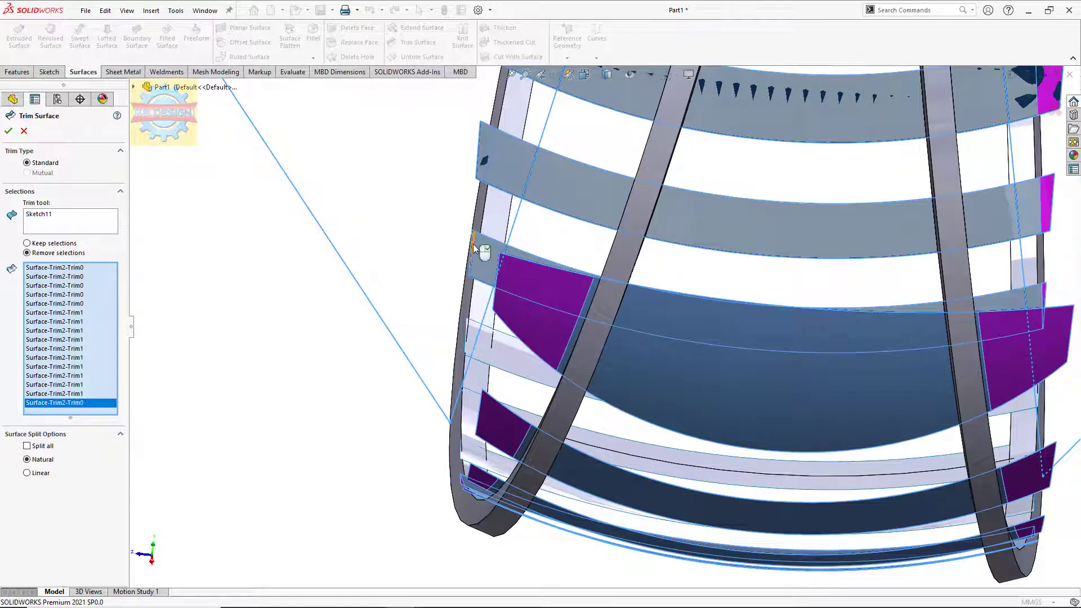
pyautogui.click(481, 188)
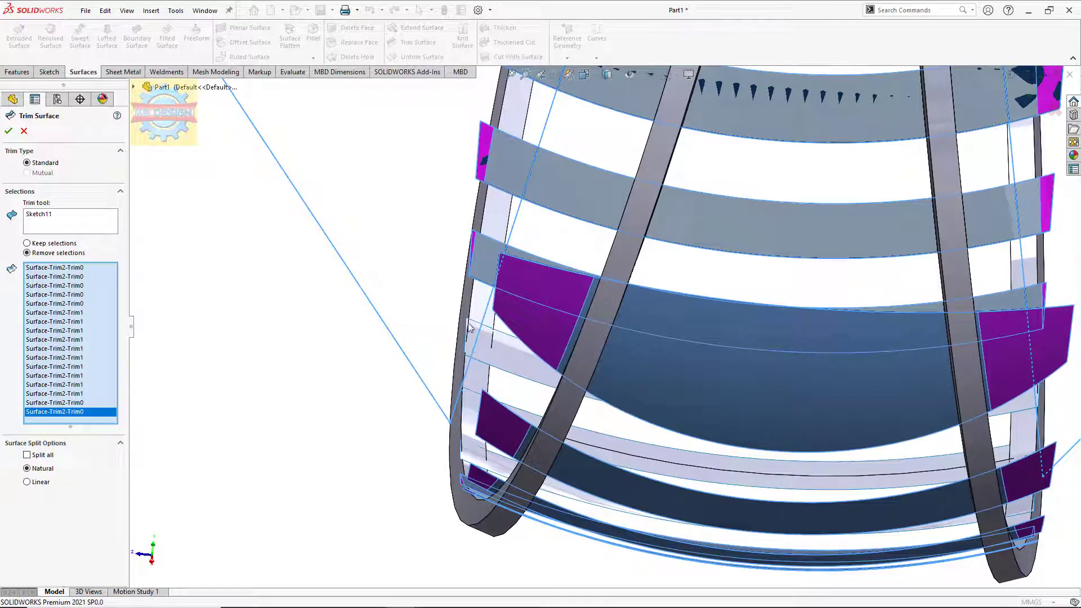
pyautogui.moveTo(474, 348); pyautogui.dragTo(490, 381, button='middle')
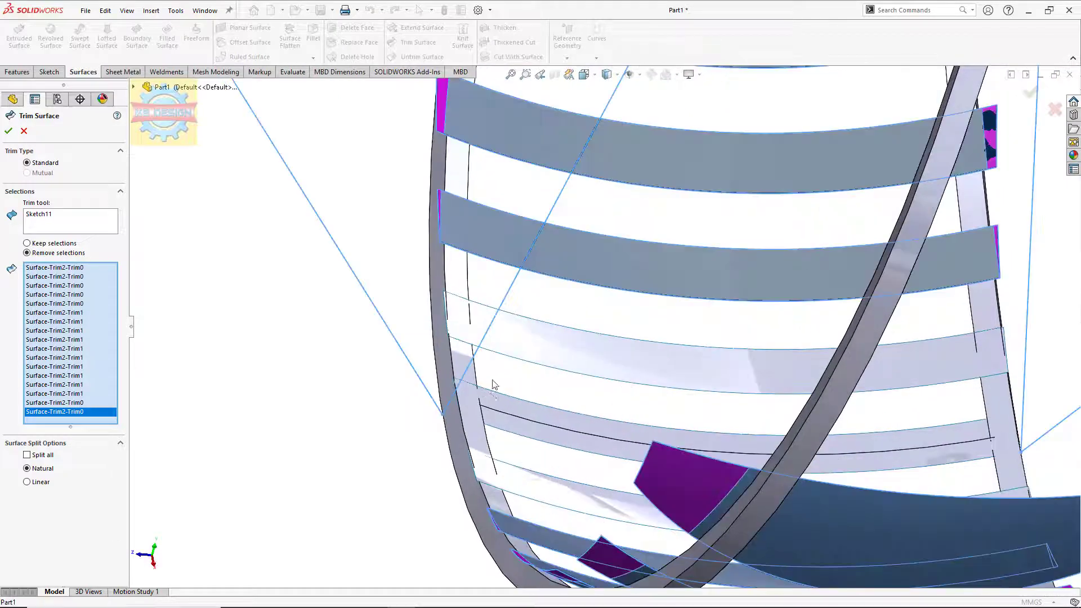
pyautogui.scroll(3, 490, 381)
pyautogui.scroll(-2, 555, 164)
pyautogui.click(544, 195)
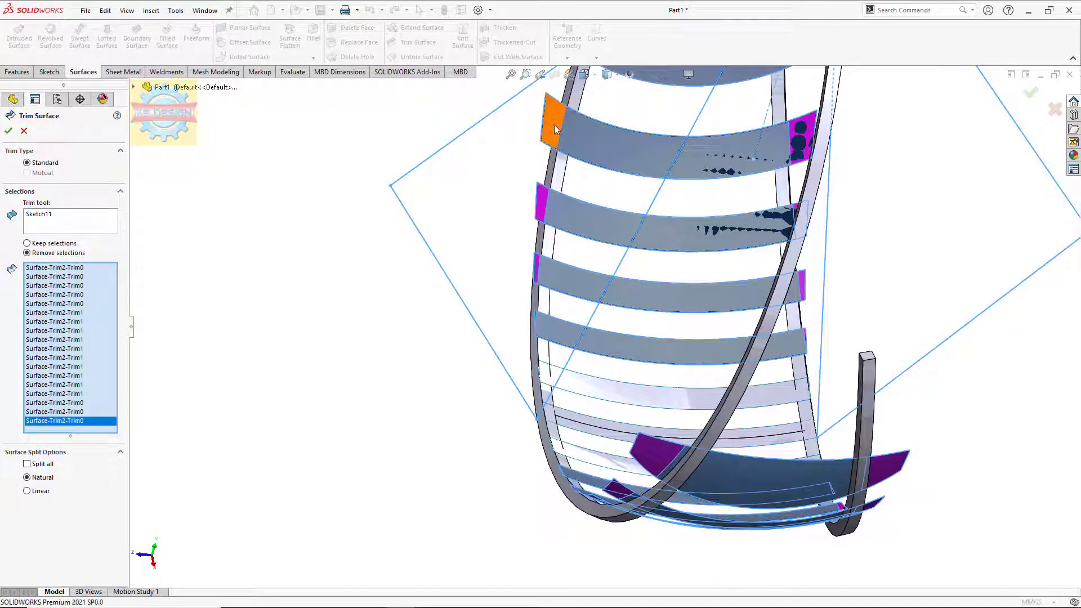
pyautogui.click(550, 117)
pyautogui.moveTo(557, 237); pyautogui.dragTo(572, 309, button='middle')
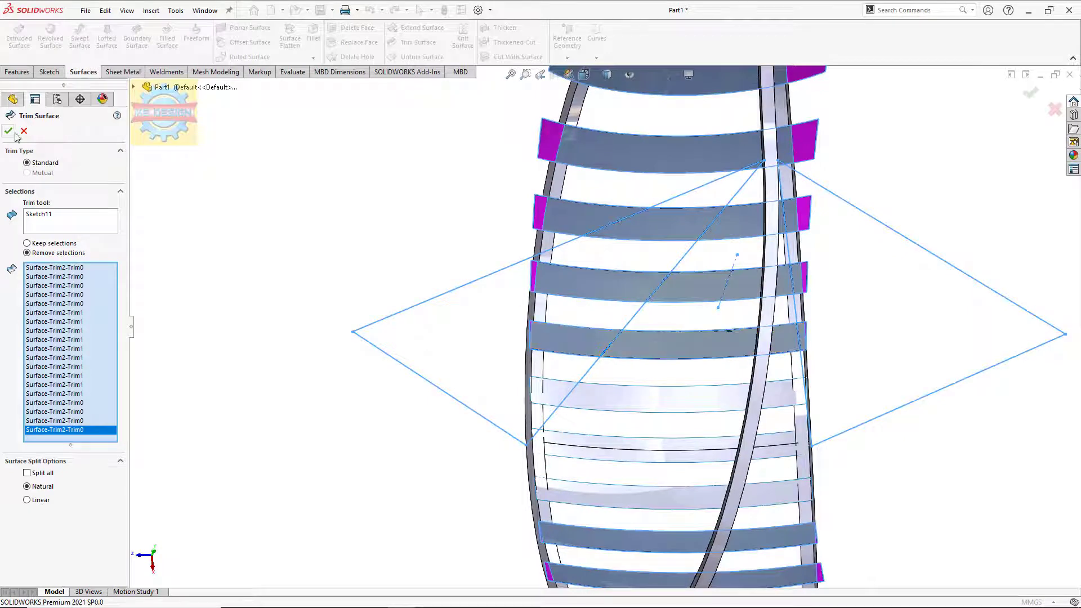
# Edit Surface-Trim3 to also remove the top slat's leftover end piece.
pyautogui.press('f')
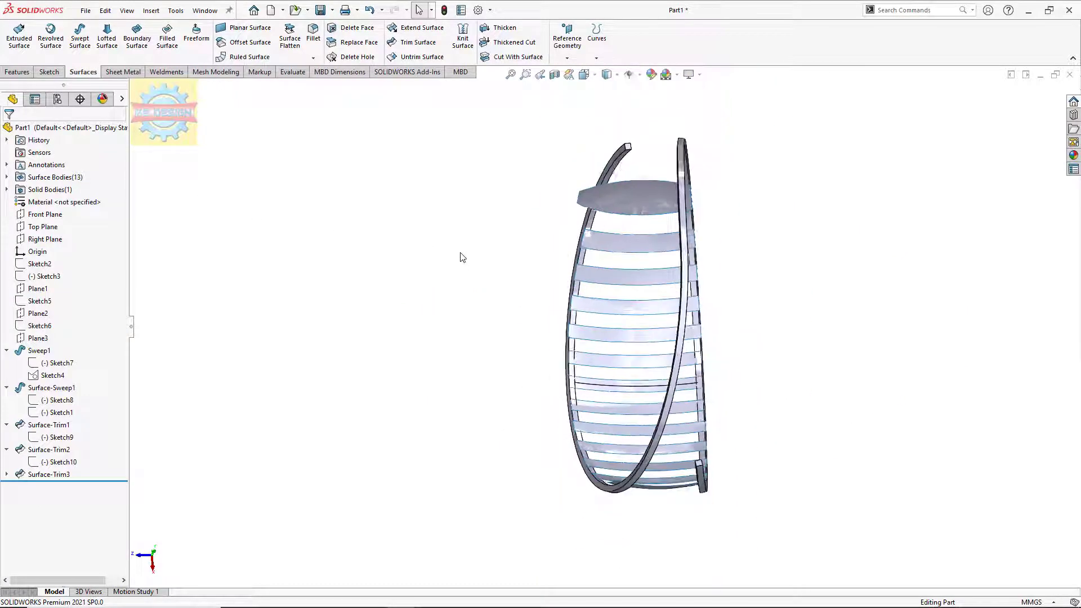
pyautogui.click(49, 477)
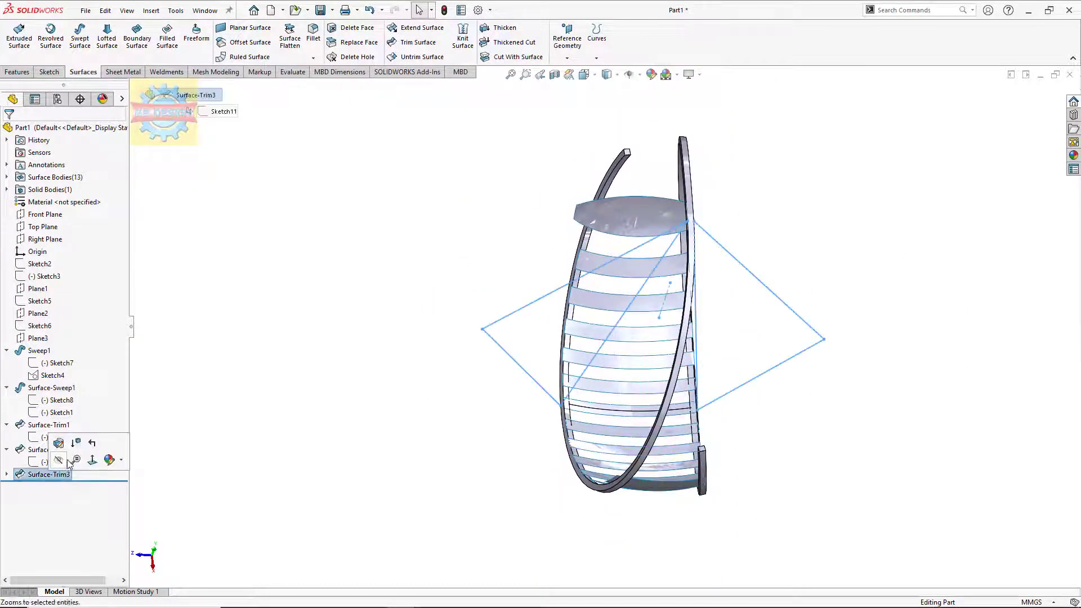
pyautogui.click(7, 474)
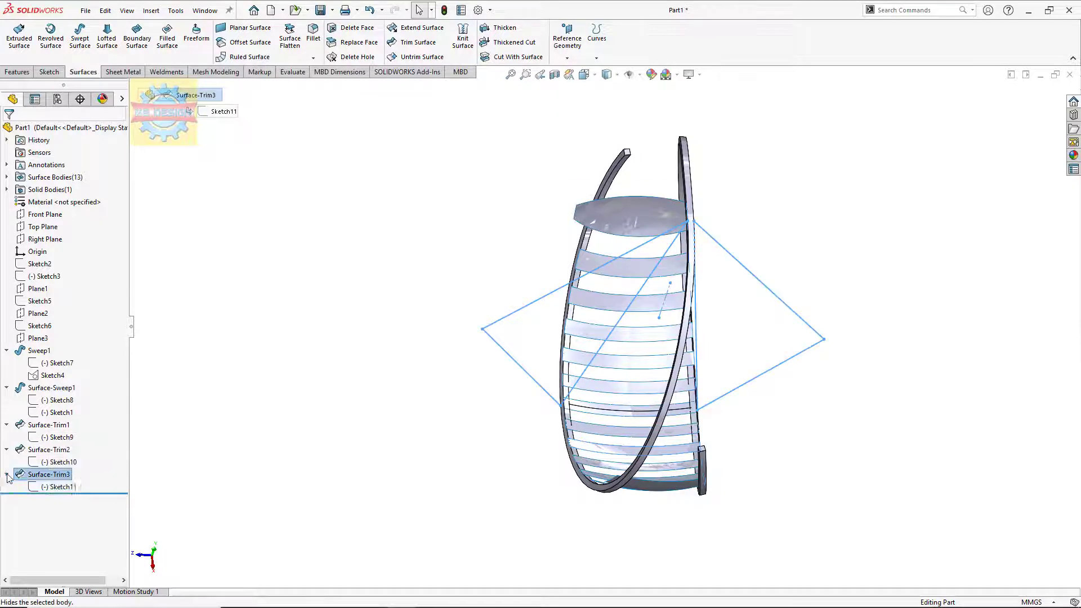
pyautogui.rightClick(39, 477)
pyautogui.click(50, 326)
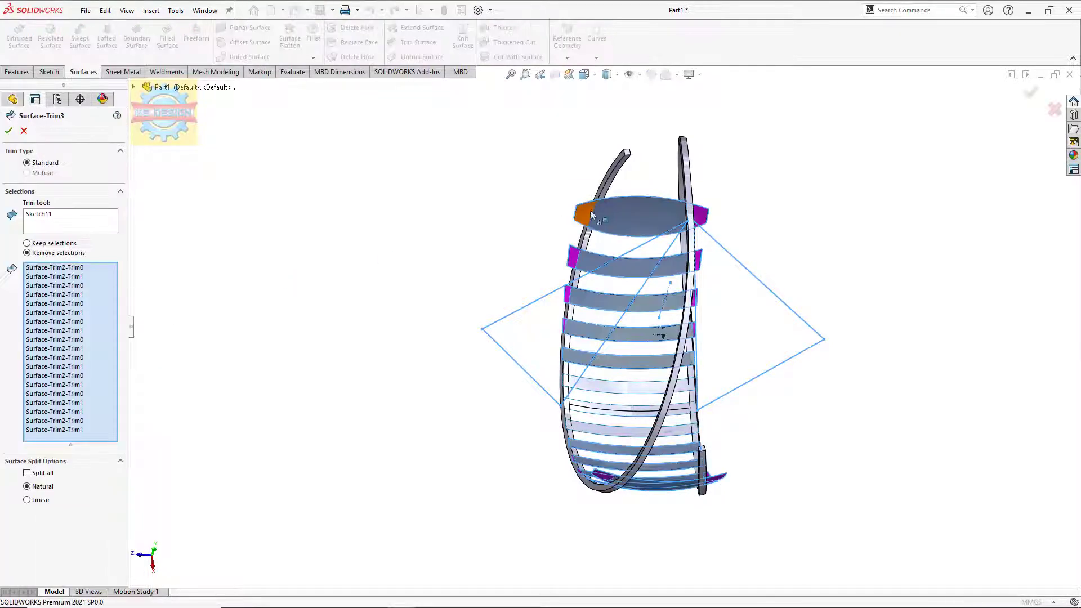
pyautogui.click(591, 214)
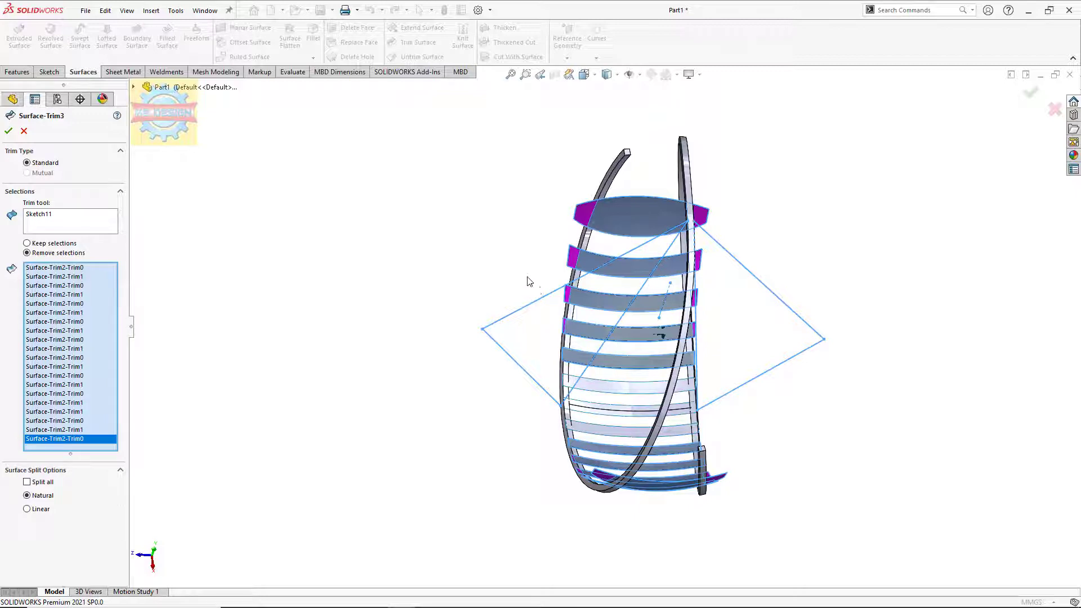
pyautogui.moveTo(529, 282); pyautogui.dragTo(527, 257, button='middle')
pyautogui.click(8, 132)
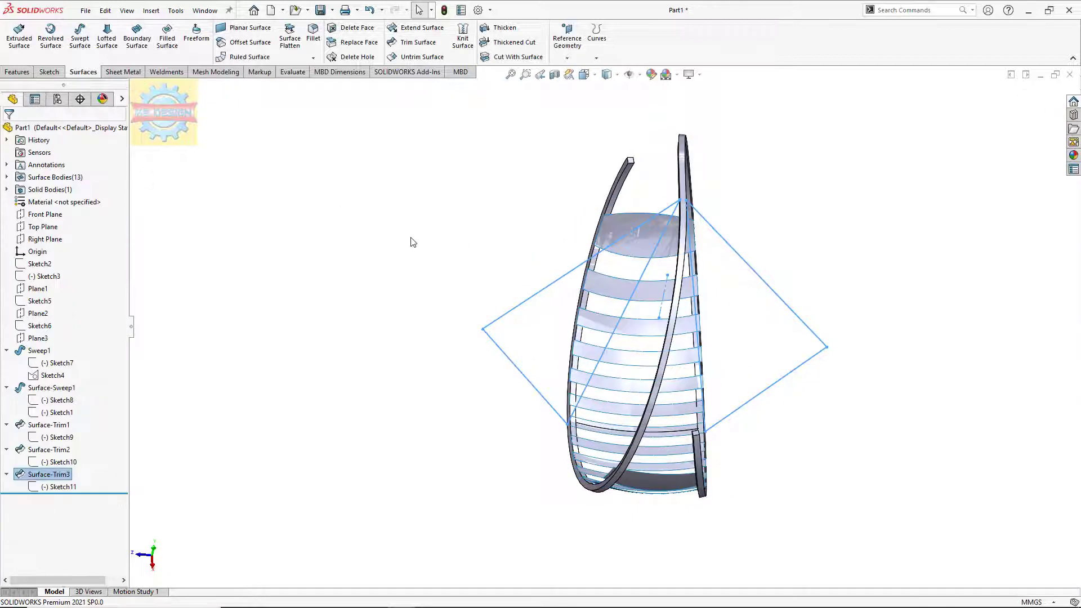
# Thicken the top slat surface into a 20.00 mm solid.
pyautogui.moveTo(460, 247)
pyautogui.mouseDown(button='middle')
pyautogui.moveTo(579, 277)
pyautogui.moveTo(558, 315)
pyautogui.mouseUp(button='middle')
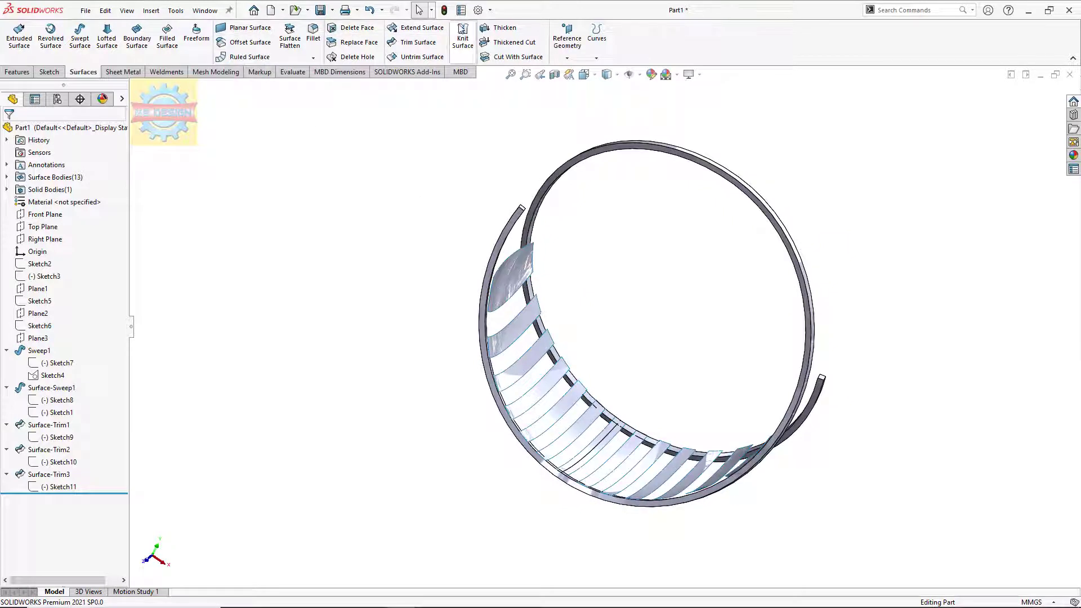
pyautogui.click(501, 28)
pyautogui.click(507, 266)
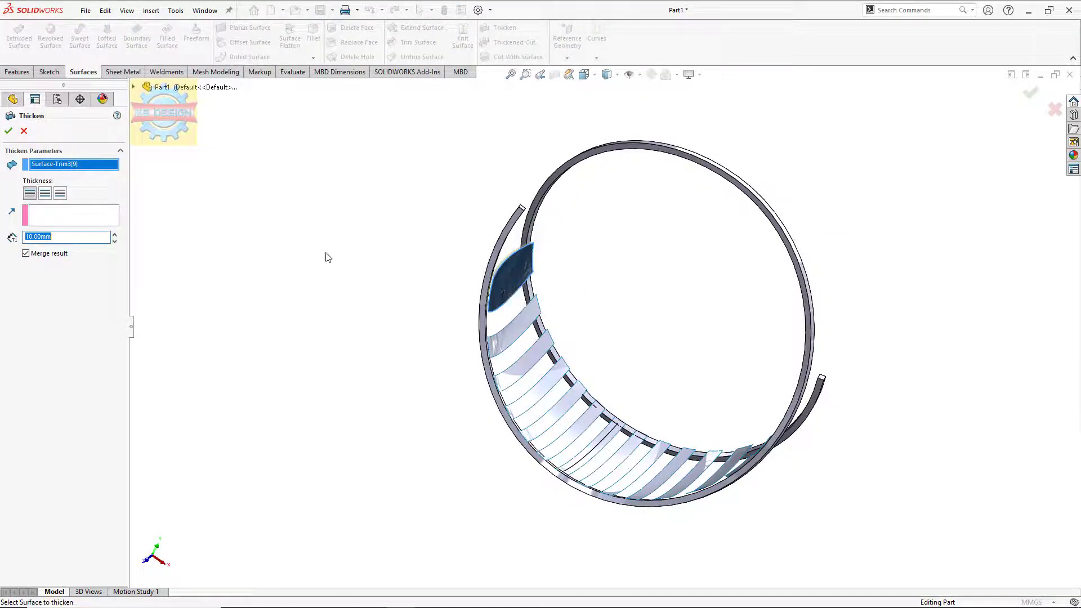
pyautogui.click(114, 235)
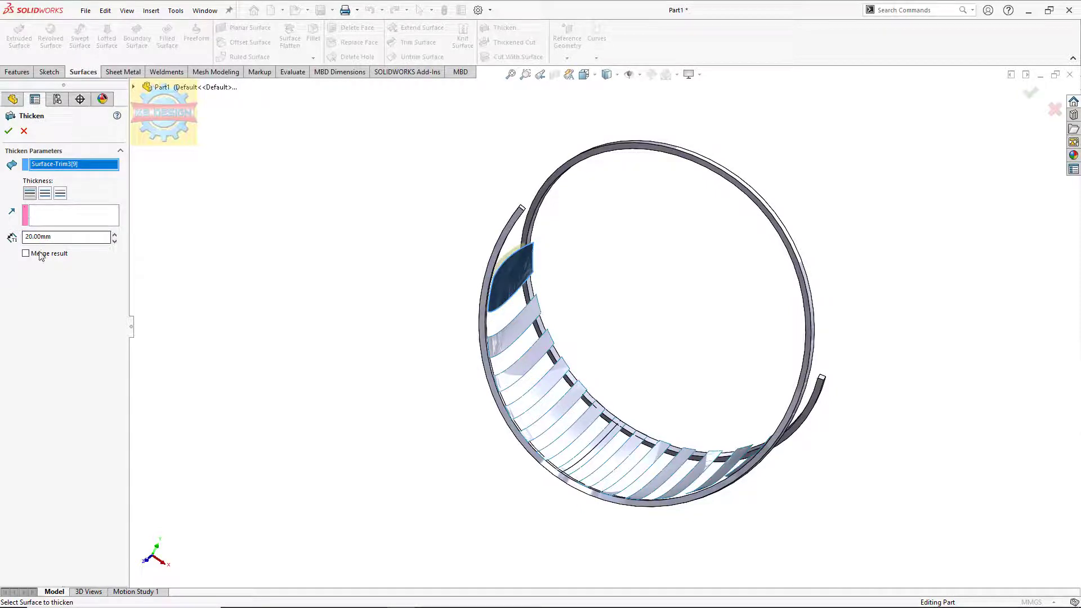
pyautogui.click(8, 130)
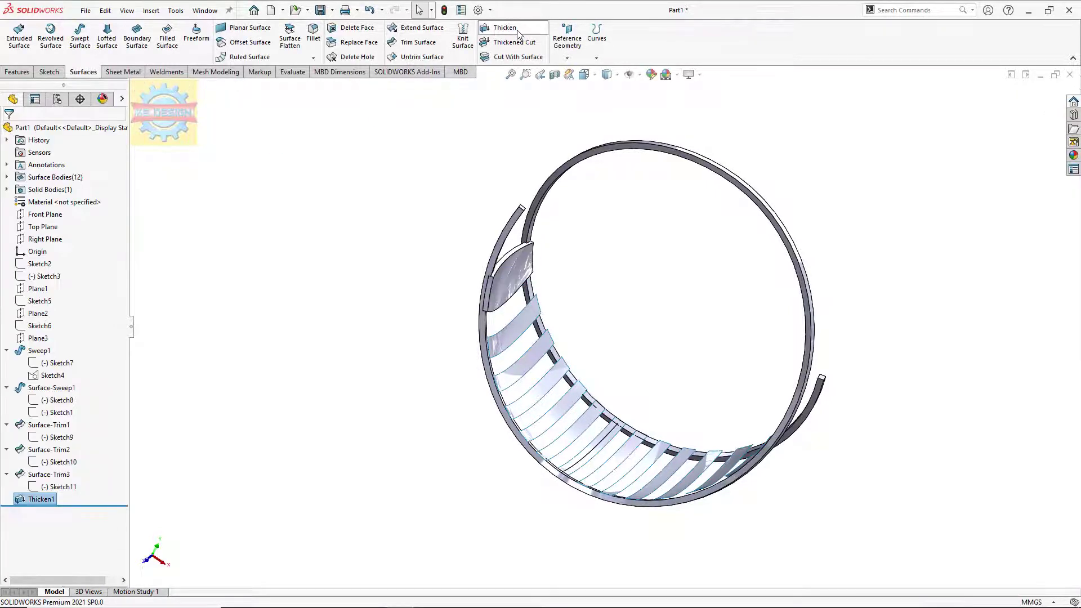
# Thicken the second and third slats, then reopen Thicken1 for editing.
pyautogui.click(505, 28)
pyautogui.click(508, 345)
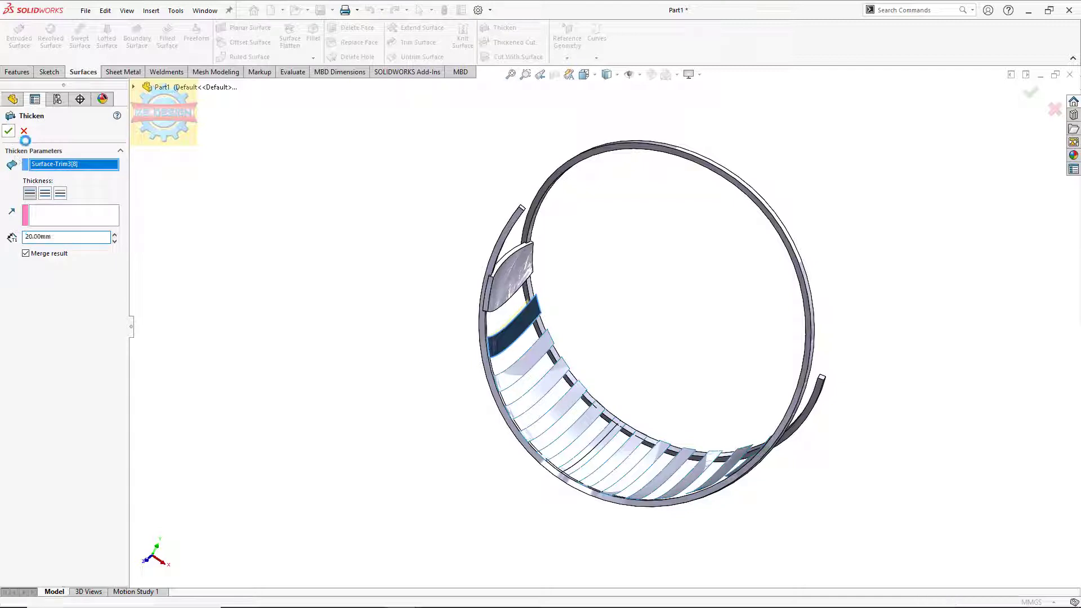
pyautogui.click(8, 131)
pyautogui.click(505, 28)
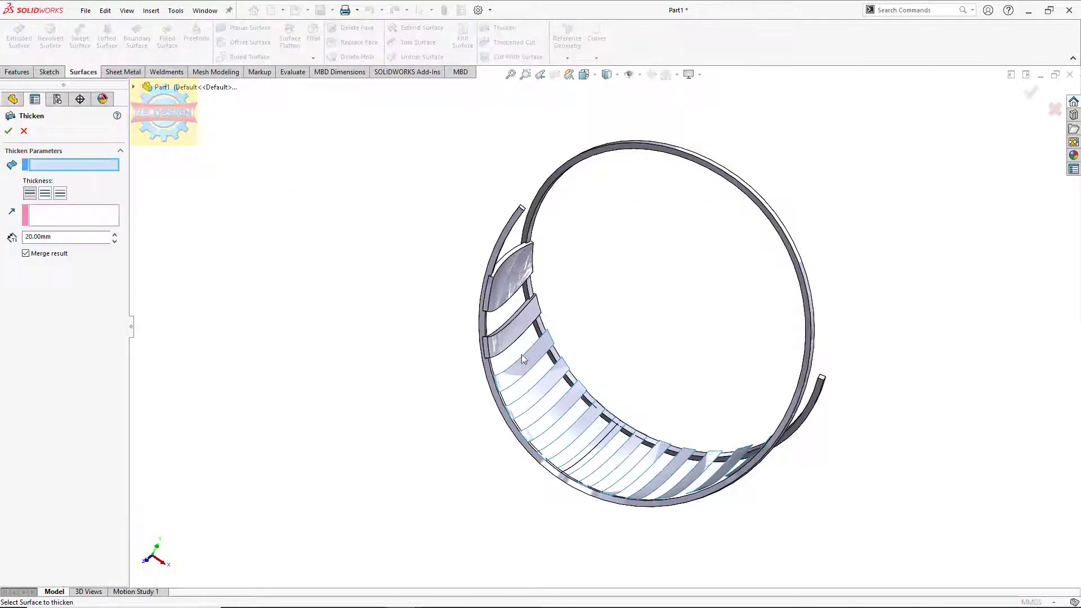
pyautogui.click(501, 360)
pyautogui.click(7, 130)
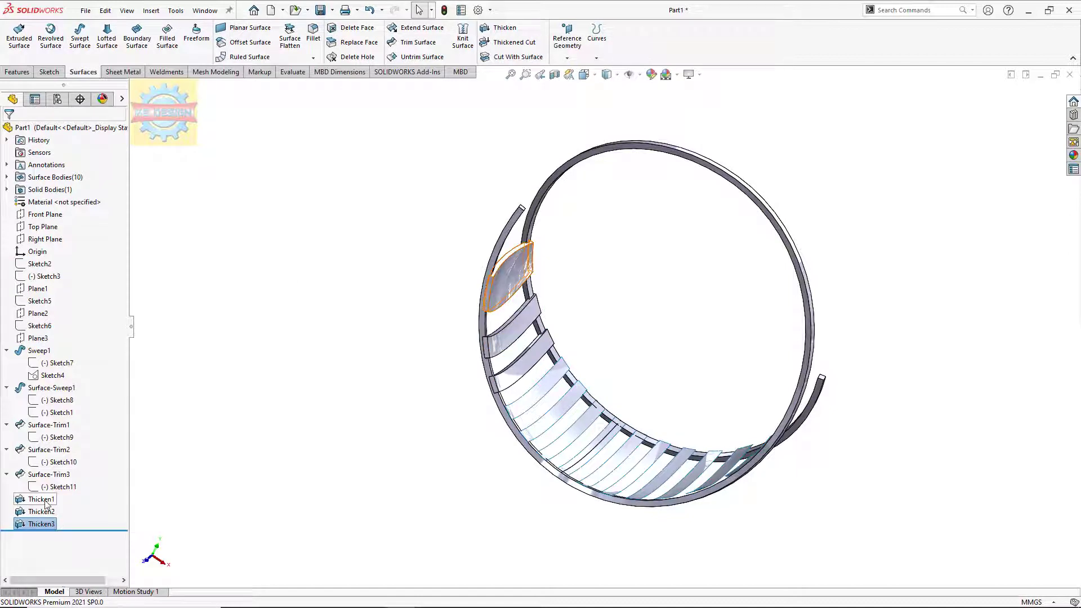
pyautogui.click(54, 499)
pyautogui.click(62, 464)
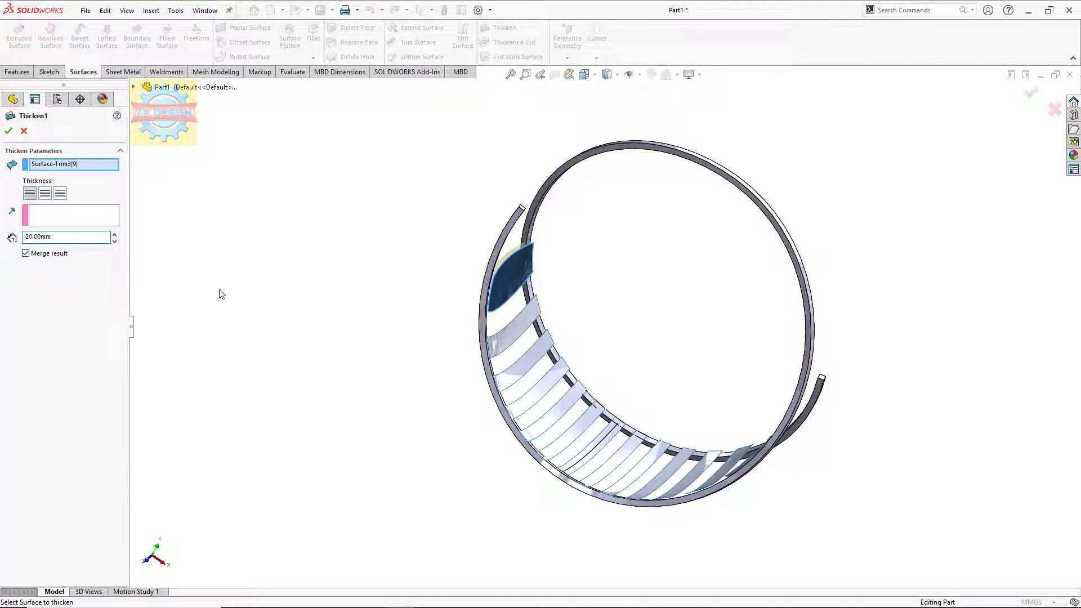
# Edit Thicken1, Thicken2 and Thicken3 to slim the upper slats to 15 mm thickness.
pyautogui.click(26, 237)
pyautogui.write('15')
pyautogui.press('Return')
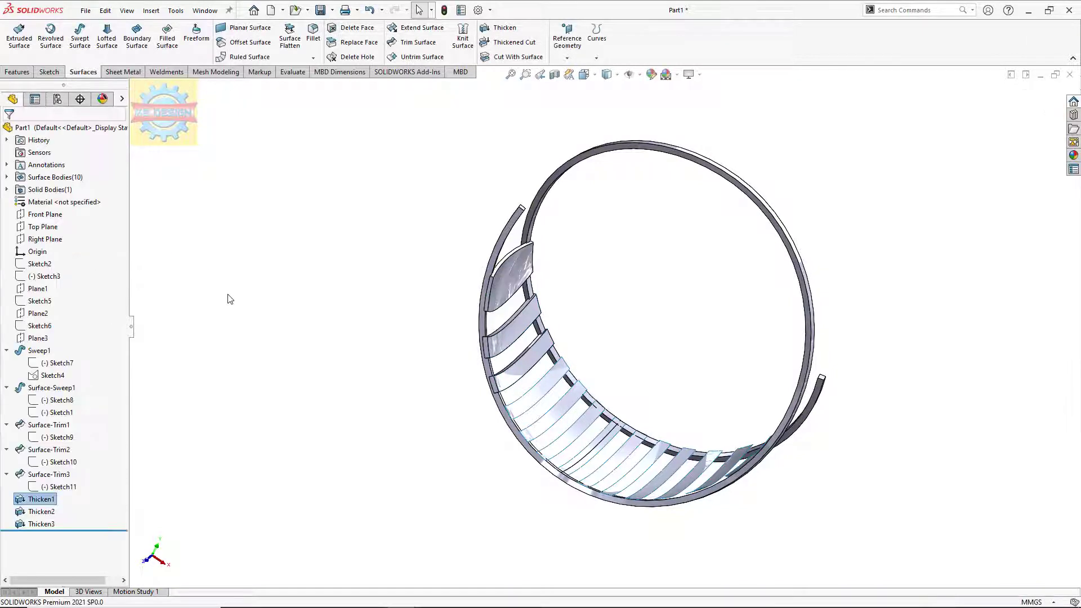
pyautogui.click(503, 335)
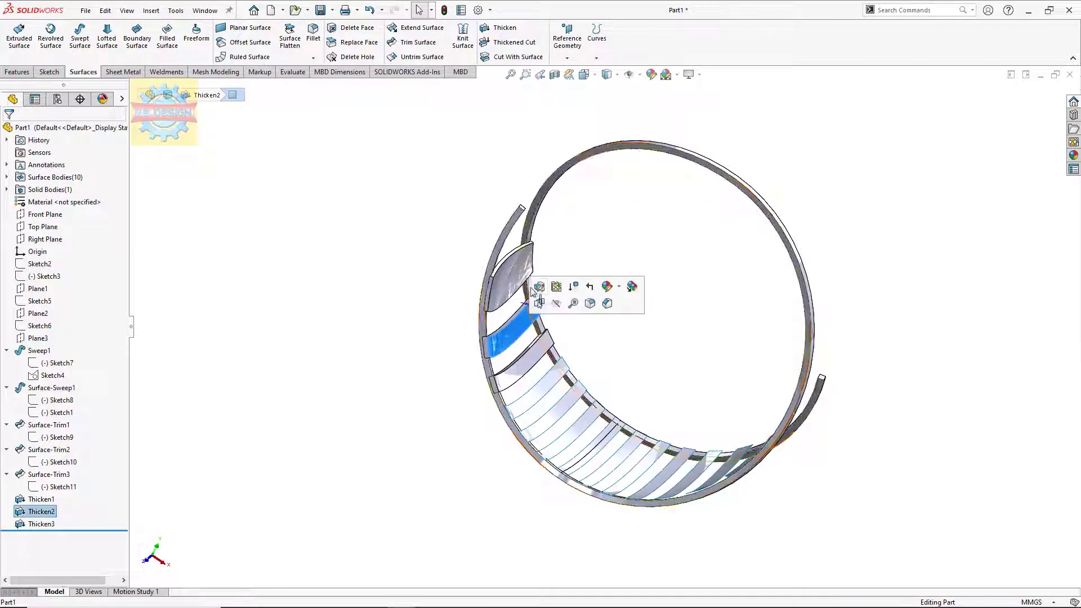
pyautogui.click(535, 288)
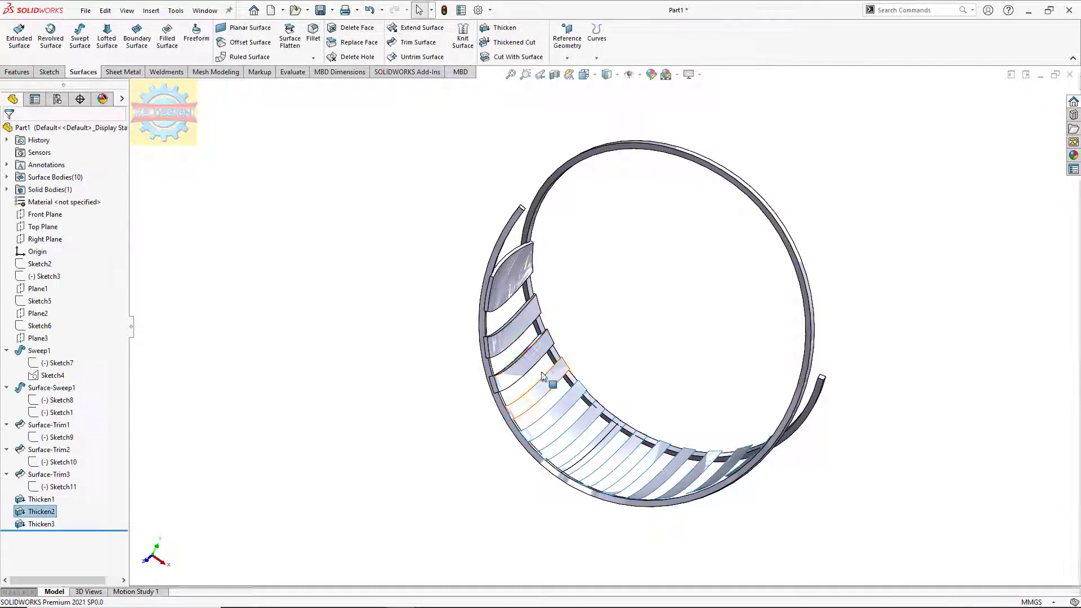
pyautogui.click(518, 370)
pyautogui.click(547, 318)
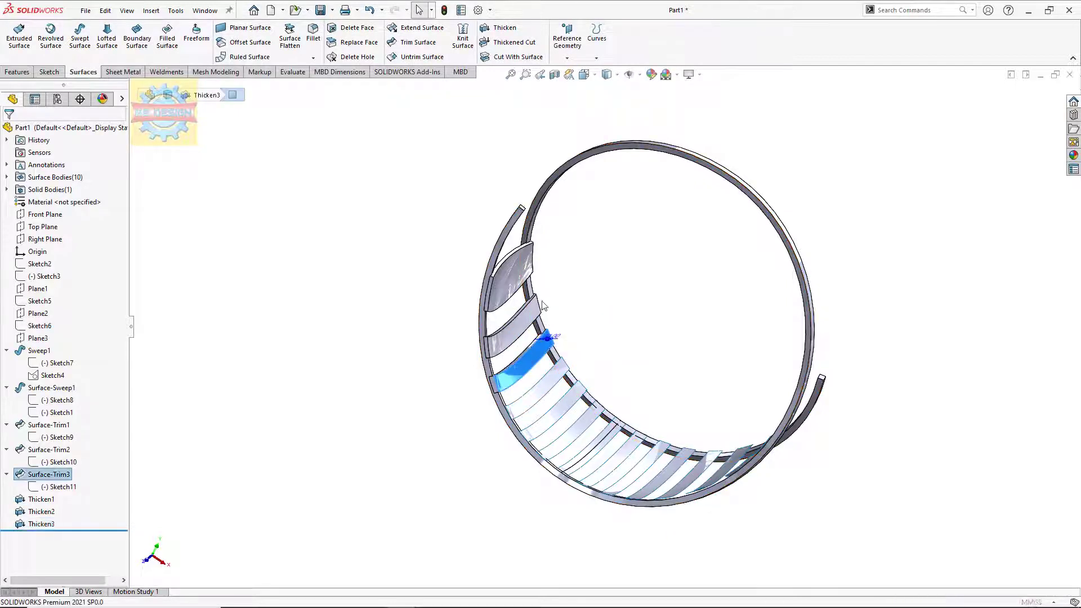
pyautogui.doubleClick(31, 239)
pyautogui.write('1')
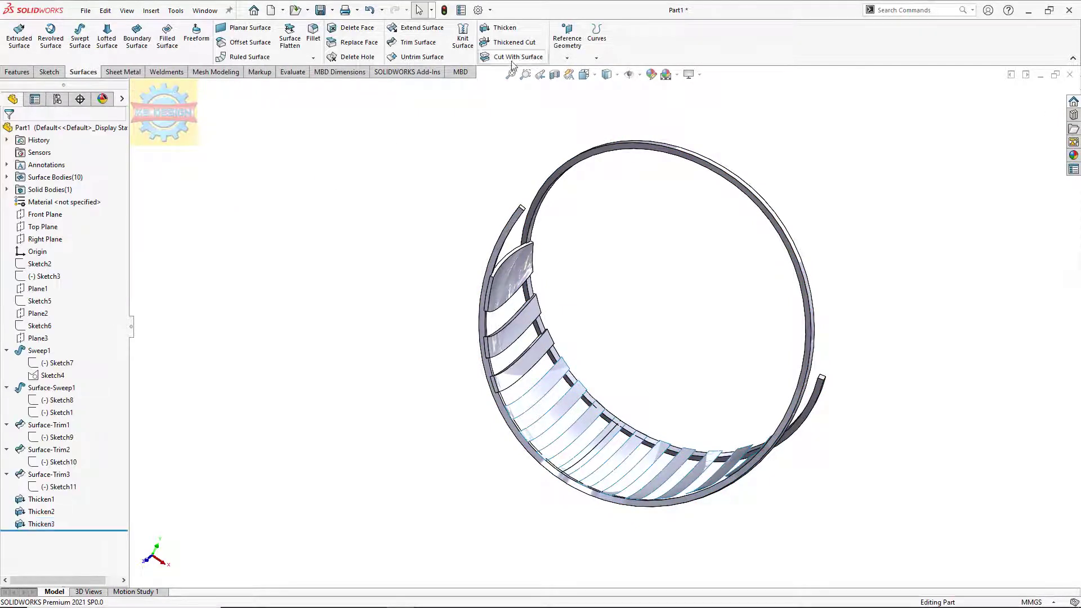
# Thicken the fourth and fifth slat surfaces into 15 mm solids.
pyautogui.click(498, 28)
pyautogui.click(549, 394)
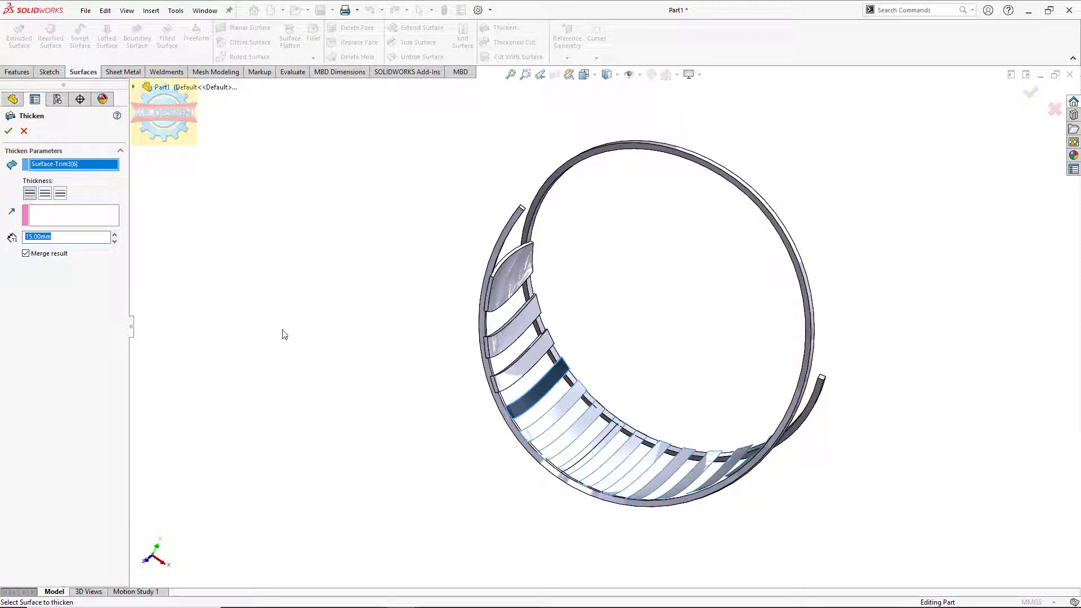
pyautogui.click(8, 131)
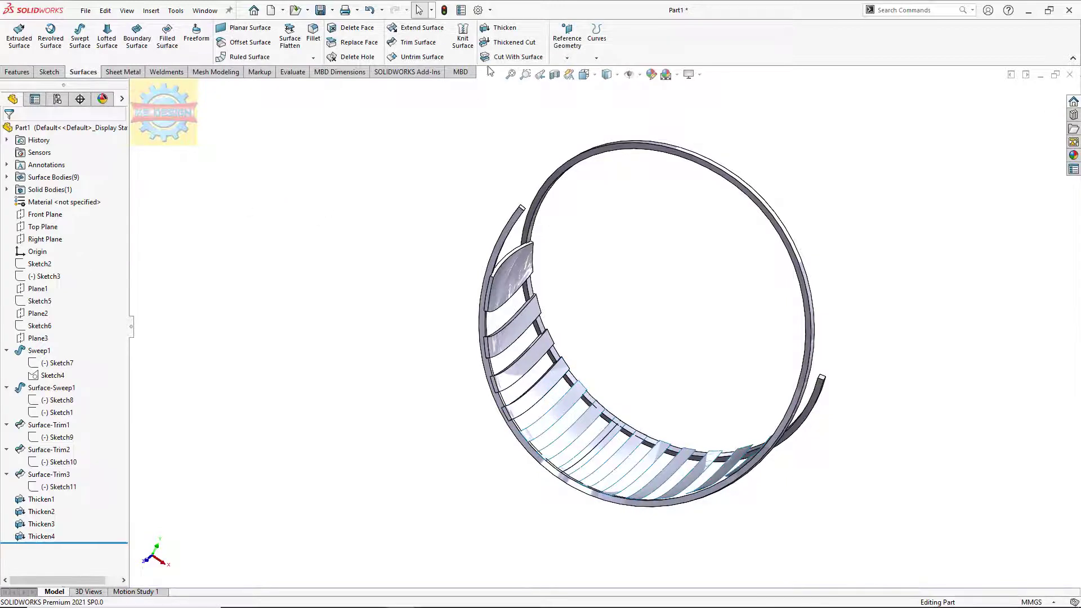
pyautogui.click(503, 28)
pyautogui.click(553, 416)
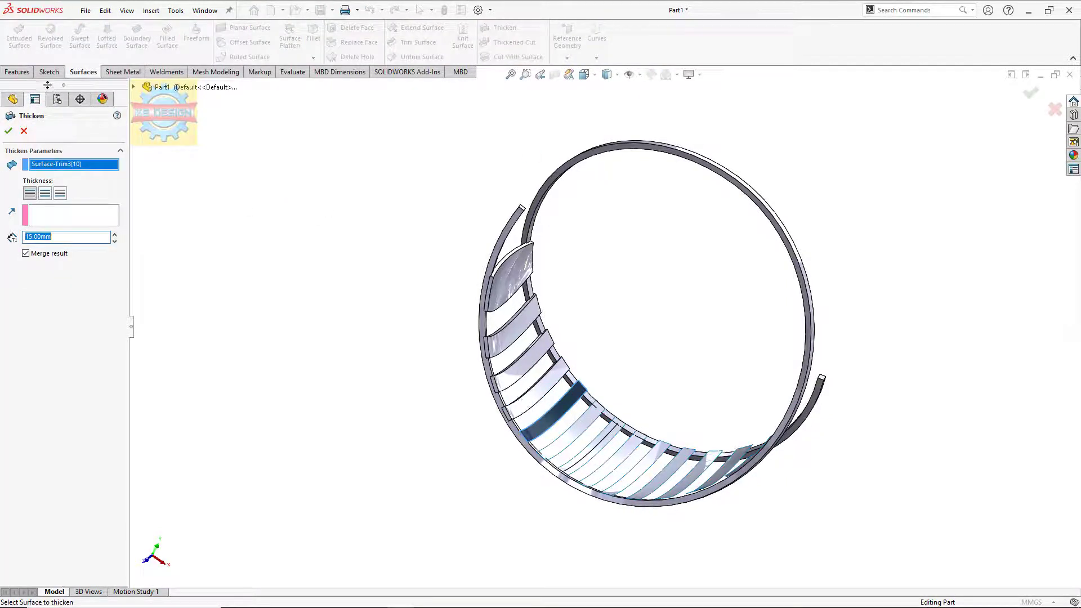
pyautogui.click(6, 133)
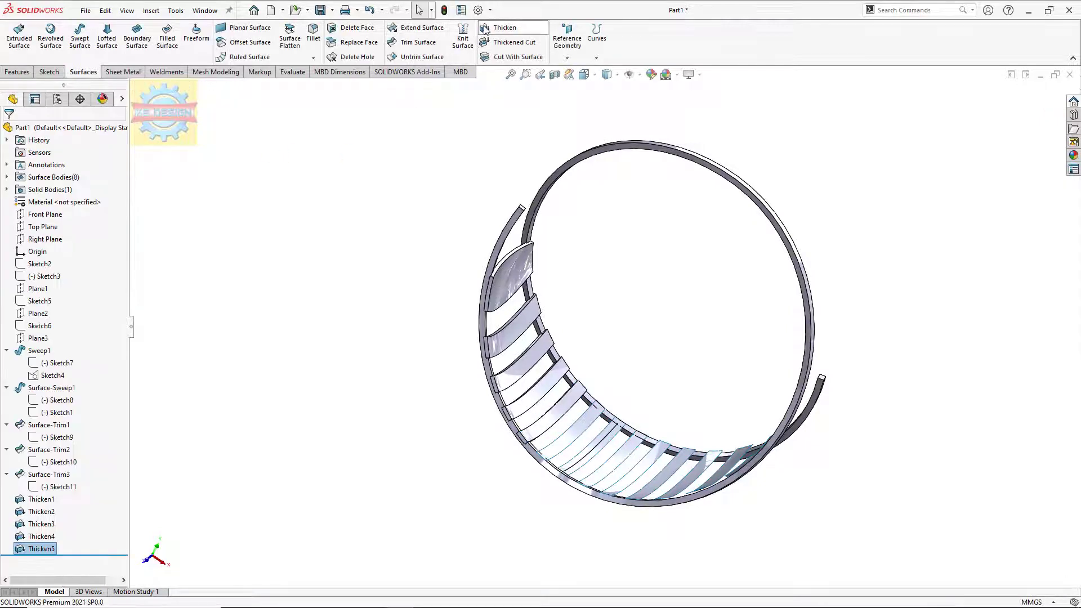
# Thicken the next two slat strips at 15 mm as Thicken6 and Thicken7.
pyautogui.click(503, 28)
pyautogui.click(580, 436)
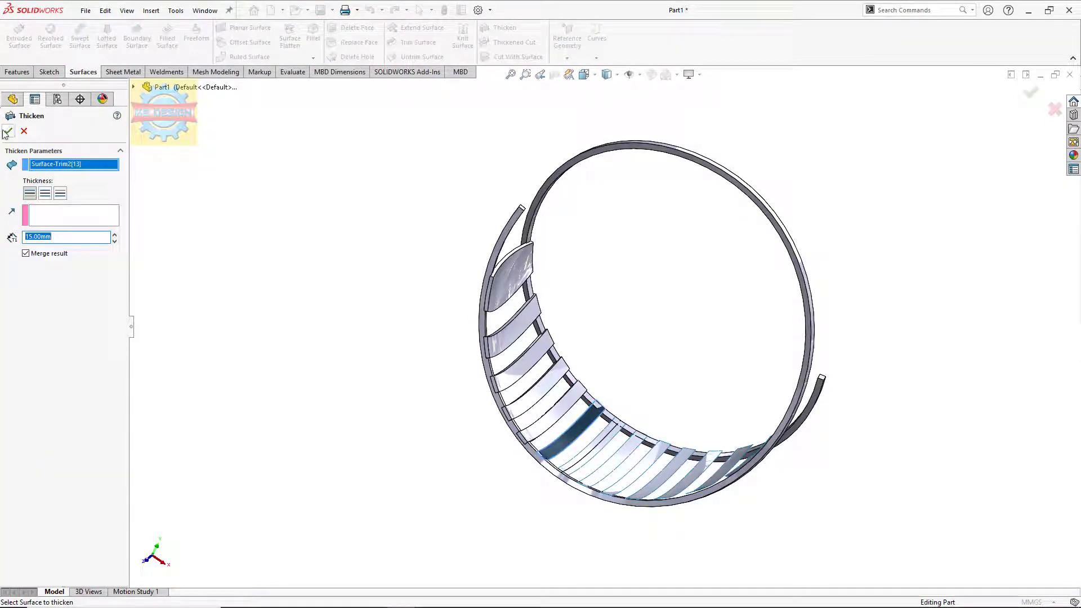
pyautogui.click(8, 132)
pyautogui.click(524, 33)
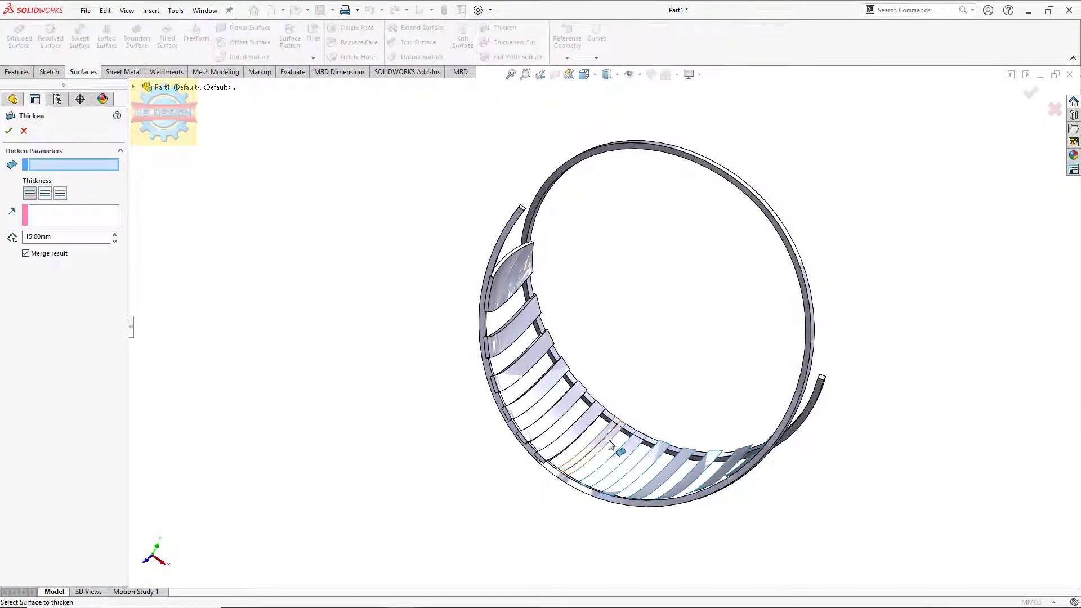
pyautogui.click(611, 442)
pyautogui.click(8, 133)
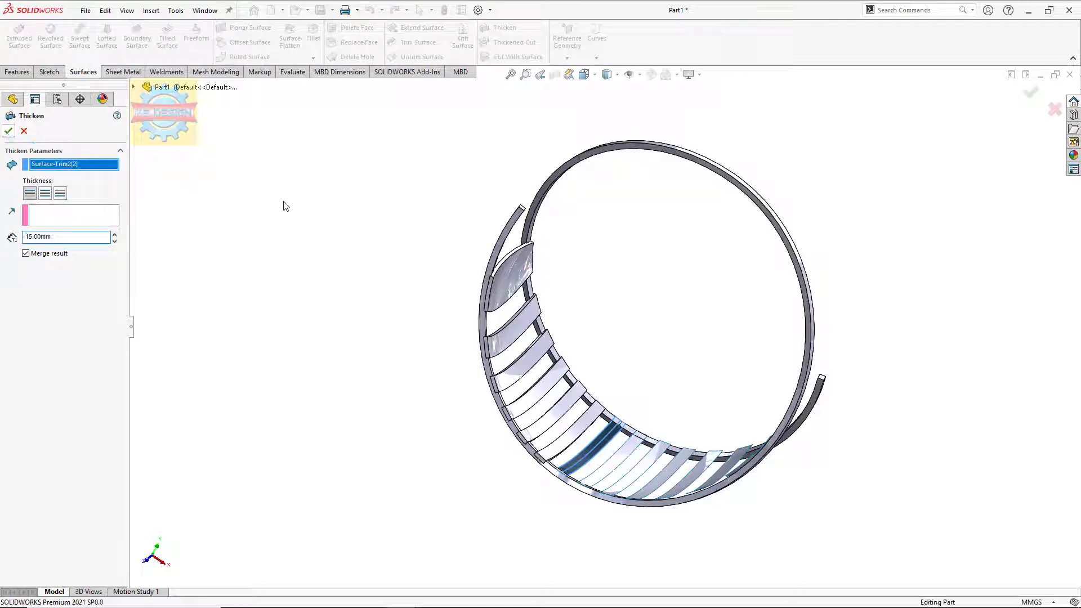
# Thicken slat surfaces Surface-Trim2[1], Surface-Trim3[1] and Surface-Trim3[2] at 15 mm.
pyautogui.click(487, 30)
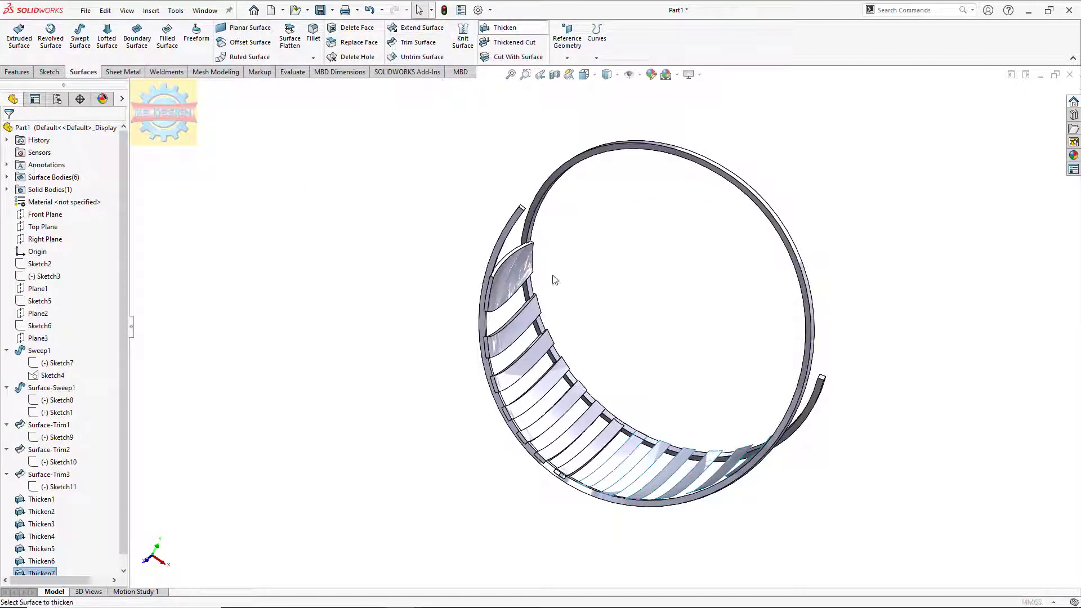
pyautogui.click(619, 474)
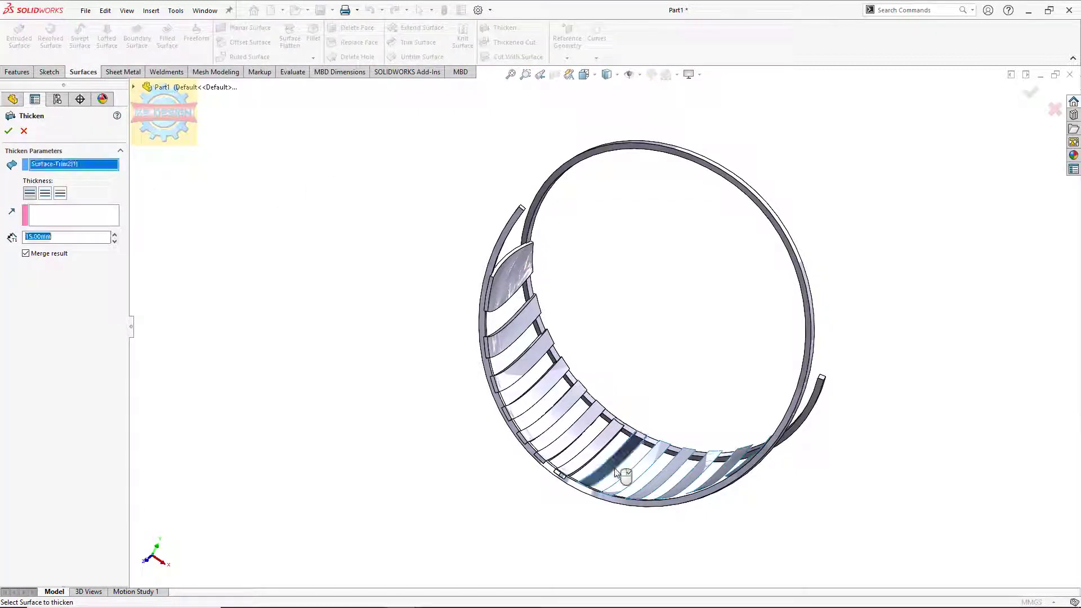
pyautogui.click(7, 130)
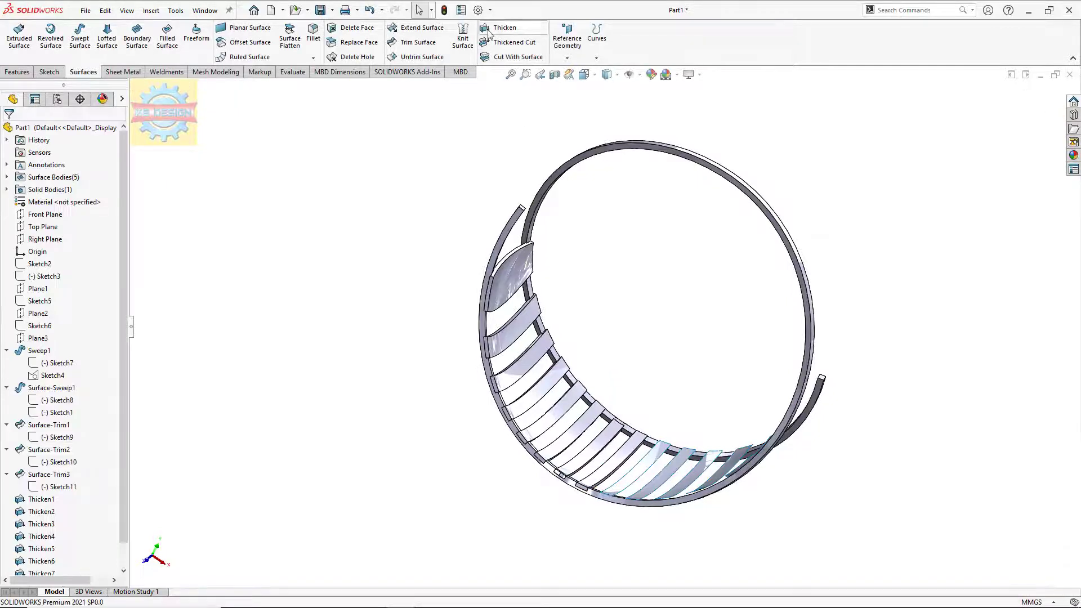
pyautogui.click(489, 35)
pyautogui.click(640, 486)
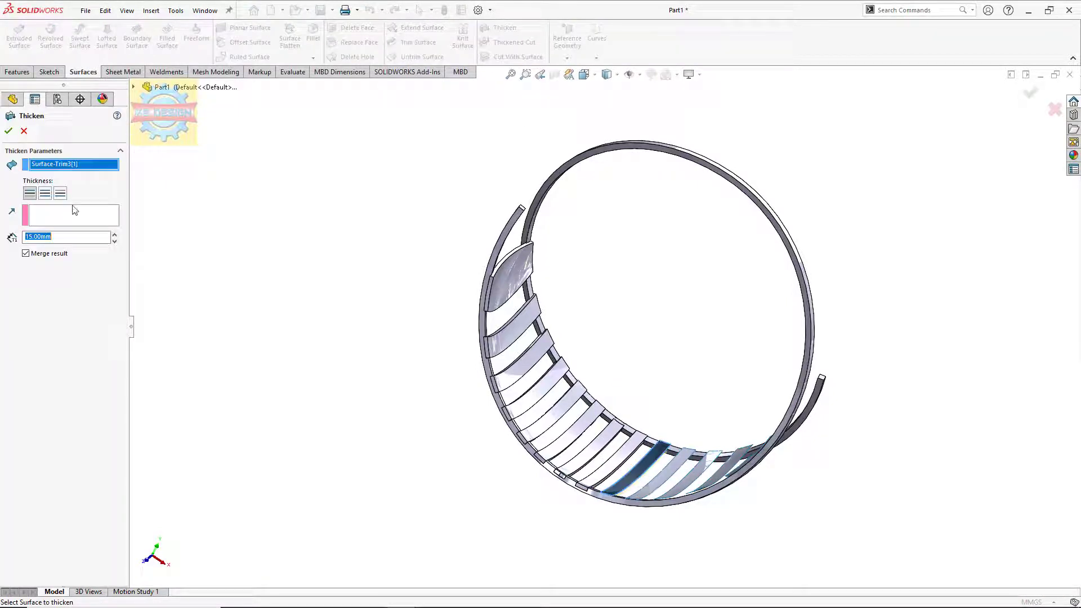
pyautogui.click(9, 133)
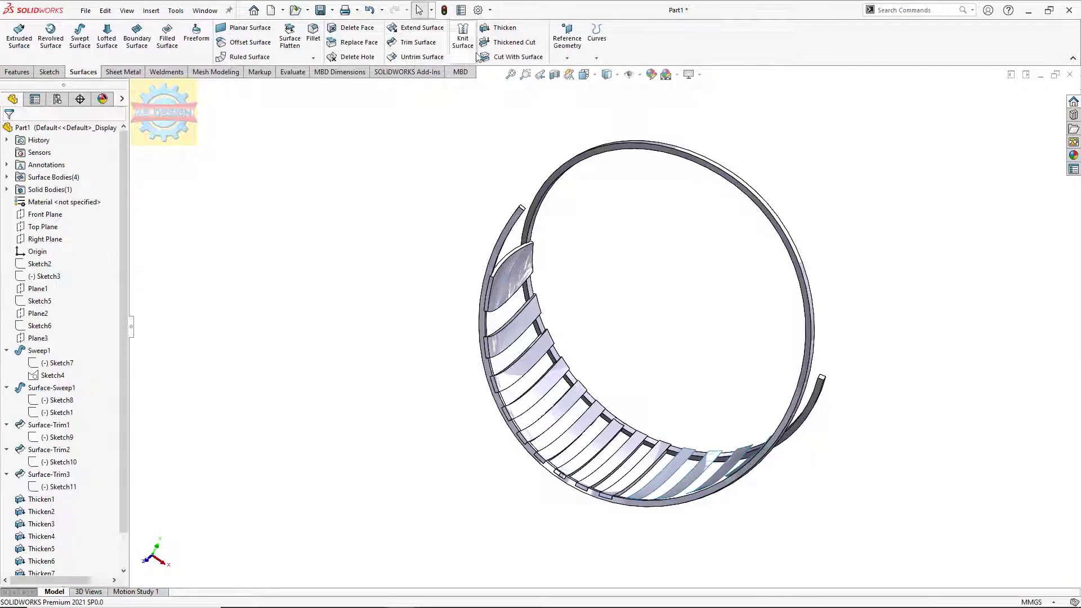
pyautogui.click(657, 477)
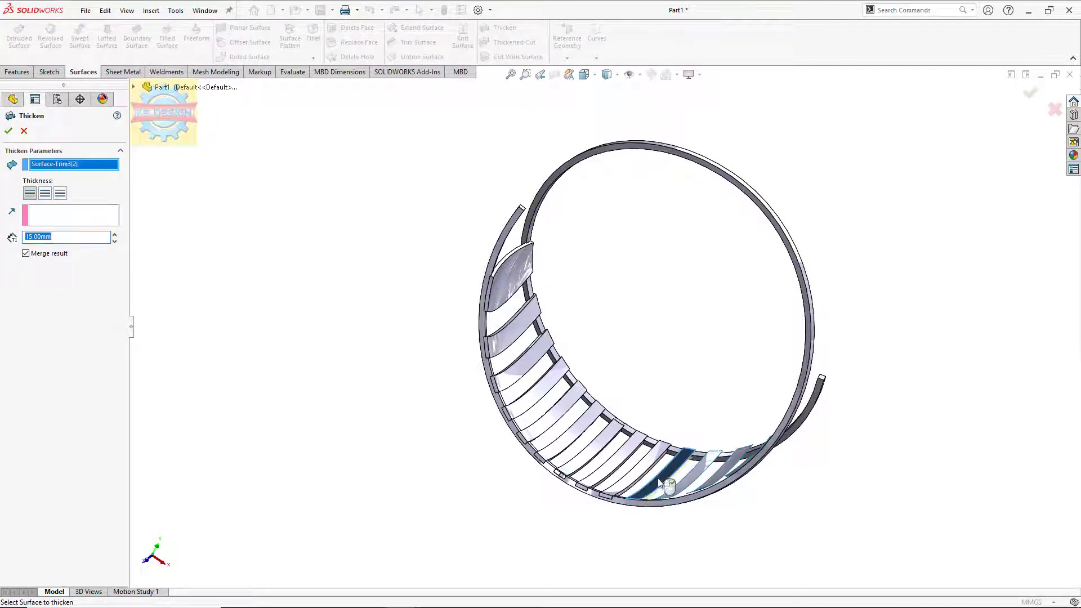
pyautogui.click(9, 133)
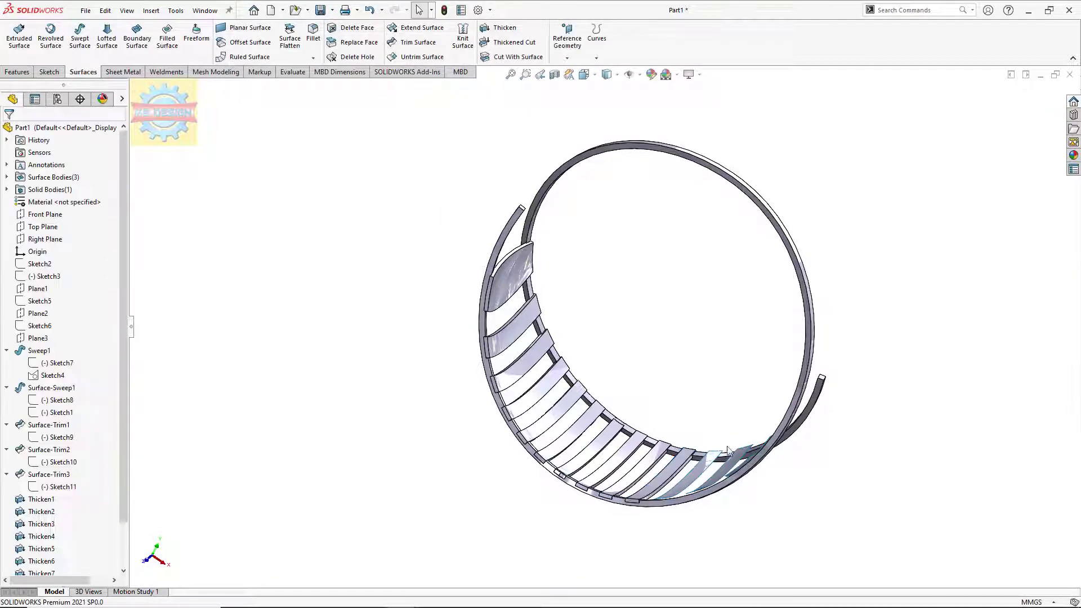
# Thicken the next slat strip at 15 mm and orbit to the remaining patches.
pyautogui.click(503, 27)
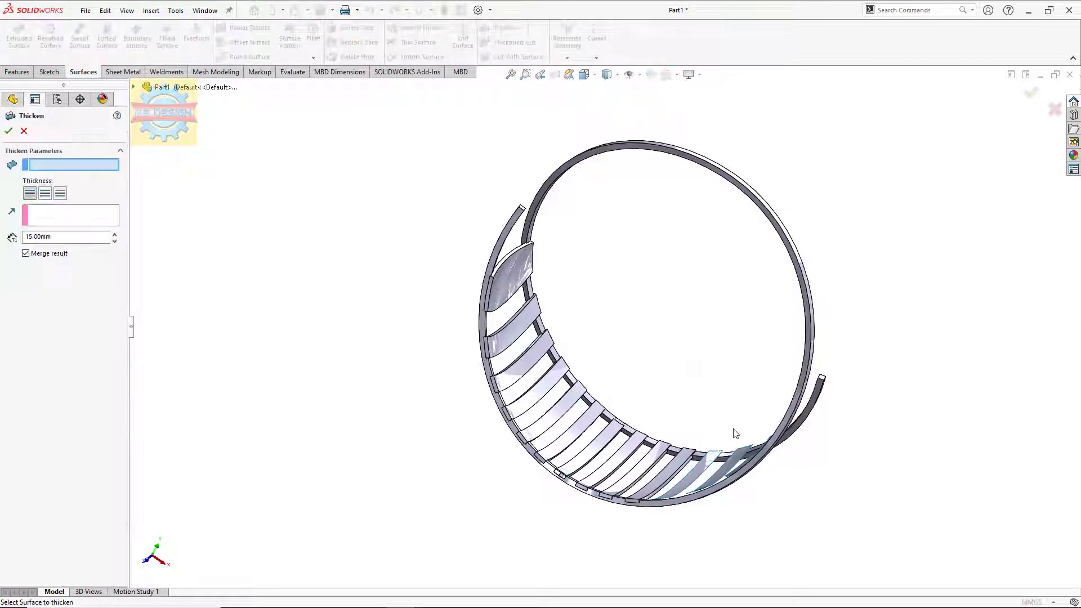
pyautogui.click(709, 466)
pyautogui.press('Return')
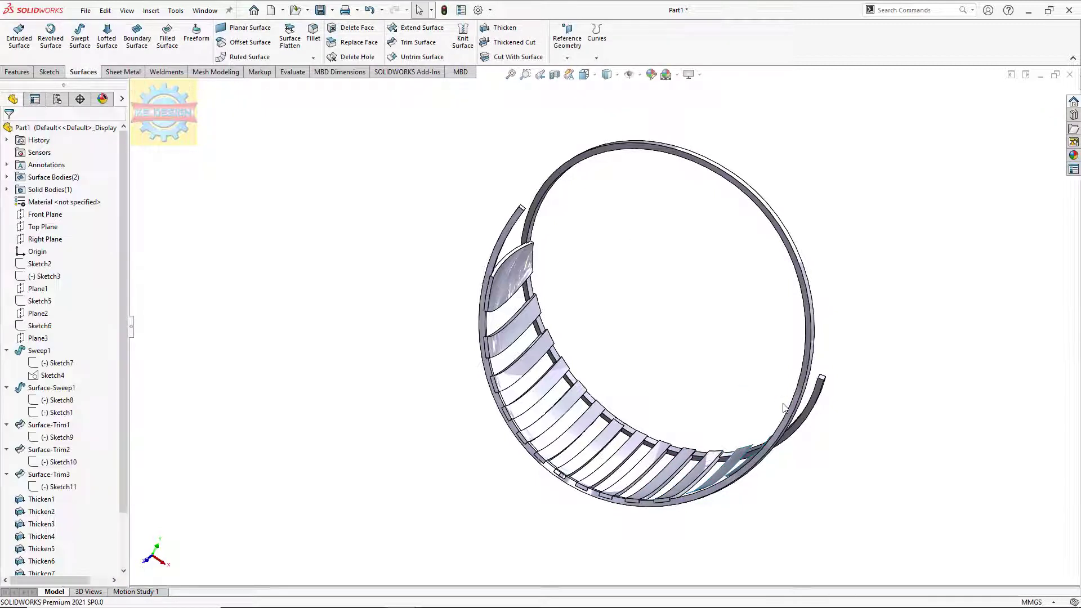
pyautogui.moveTo(784, 406)
pyautogui.mouseDown(button='middle')
pyautogui.moveTo(756, 413)
pyautogui.moveTo(821, 393)
pyautogui.moveTo(741, 417)
pyautogui.moveTo(662, 366)
pyautogui.mouseUp(button='middle')
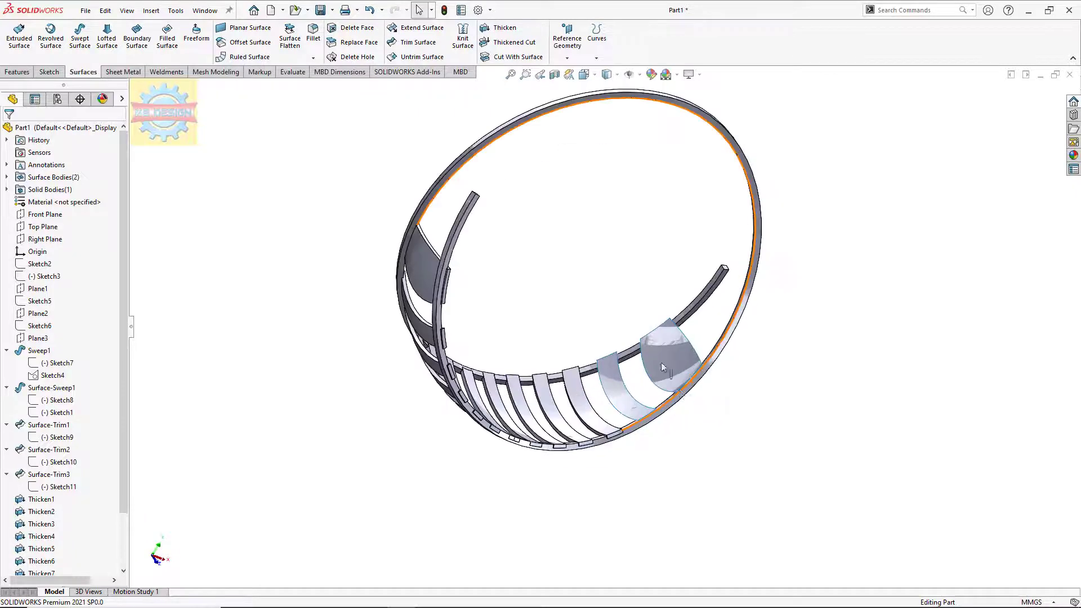
# Thicken the last curved patch Surface-Trim3[5] at 15 mm, discarding a wrong surface pick.
pyautogui.click(502, 27)
pyautogui.click(624, 388)
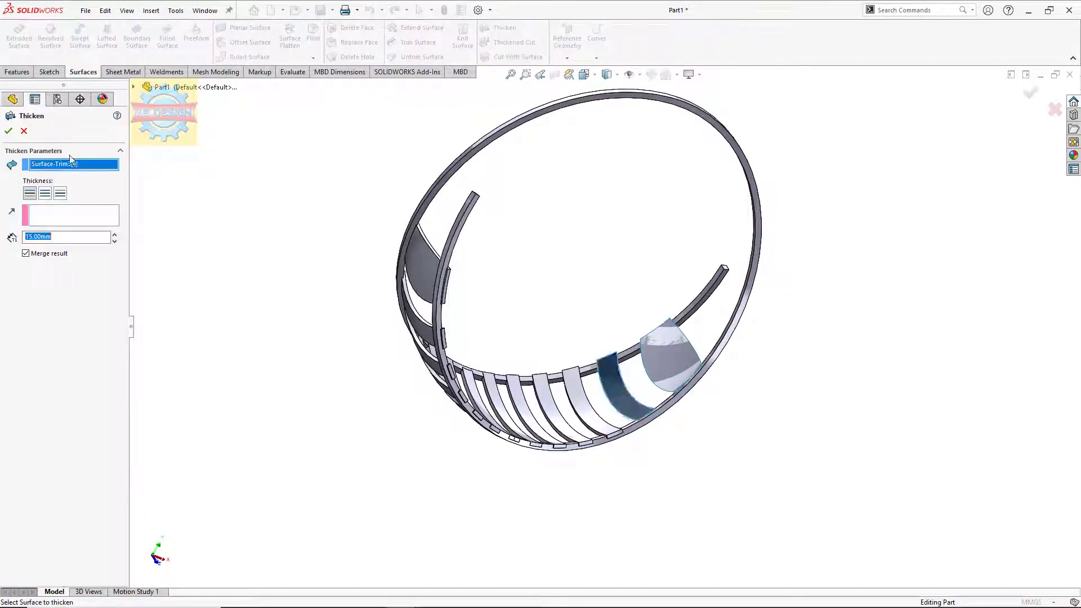
pyautogui.click(23, 134)
pyautogui.click(503, 27)
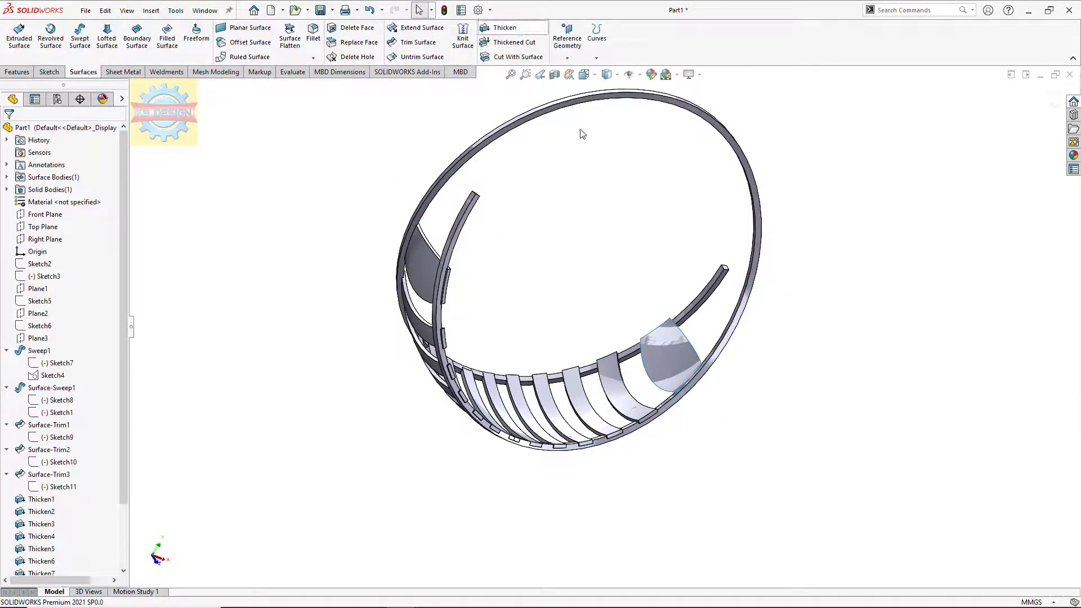
pyautogui.click(683, 352)
pyautogui.click(9, 131)
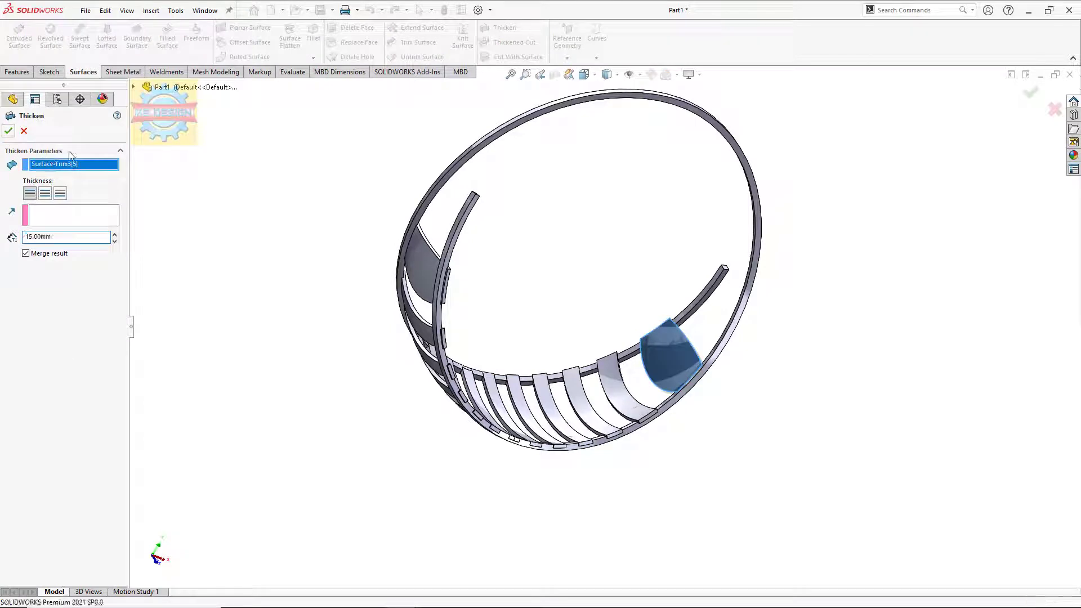
pyautogui.moveTo(478, 234)
pyautogui.mouseDown(button='middle')
pyautogui.moveTo(589, 253)
pyautogui.moveTo(514, 189)
pyautogui.moveTo(595, 237)
pyautogui.mouseUp(button='middle')
# Apply the Organic > Wood 'polished beech 2d' appearance to the whole Part1.
pyautogui.rightClick(67, 128)
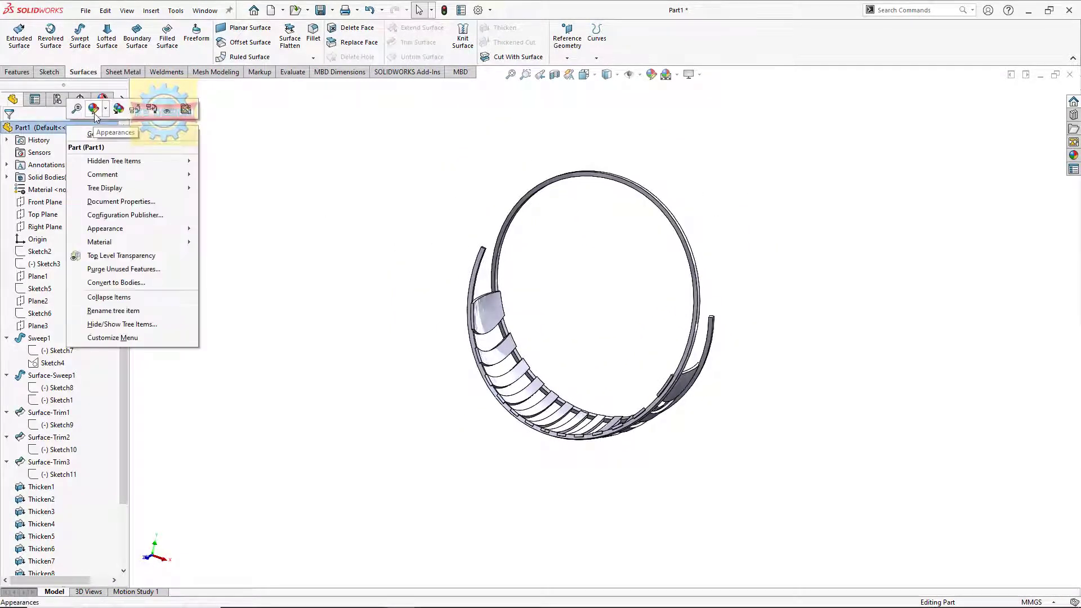
pyautogui.click(454, 241)
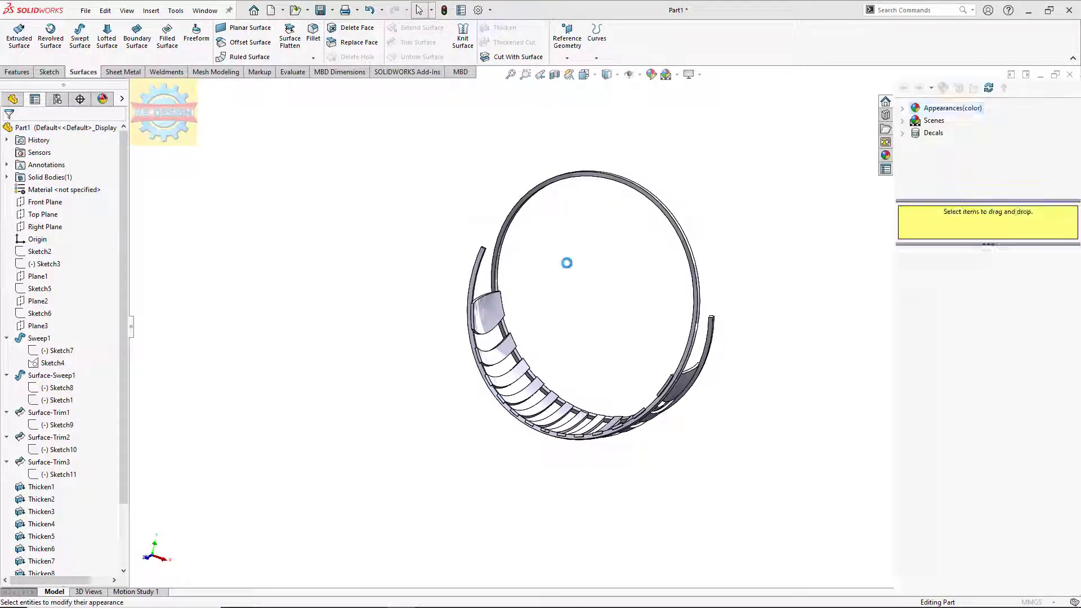
pyautogui.scroll(-3, 907, 113)
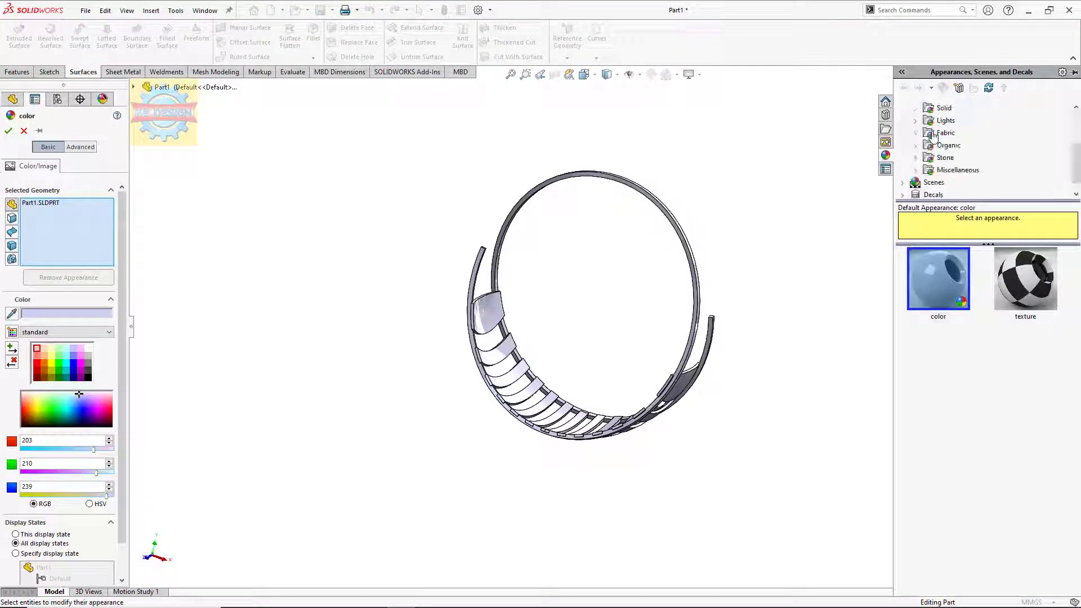
pyautogui.click(921, 135)
pyautogui.click(959, 120)
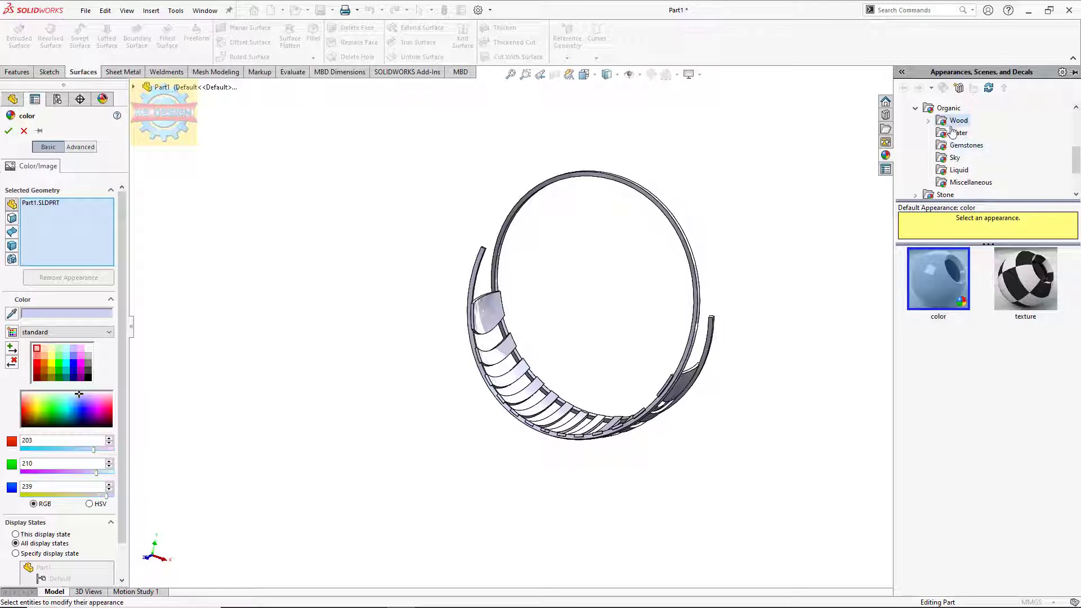
pyautogui.click(1012, 279)
pyautogui.press('Return')
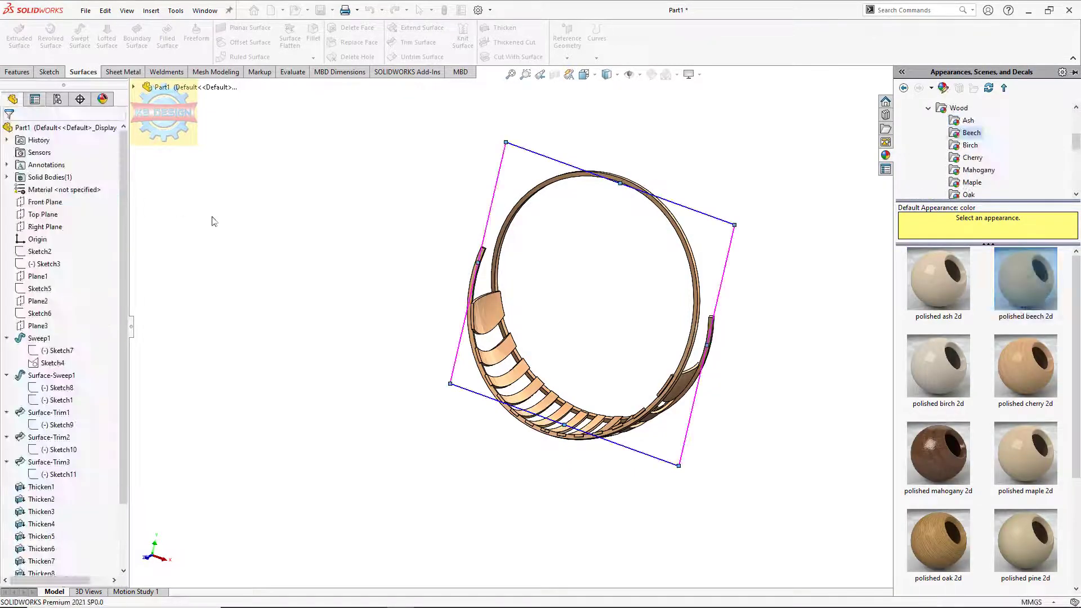